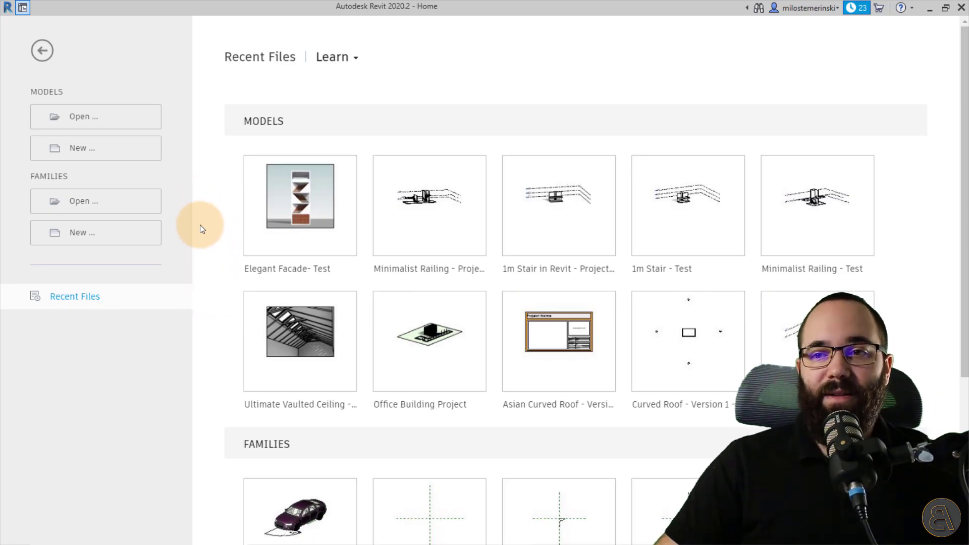
Create Project6 from the Architecture Design Template - Metric template file.
left_click(123, 160)
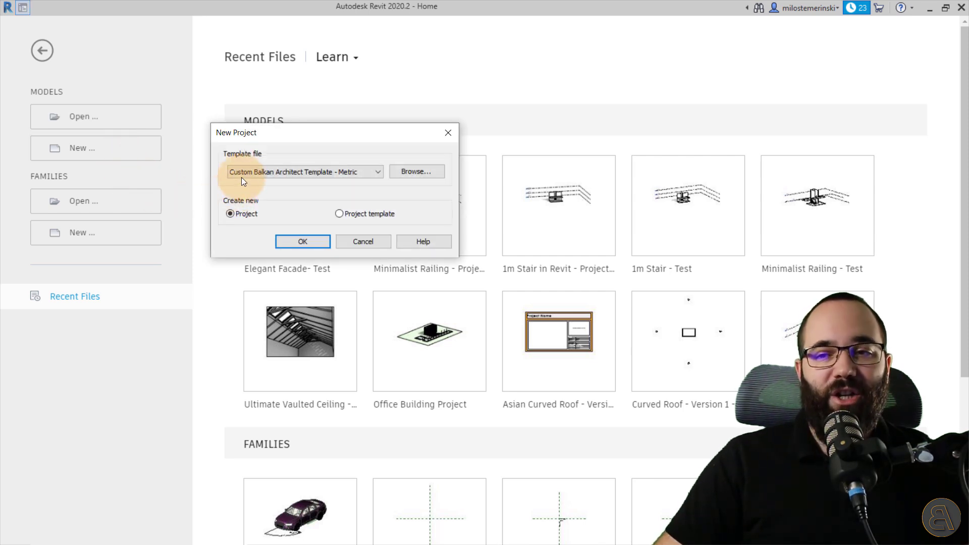
left_click(241, 177)
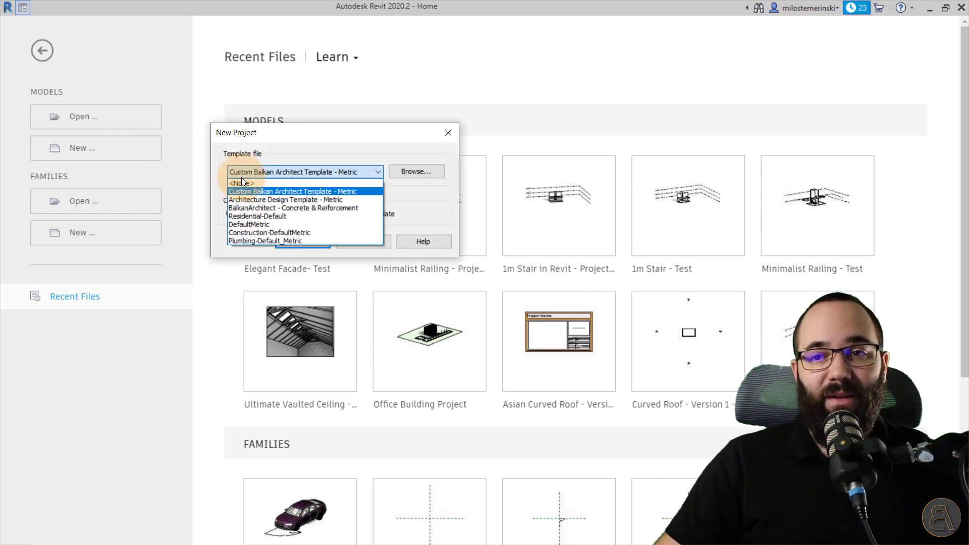
left_click(255, 200)
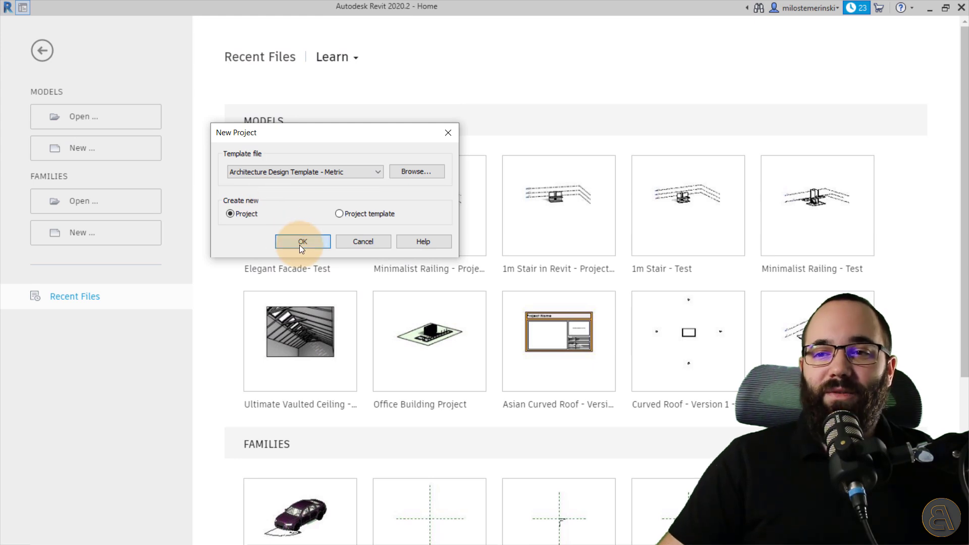
left_click(299, 244)
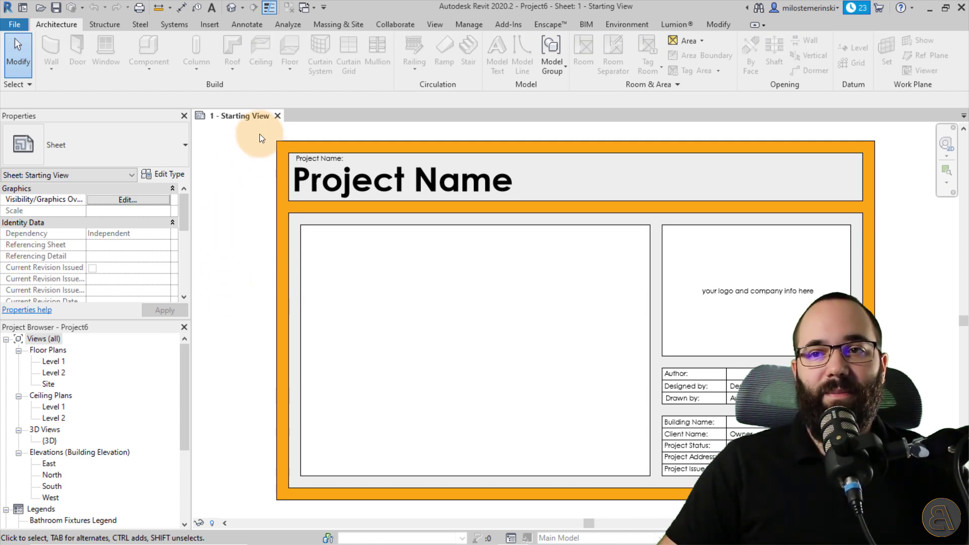
Open the Level 1 floor plan, closing the Starting View sheet.
double_click(51, 361)
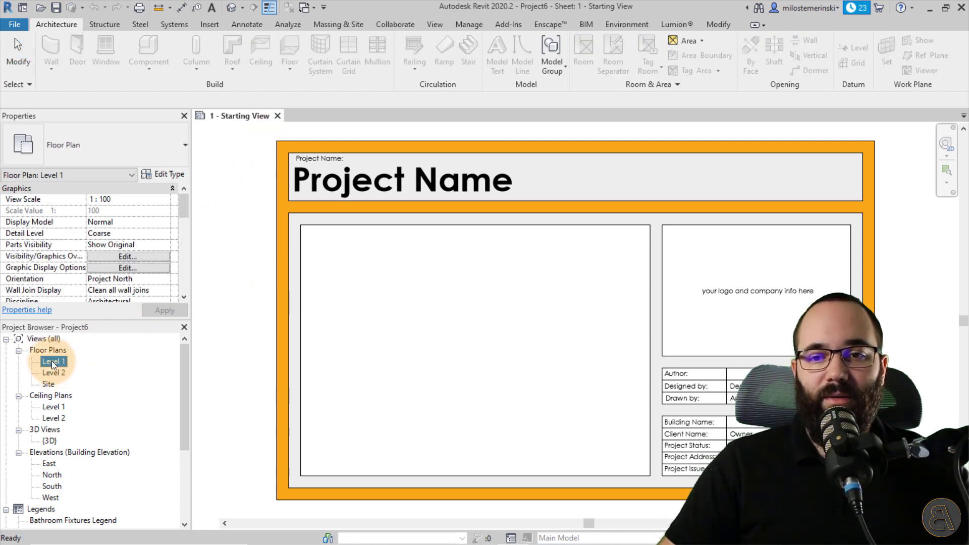
left_click(277, 116)
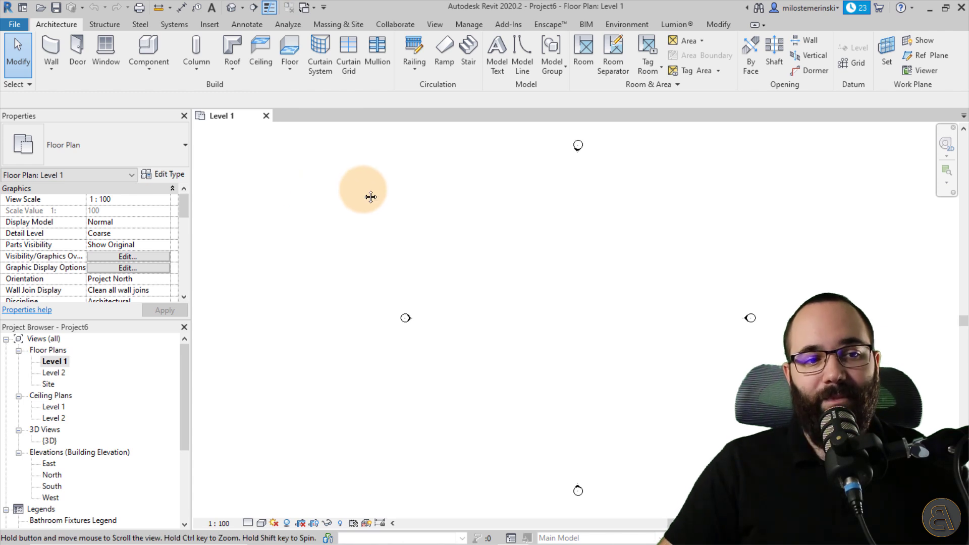
middle_click_drag(368, 195, 284, 188)
mouse_move(392, 237)
middle_mouse_down()
mouse_move(337, 240)
mouse_move(358, 241)
middle_mouse_up()
Draw a rectangle of Basic Wall: Exterior Wall walls on Level 1.
left_click(47, 48)
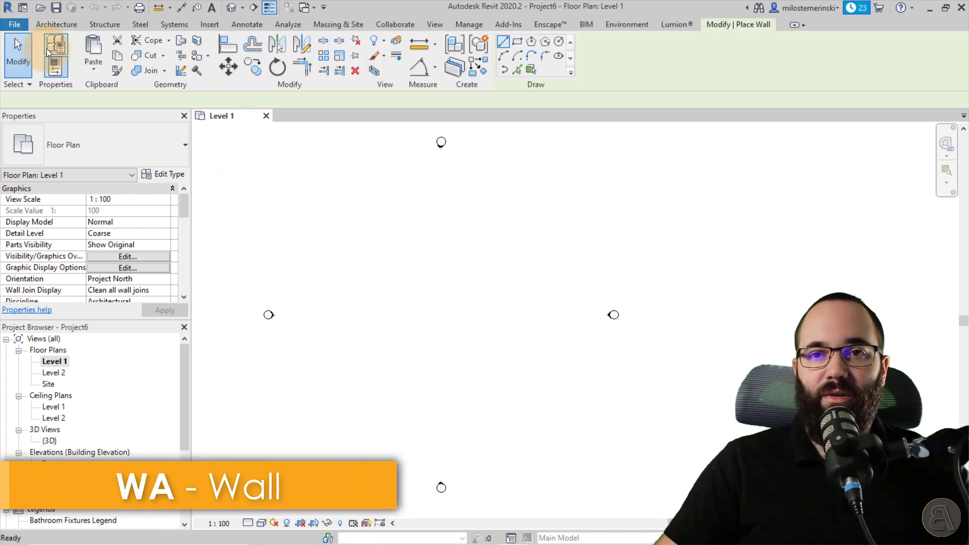
left_click(77, 149)
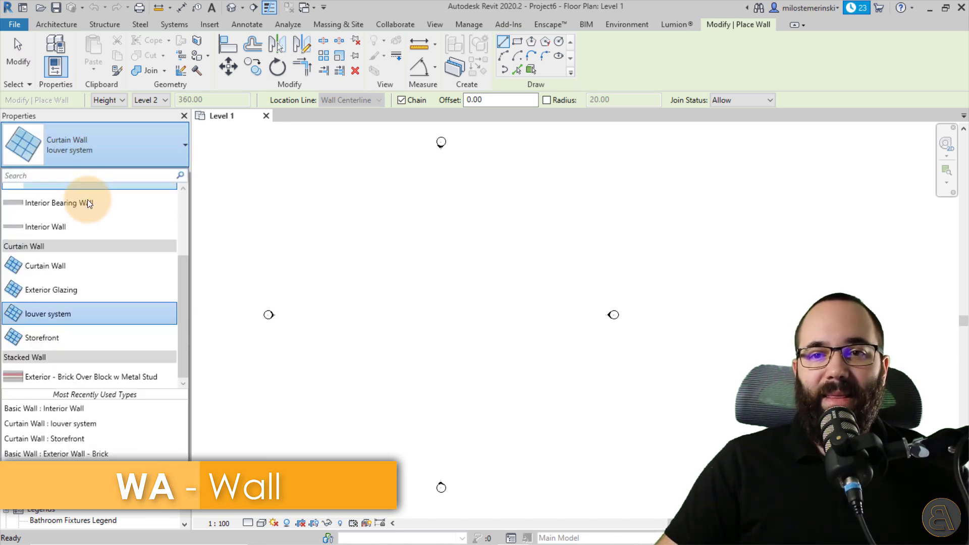
scroll(74, 239, "up", 1)
scroll(71, 220, "up", 1)
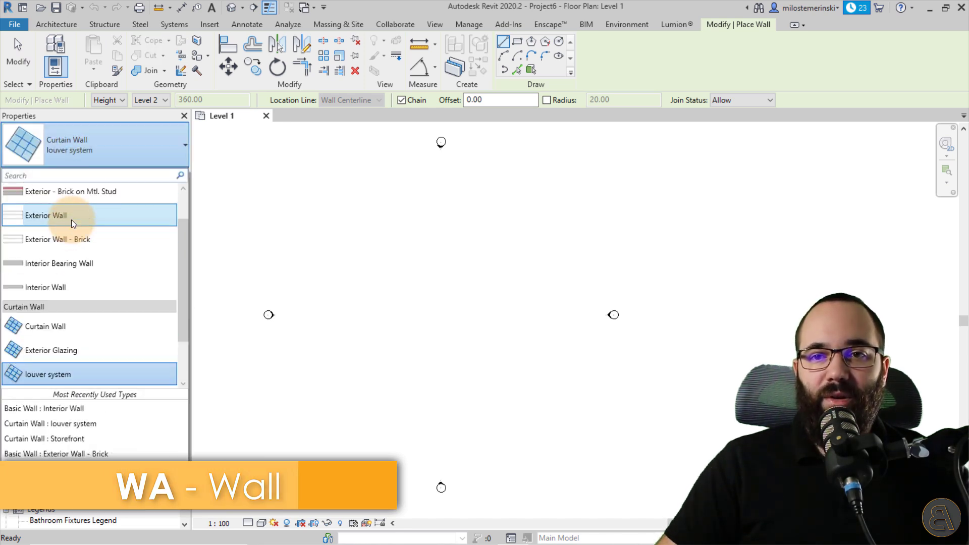
left_click(46, 215)
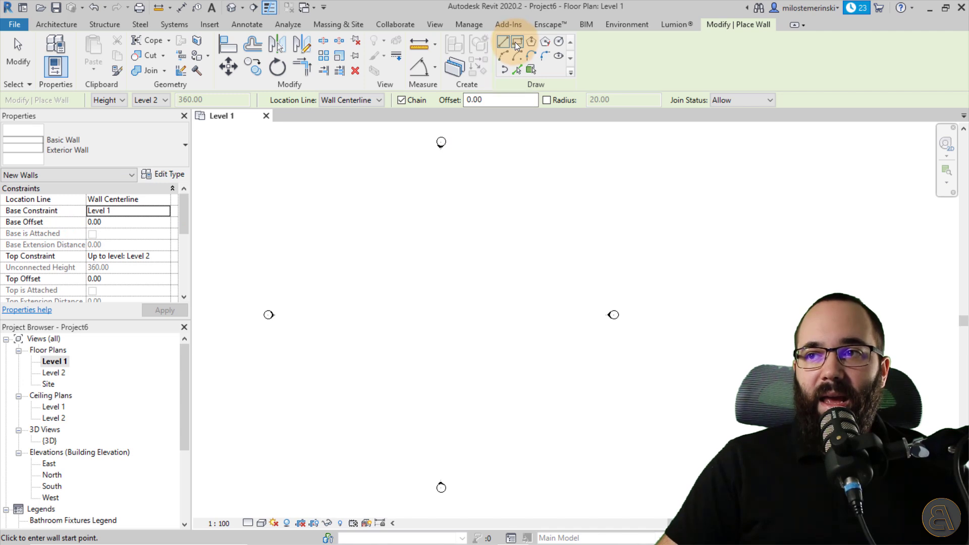
left_click(517, 45)
left_click(414, 275)
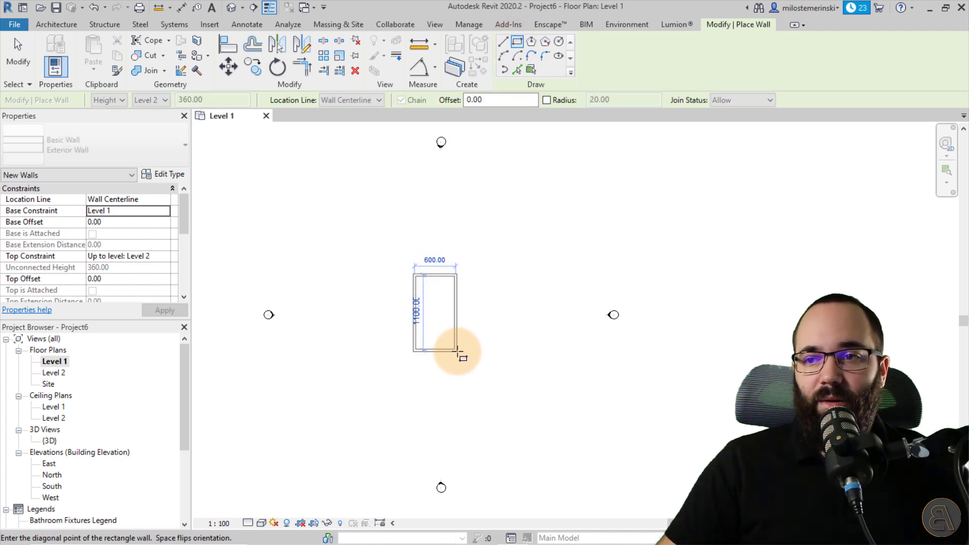
scroll(456, 343, "up", 3)
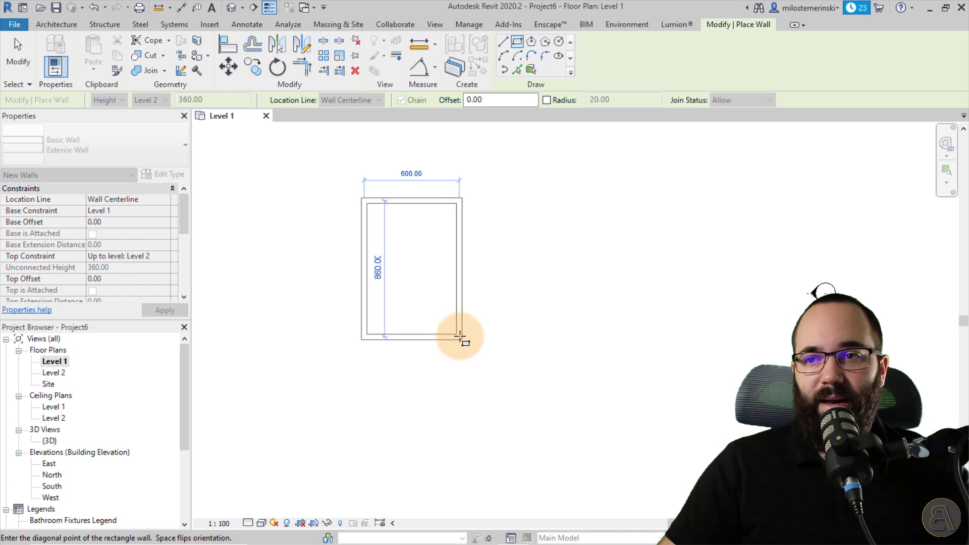
left_click(459, 337)
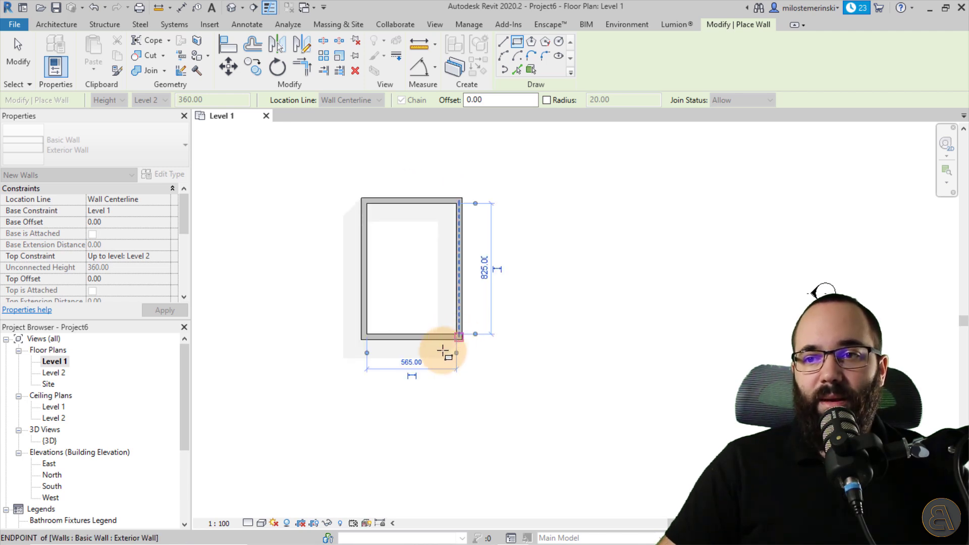
key("Escape")
Delete the bottom wall of the rectangle, leaving an open U-shape.
scroll(416, 212, "up", 1)
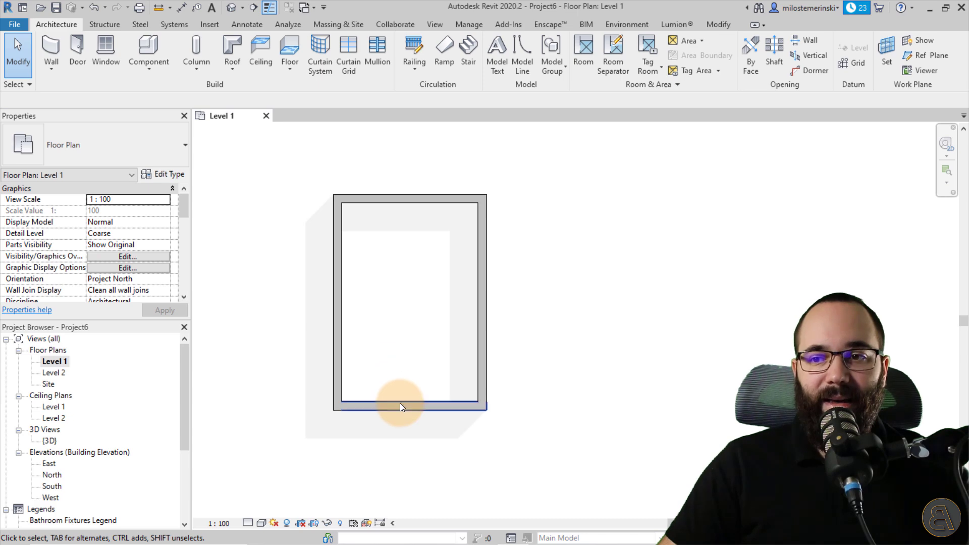
left_click(399, 406)
key("Delete")
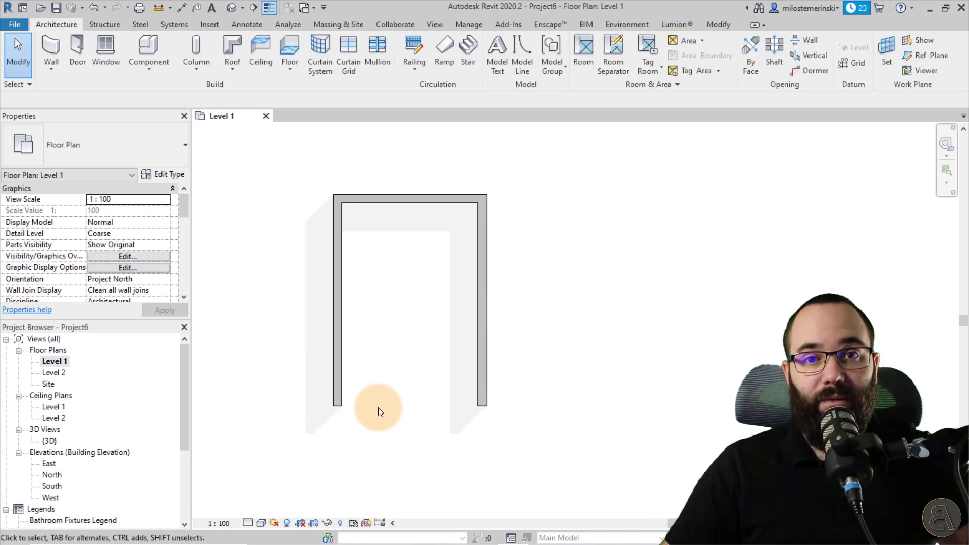
Start a floor and duplicate the Exterior Decking type as 'Blank Floor'.
left_click(290, 53)
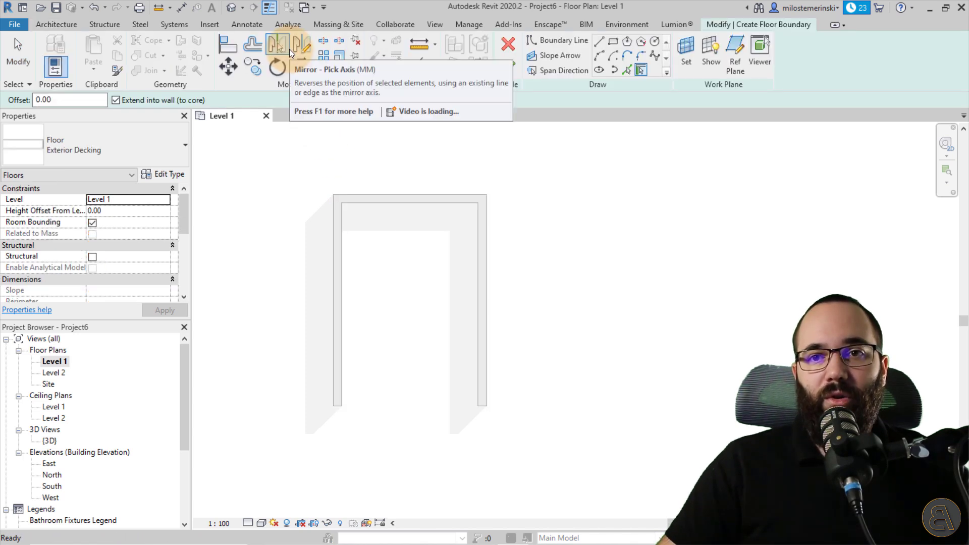
left_click(65, 153)
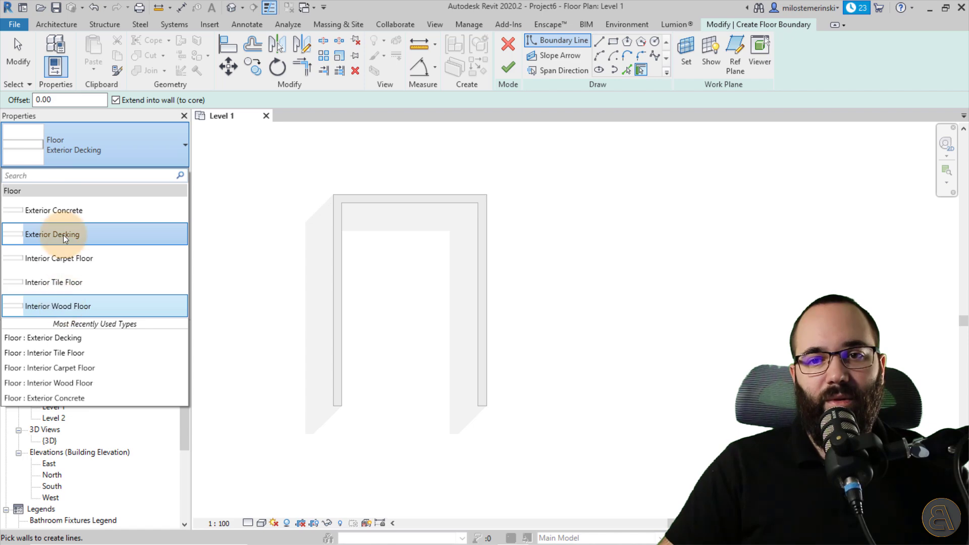
left_click(115, 153)
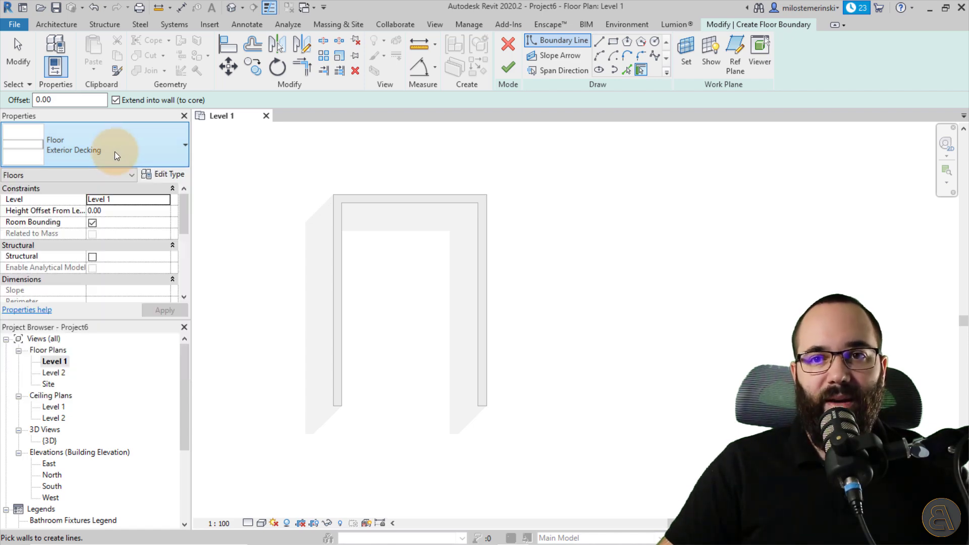
left_click(167, 174)
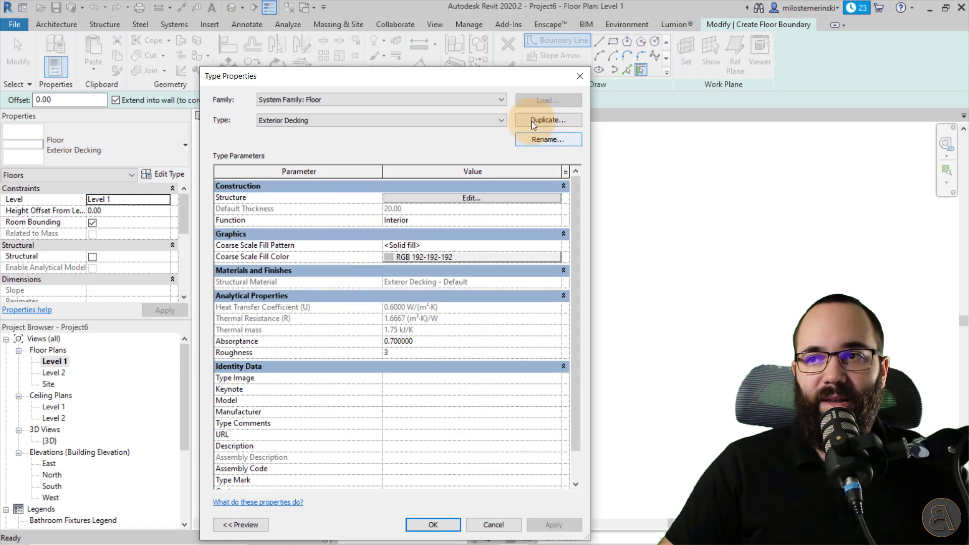
left_click(531, 121)
type("B")
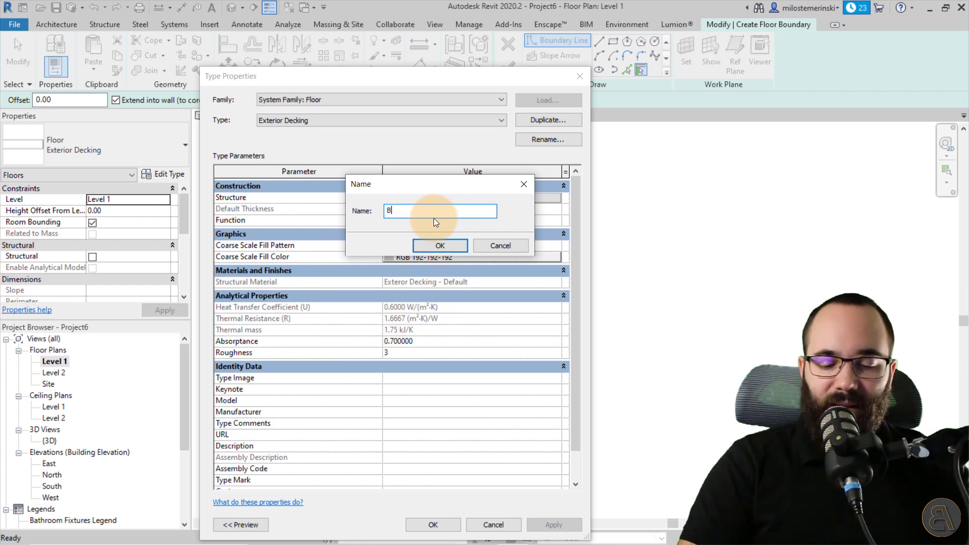
type("lank ")
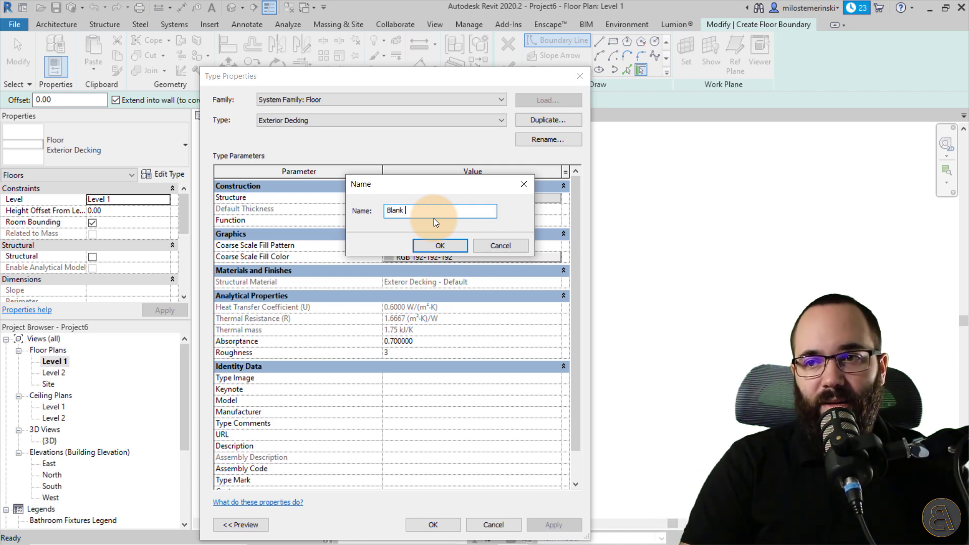
type("Floor")
key("Return")
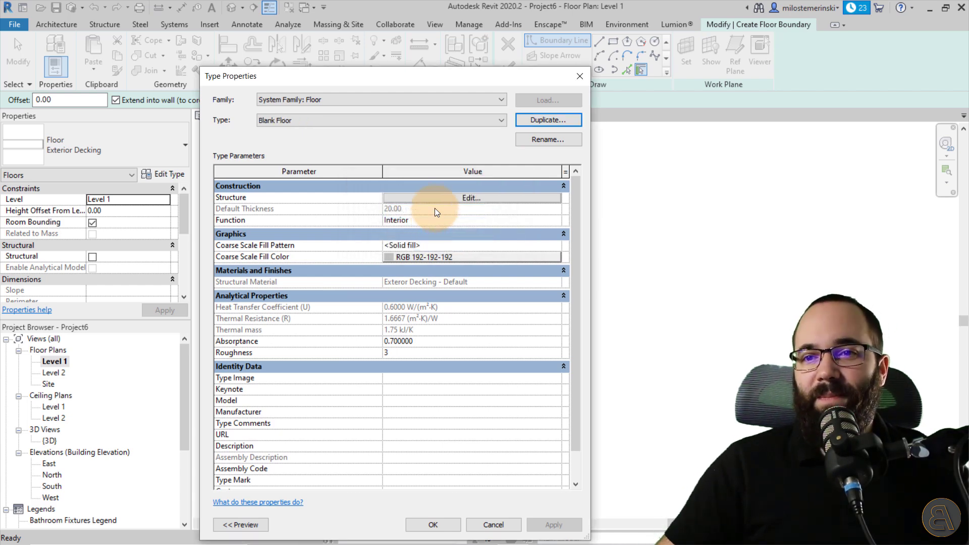
Give the Blank Floor structure layer Default material and 30 thickness.
left_click(430, 201)
left_click(360, 206)
type("def")
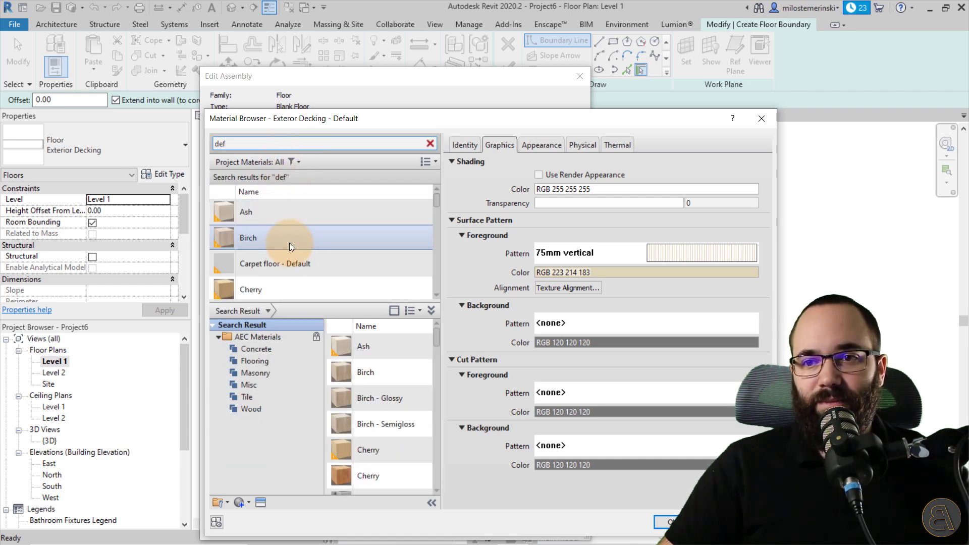
scroll(289, 243, "down", 1)
scroll(266, 252, "up", 2)
left_click(262, 273)
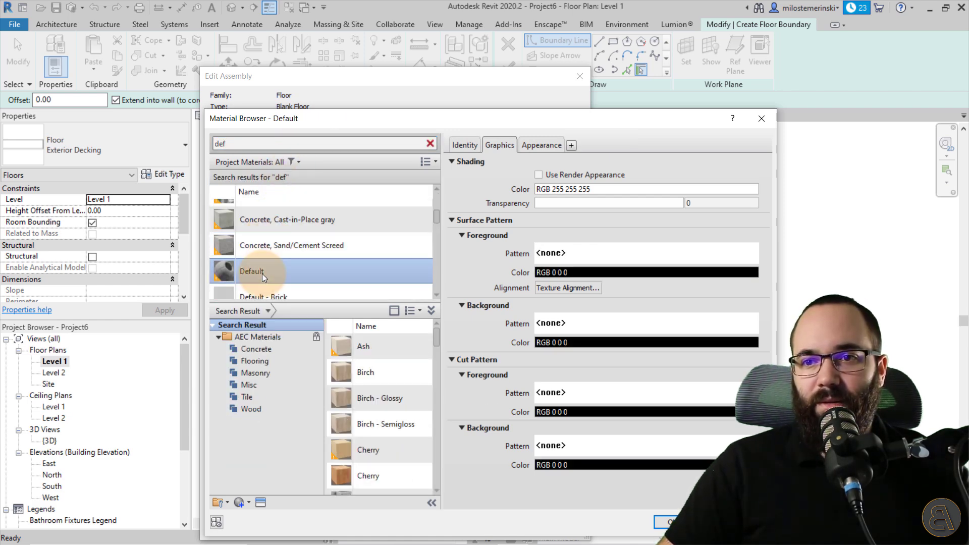
double_click(262, 273)
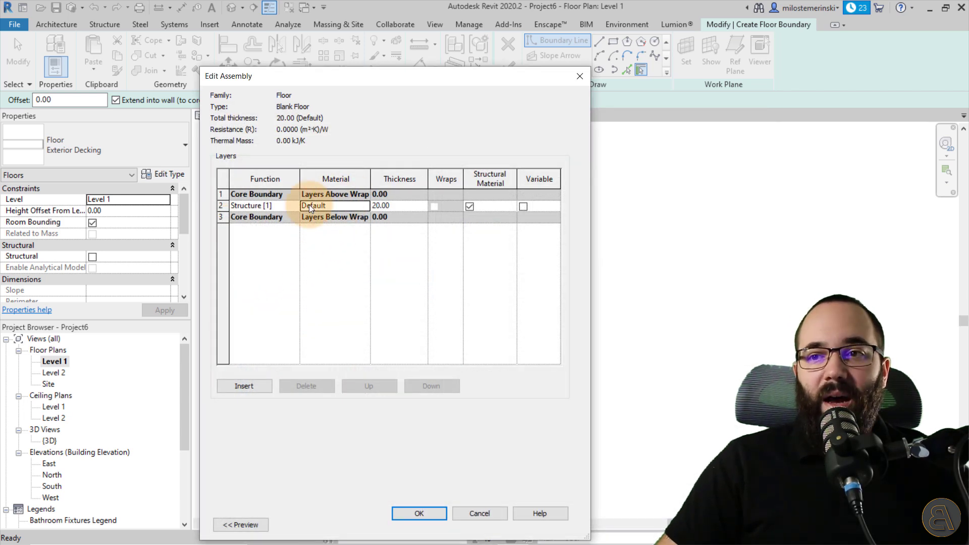
left_click(400, 207)
type("30")
key("Tab")
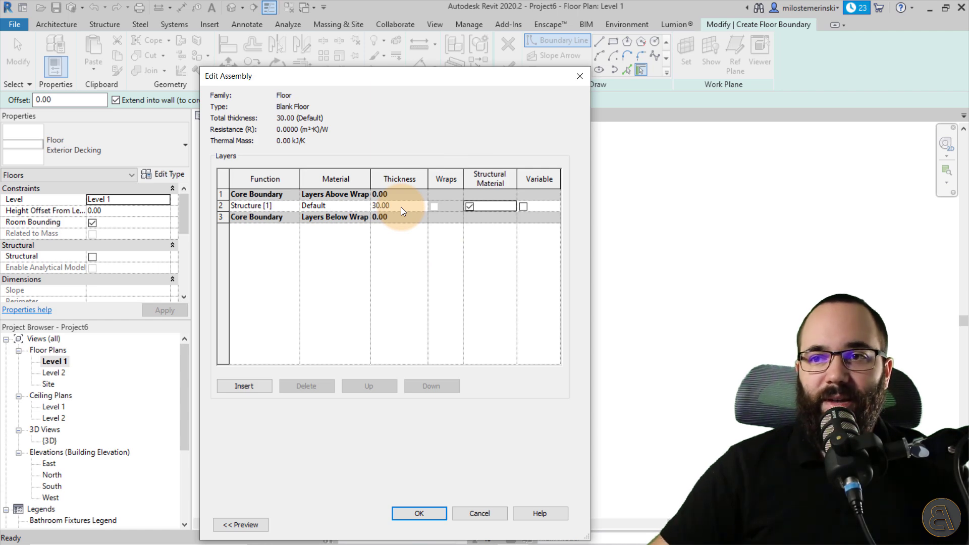
left_click(421, 512)
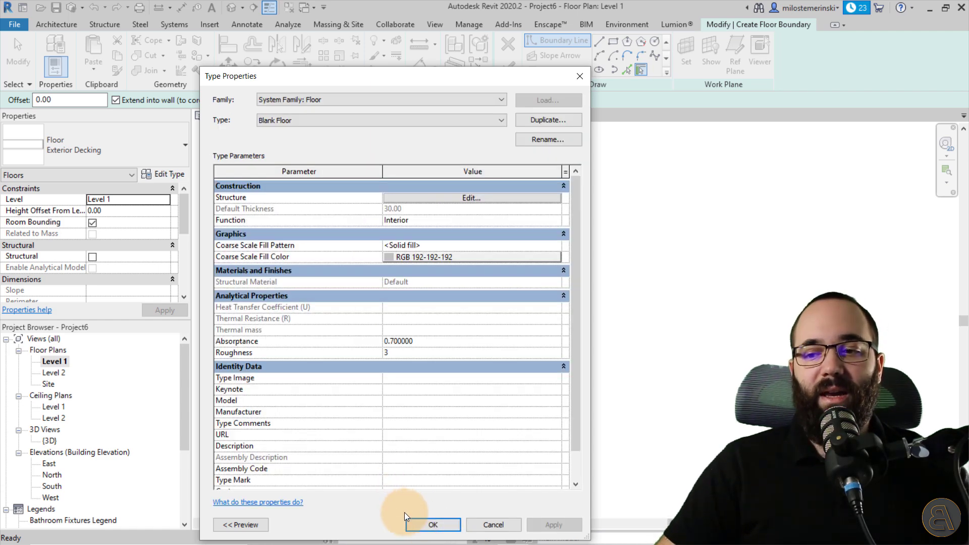
left_click(410, 525)
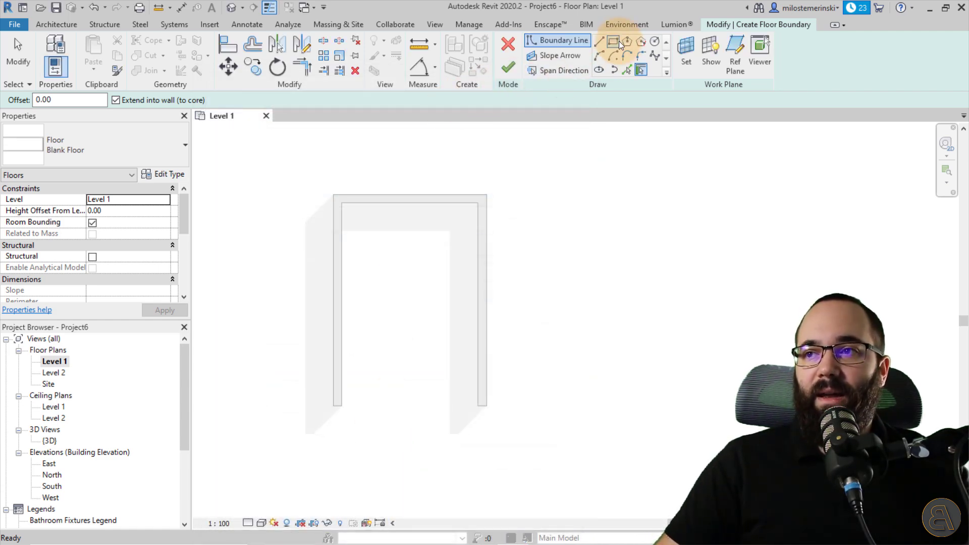
Sketch a rectangular Blank Floor boundary inside the walls, finish it, and view it in 3D.
left_click(615, 43)
left_click(334, 195)
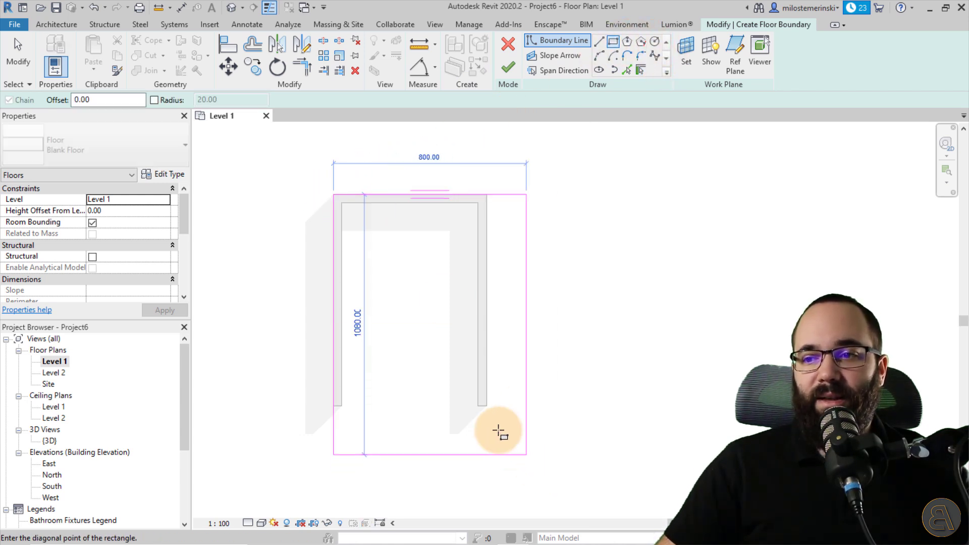
left_click(487, 406)
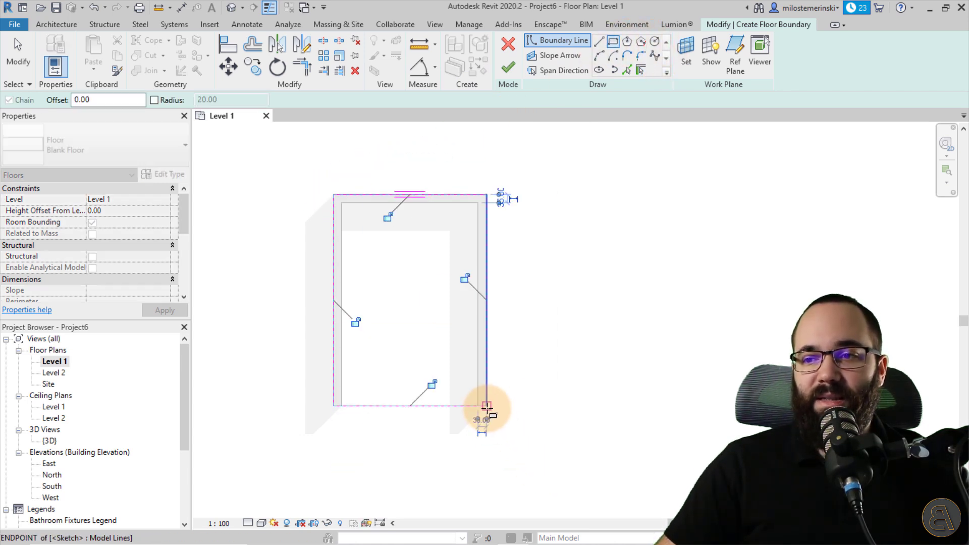
left_click(508, 70)
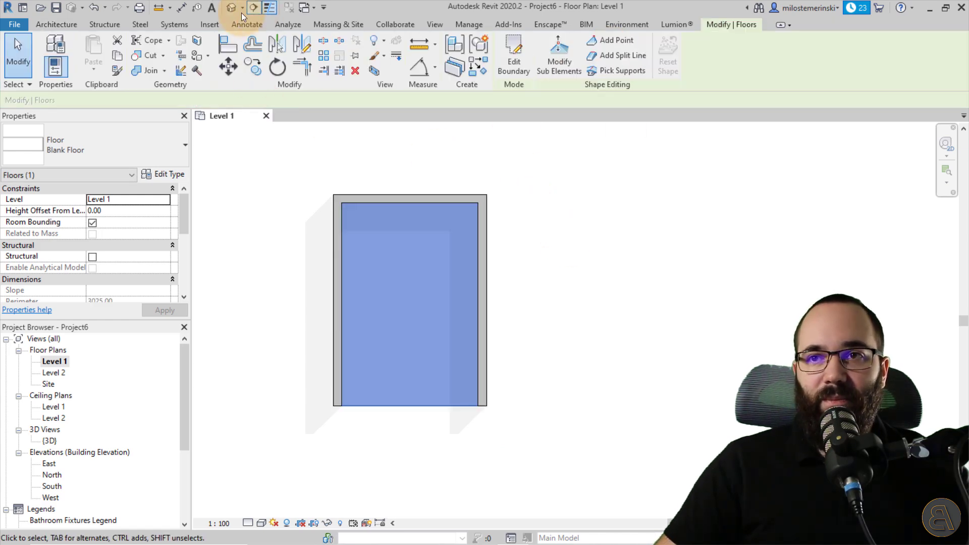
left_click(235, 14)
mouse_move(580, 348)
middle_mouse_down("shift")
mouse_move(702, 362)
mouse_move(666, 392)
mouse_move(573, 401)
mouse_move(597, 407)
middle_mouse_up("shift")
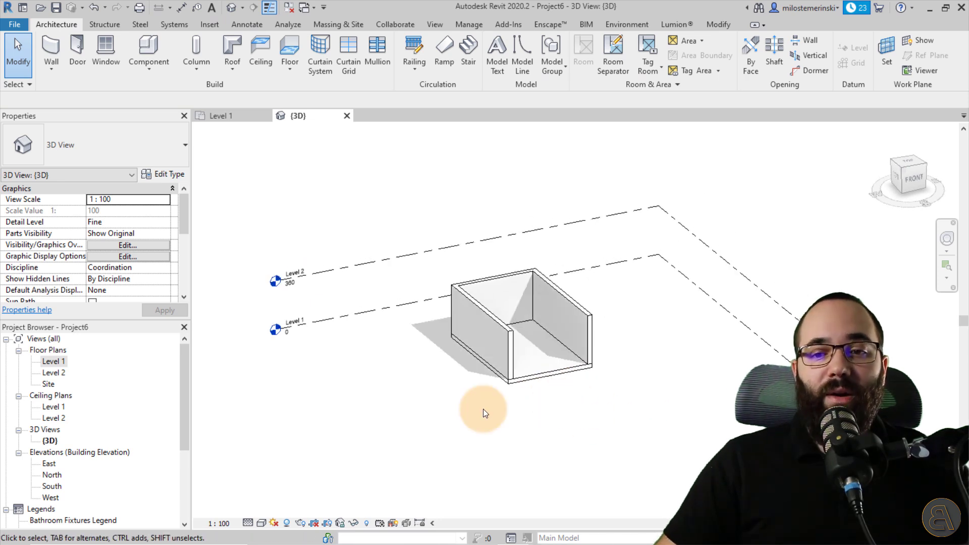
In the South elevation, set up the Level tool's Pick Lines with a 360 offset.
double_click(52, 486)
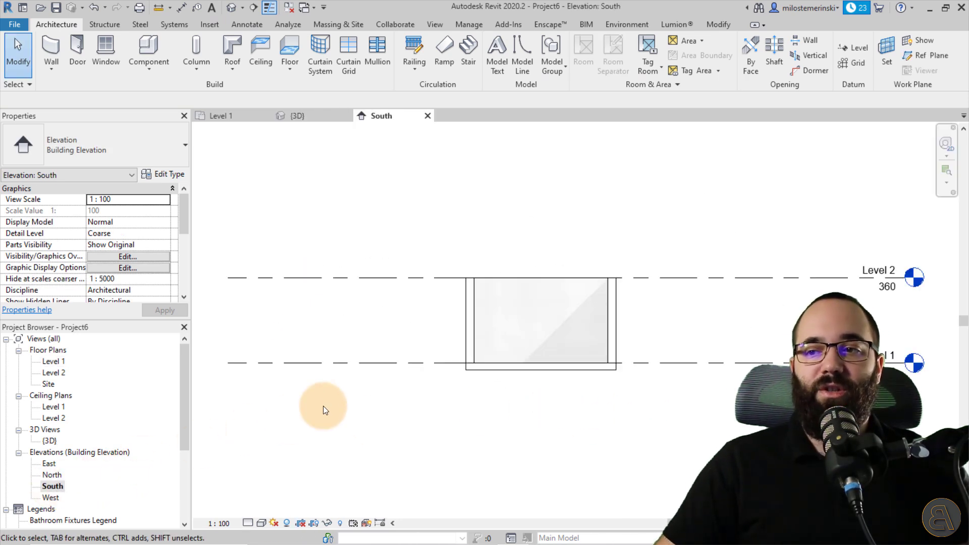
scroll(389, 399, "down", 2)
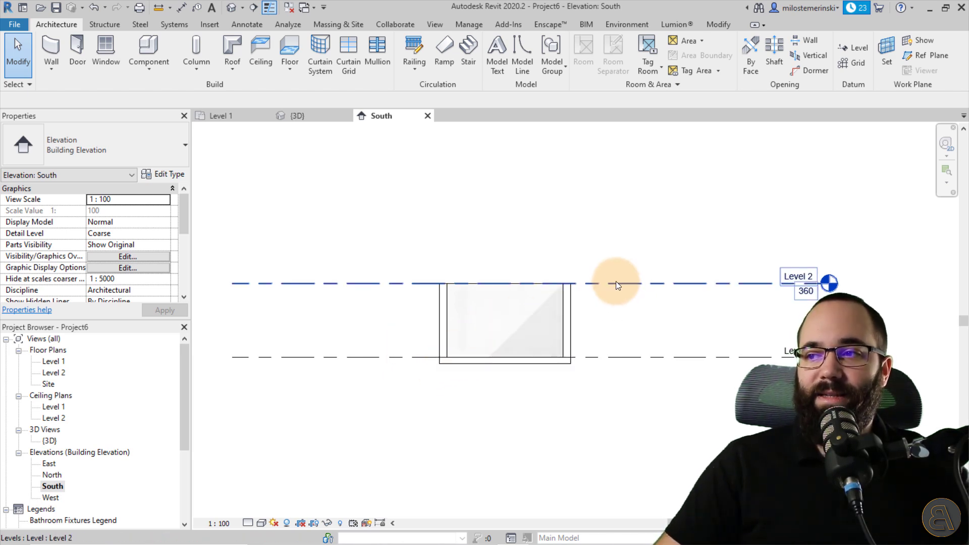
middle_click_drag(616, 281, 613, 281)
left_click(862, 53)
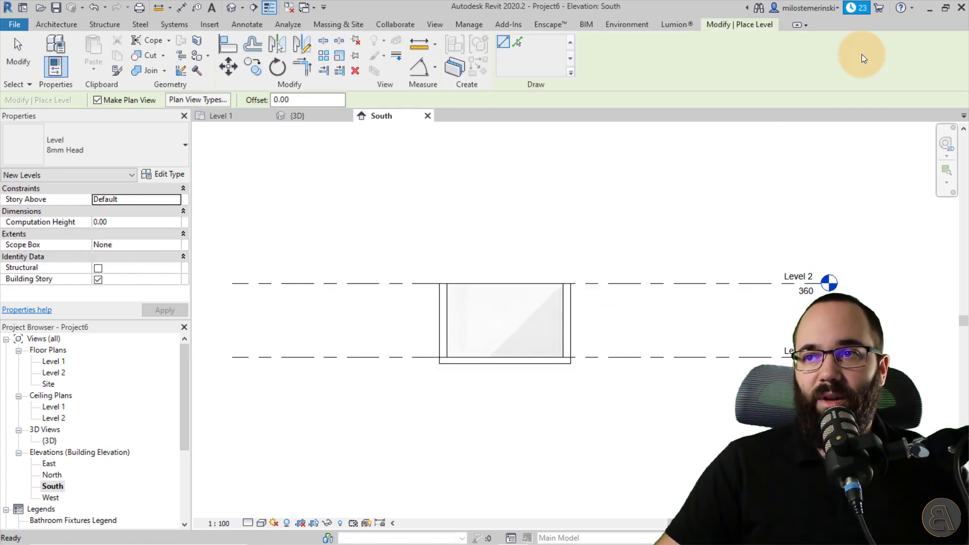
left_click(520, 42)
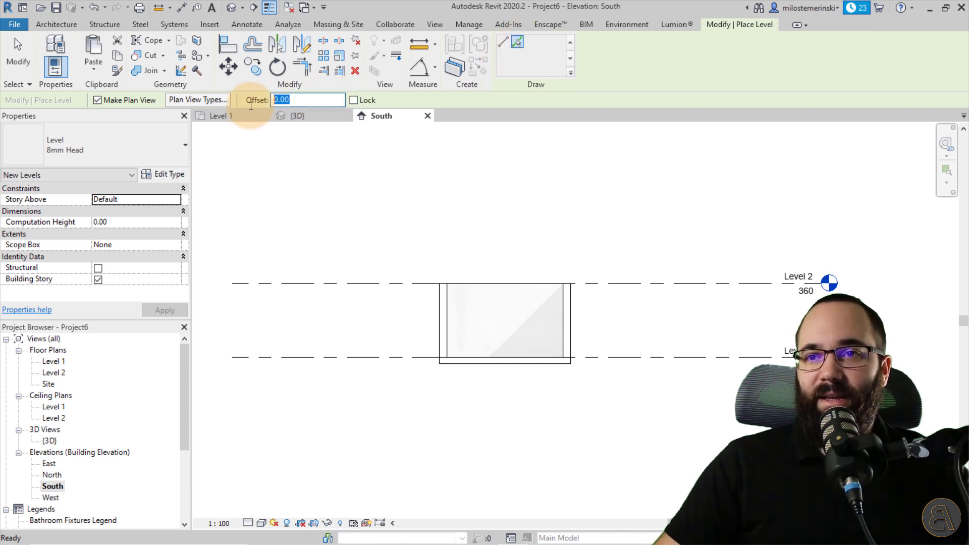
type("360")
key("Tab")
Pick successive top level lines to create Levels 3, 4, 5 and 6 at 360 spacing.
left_click(616, 281)
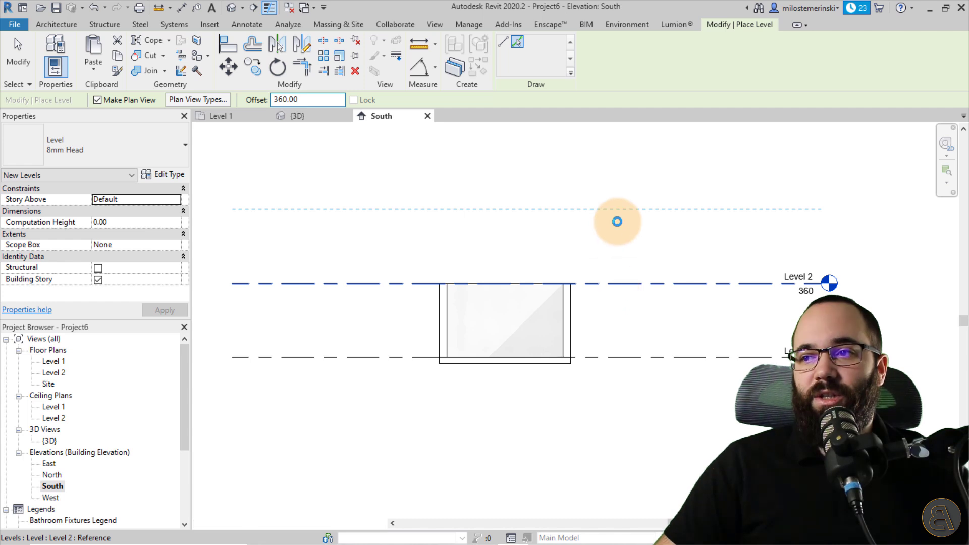
left_click(612, 209)
middle_click_drag(577, 177, 575, 307)
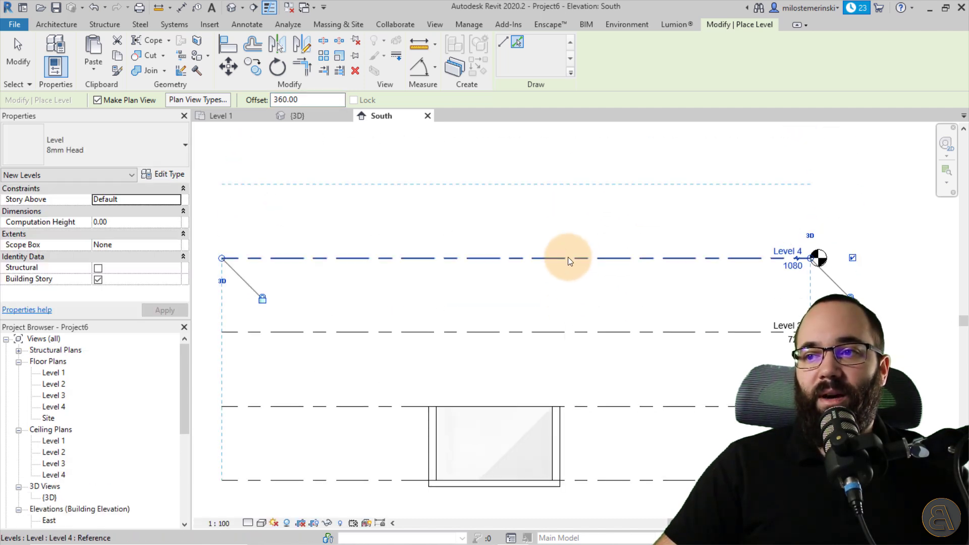
left_click(568, 259)
middle_click_drag(551, 186, 548, 274)
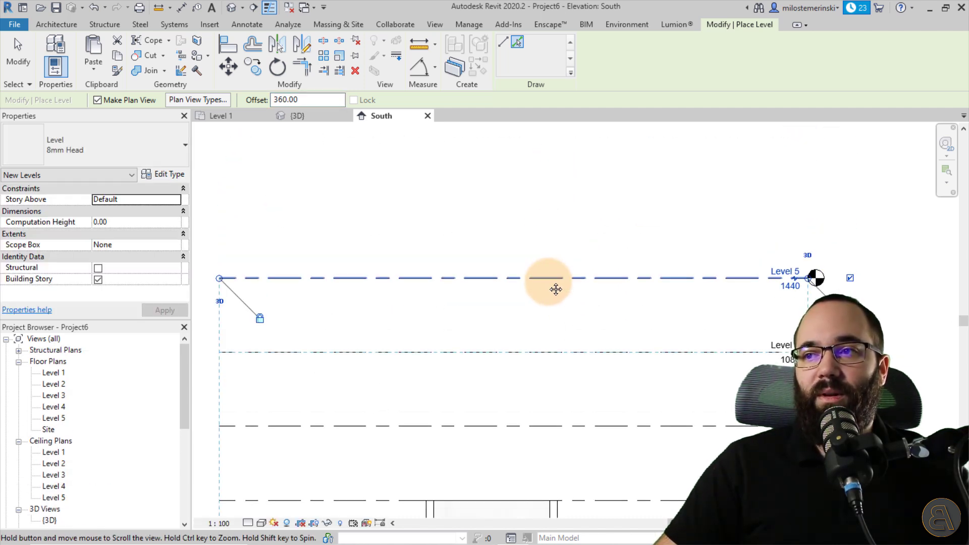
left_click(548, 278)
key("Escape")
key("Escape")
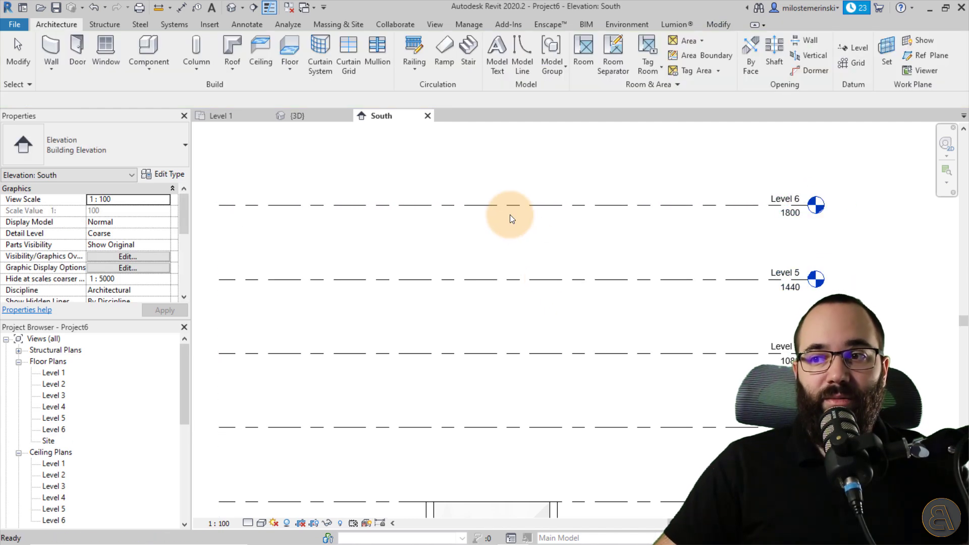
scroll(510, 214, "down", 3)
Set the three walls' Top Constraint to Up to level: Level 6 and apply.
scroll(520, 406, "up", 2)
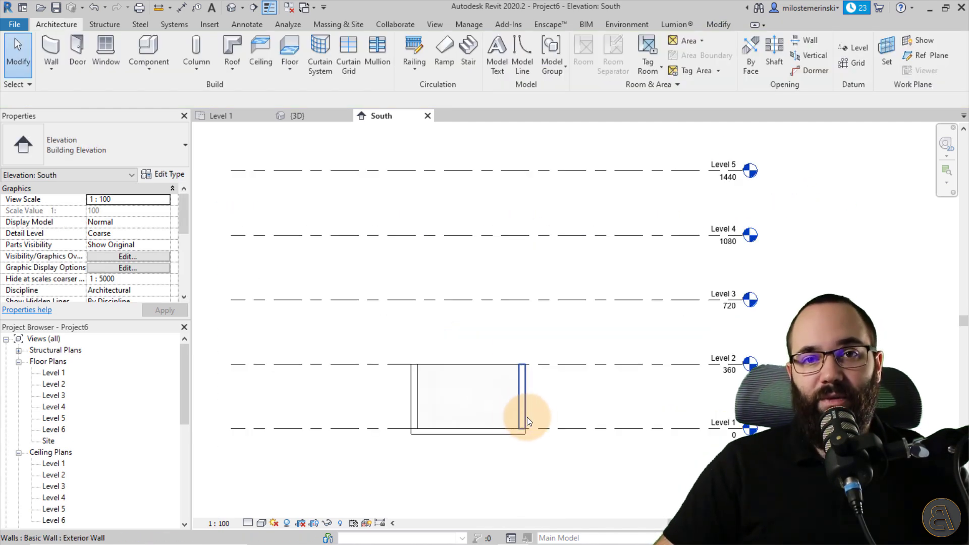
left_click_drag(300, 374, 301, 375)
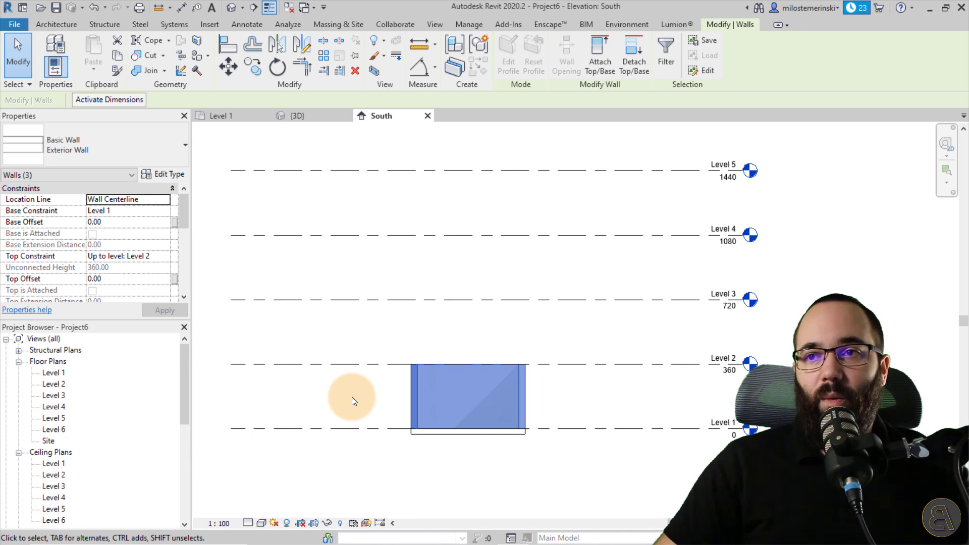
left_click(163, 258)
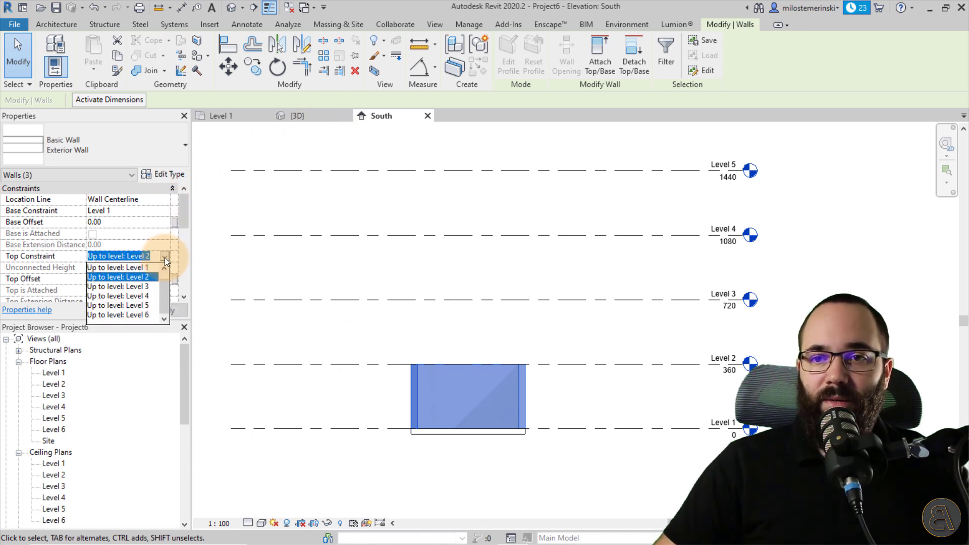
left_click(128, 322)
left_click(151, 314)
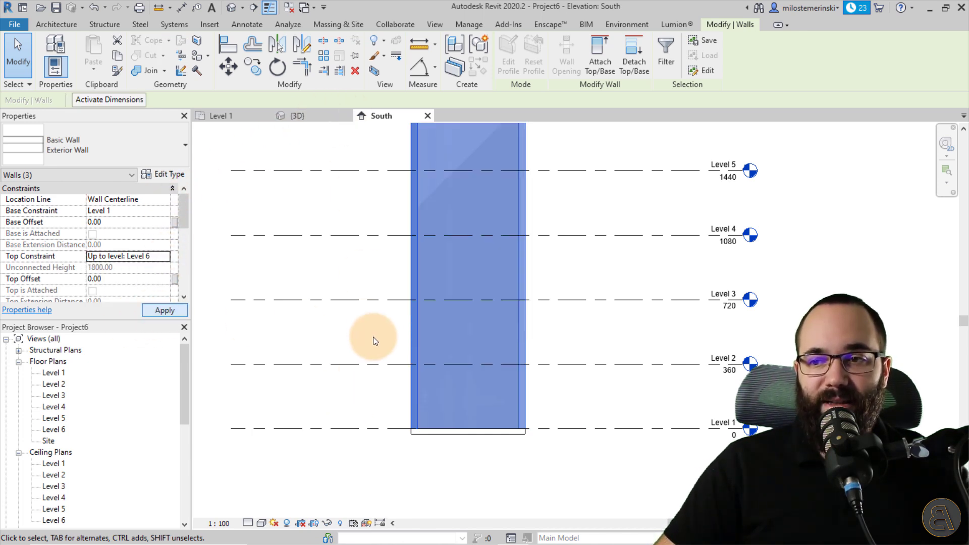
scroll(399, 391, "down", 2)
left_click(467, 447)
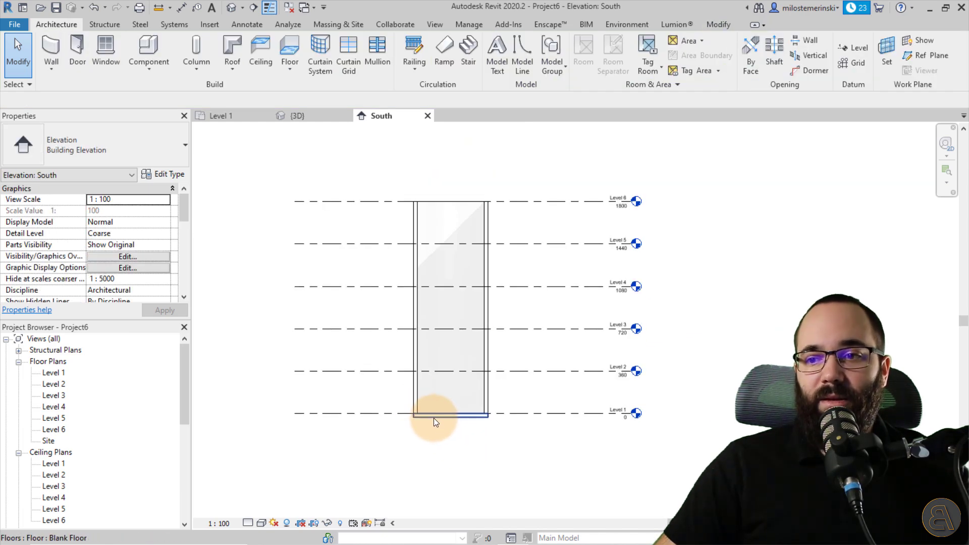
Paste the ground floor slab onto Level 2 with Aligned to Selected Levels.
left_click(435, 417)
scroll(447, 398, "up", 2)
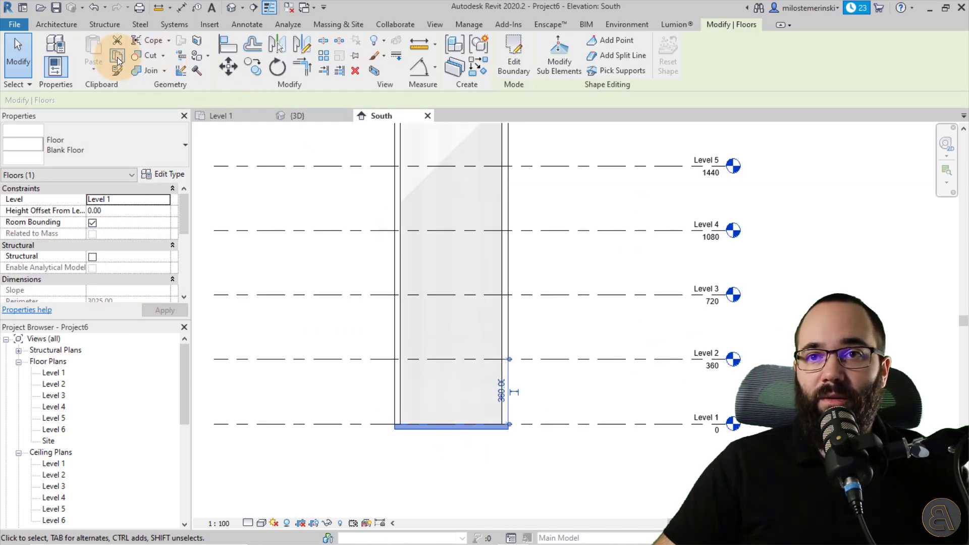
left_click(91, 73)
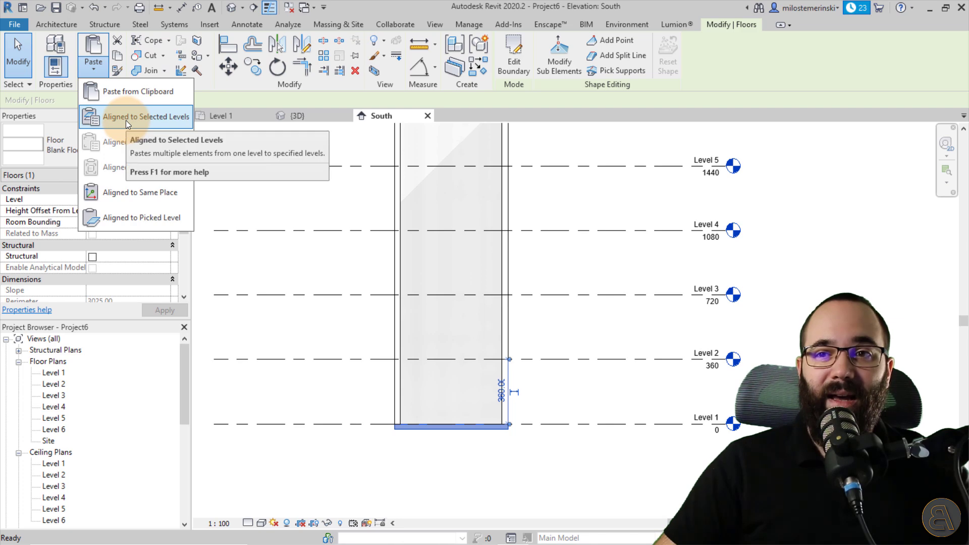
left_click(126, 120)
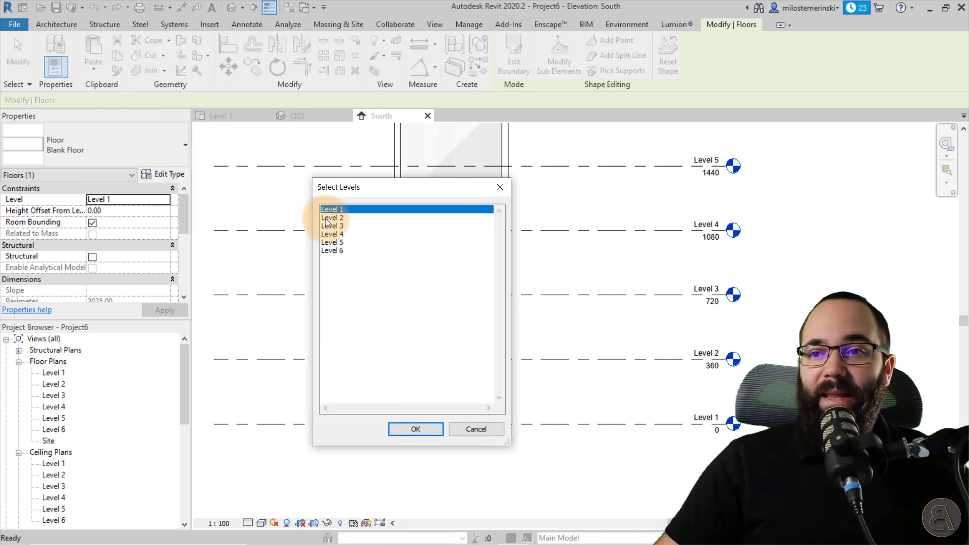
left_click(327, 218)
left_click(414, 429)
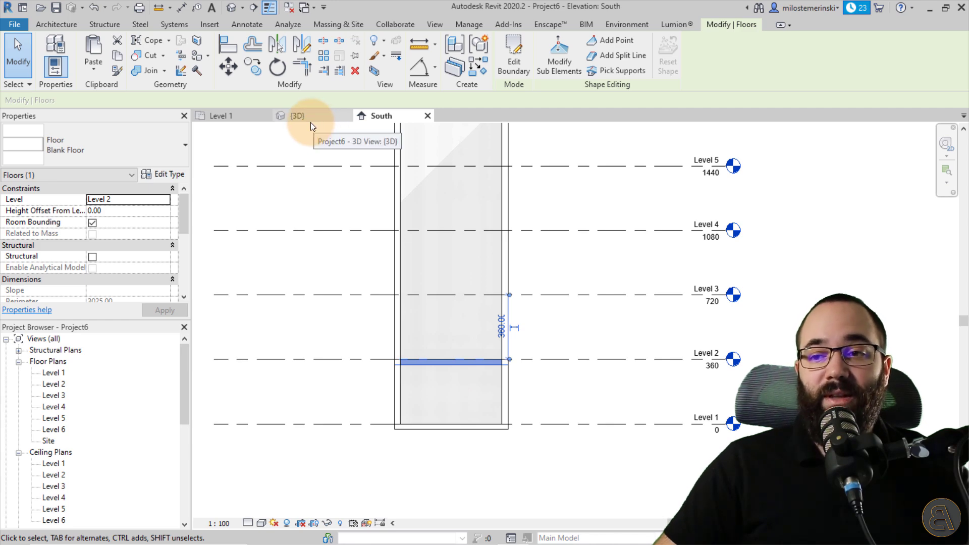
Adjust the top and right edges of the Level 2 floor's boundary sketch.
double_click(54, 385)
scroll(621, 313, "up", 5)
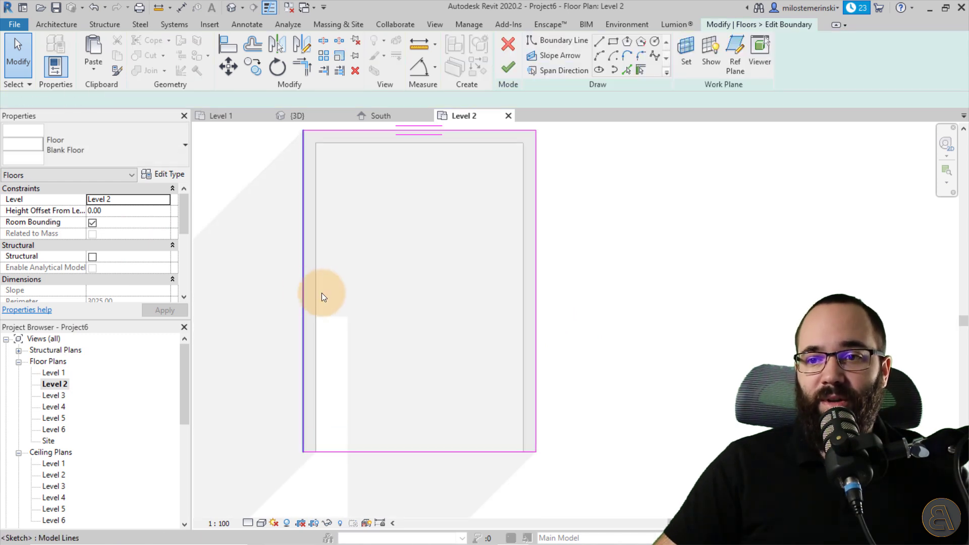
left_click(316, 294)
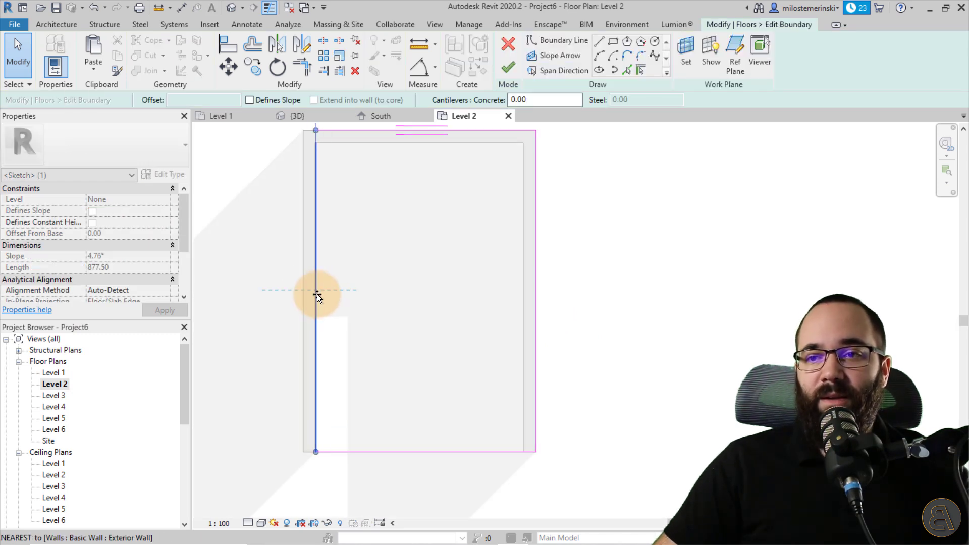
left_click(369, 143)
left_click(536, 207)
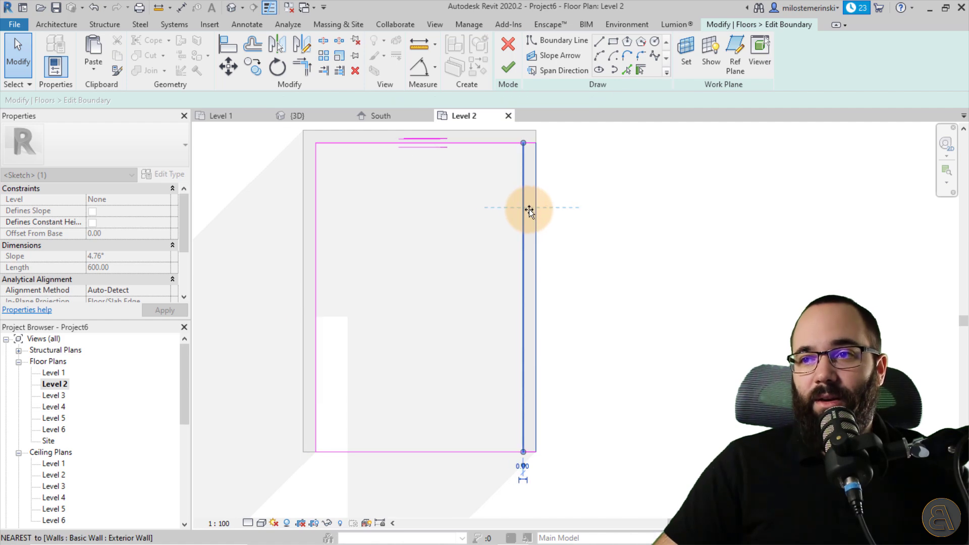
left_click(508, 67)
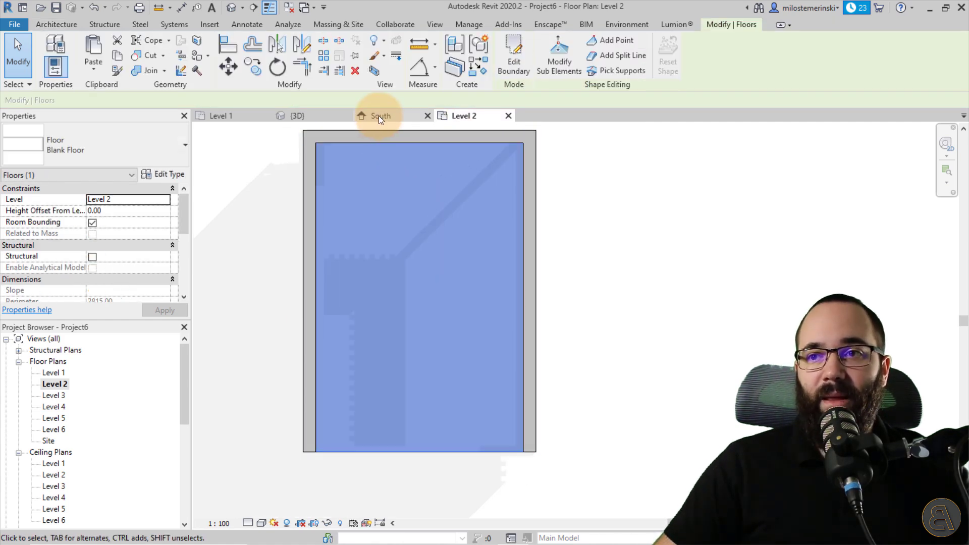
left_click(380, 116)
scroll(320, 321, "down", 2)
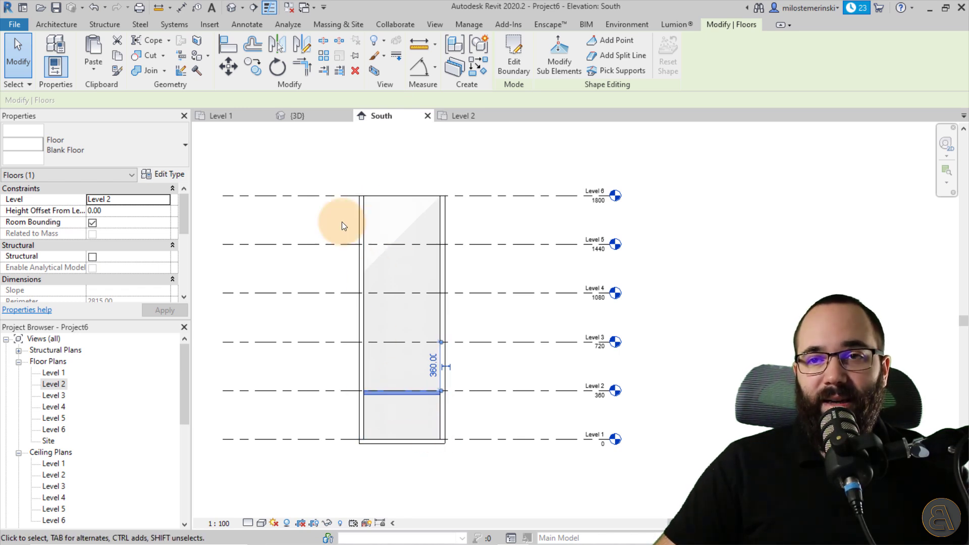
Paste the Level 2 floor onto Levels 3, 4 and 5.
left_click(95, 71)
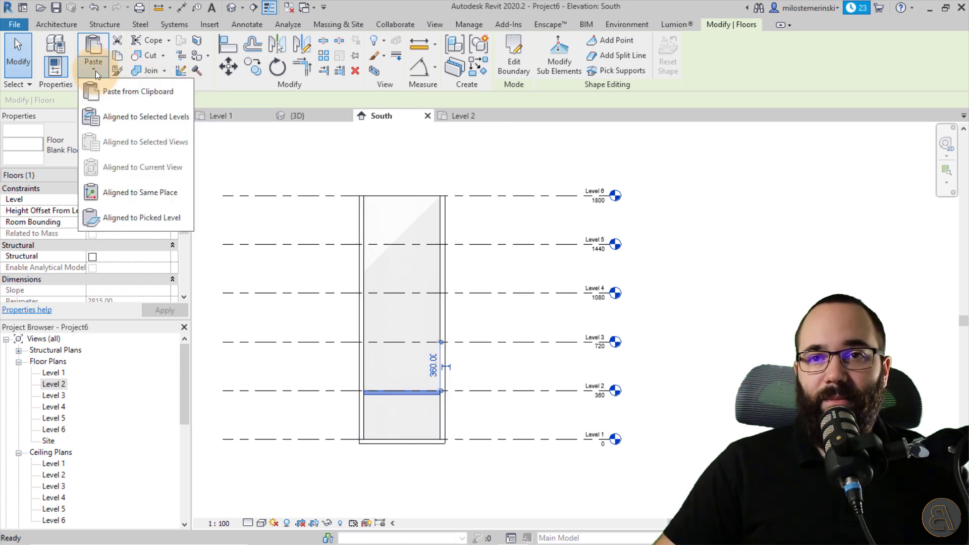
left_click(113, 114)
left_click(337, 226)
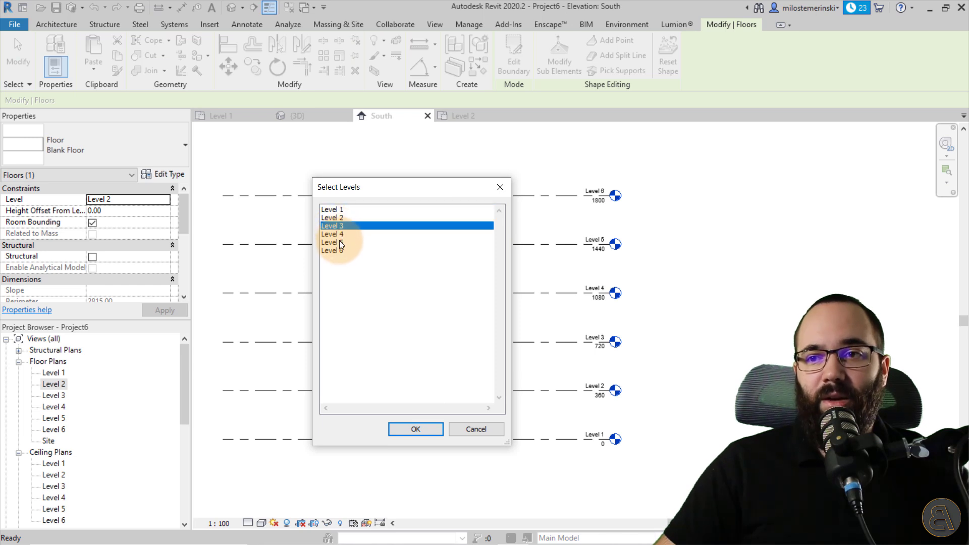
left_click(340, 243, "shift")
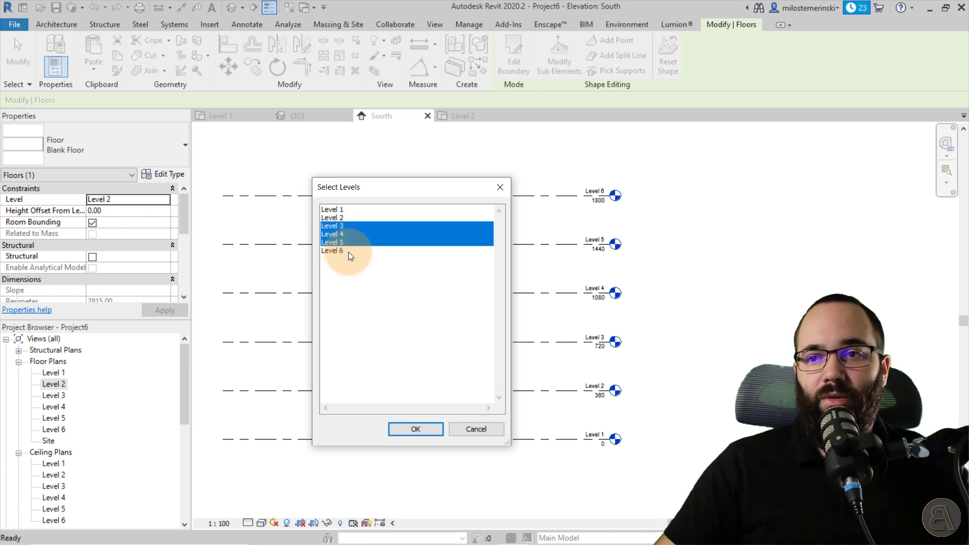
left_click(401, 427)
left_click(306, 359)
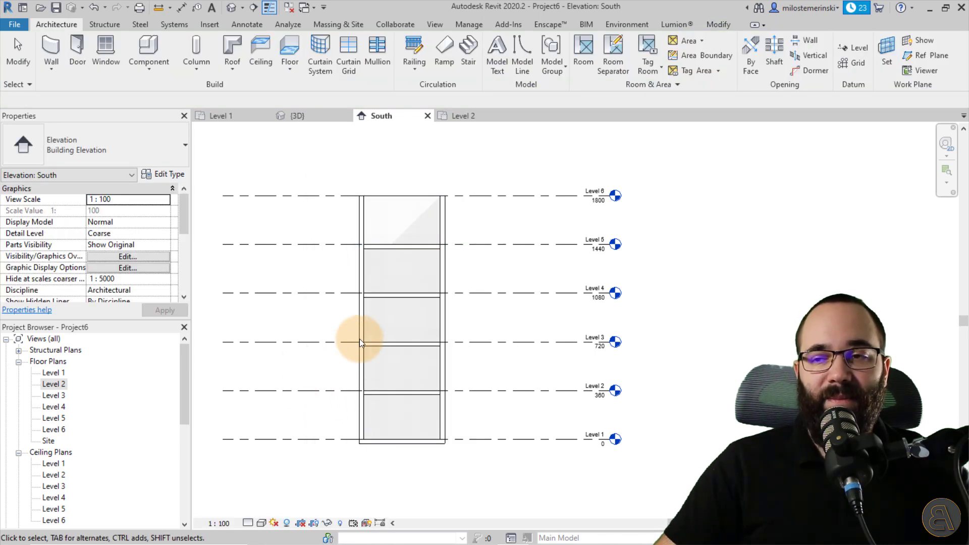
Open the Level 6 plan, leaving Underlay at None and no View Template.
left_click(60, 430)
double_click(60, 430)
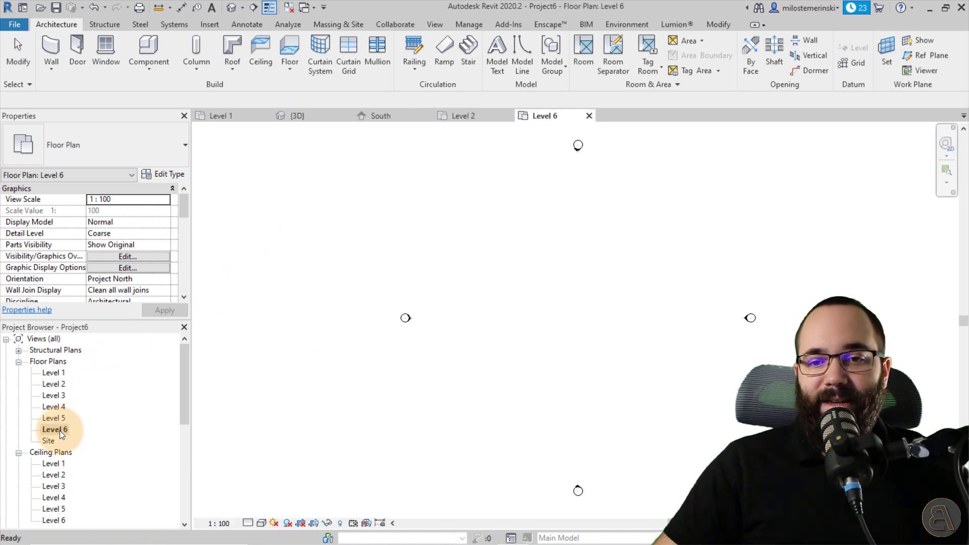
middle_click_drag(659, 288, 510, 303)
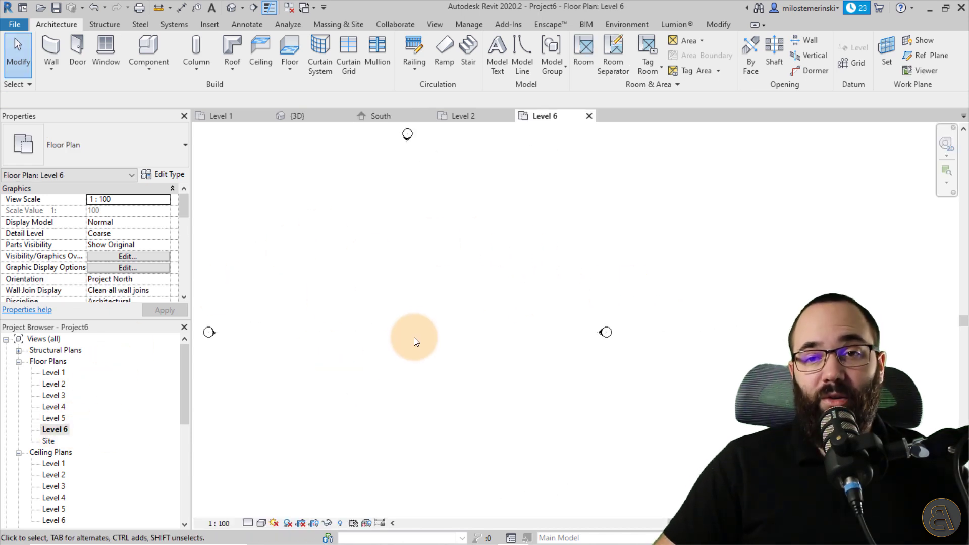
scroll(164, 262, "down", 5)
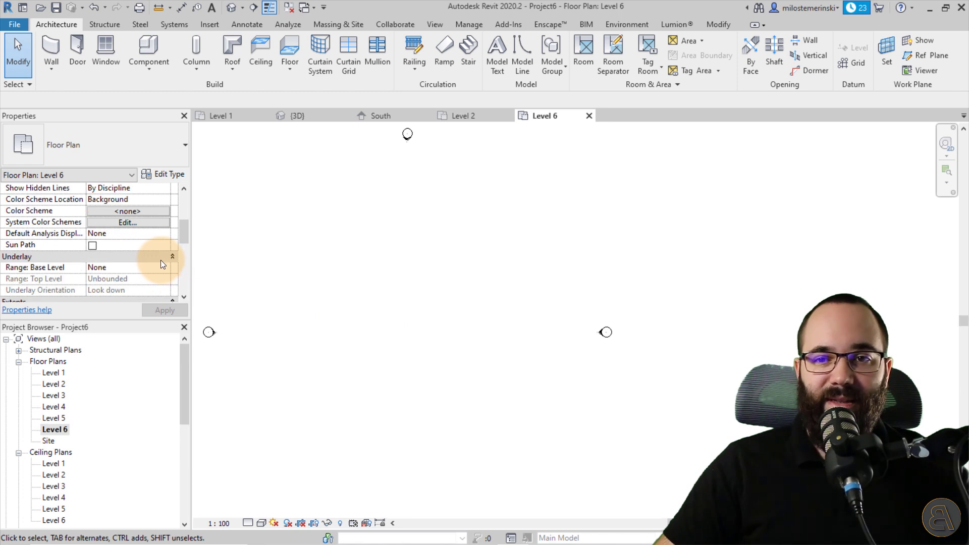
scroll(151, 262, "down", 2)
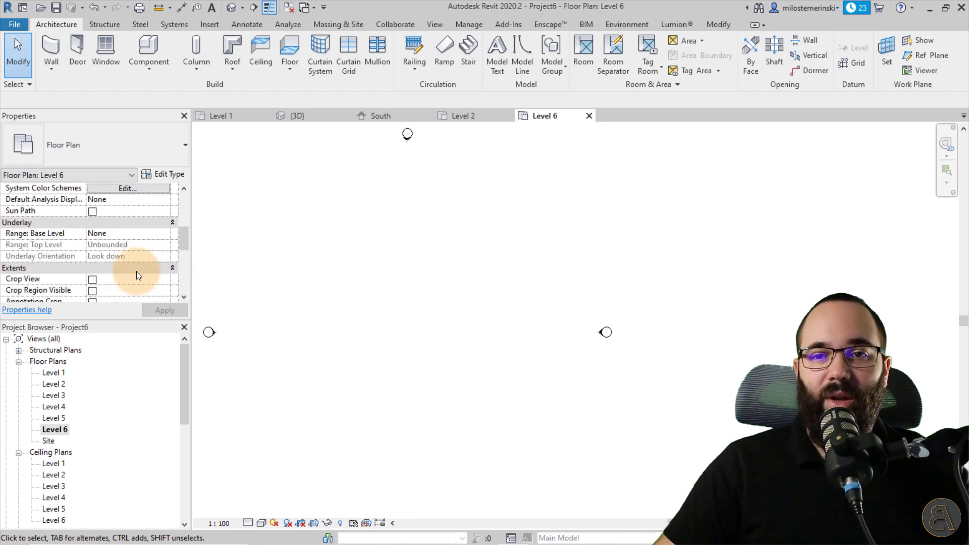
left_click(161, 235)
left_click(126, 242)
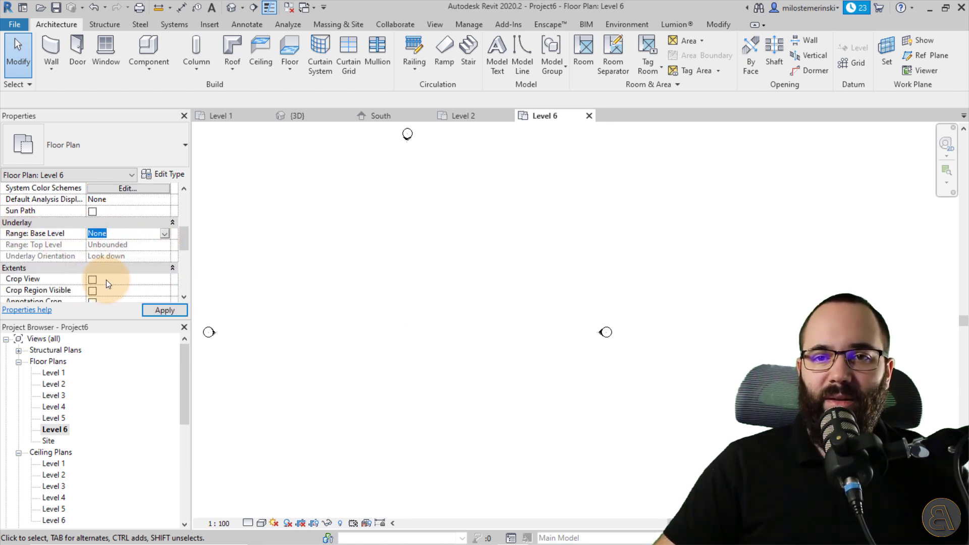
scroll(117, 276, "down", 5)
scroll(122, 275, "down", 2)
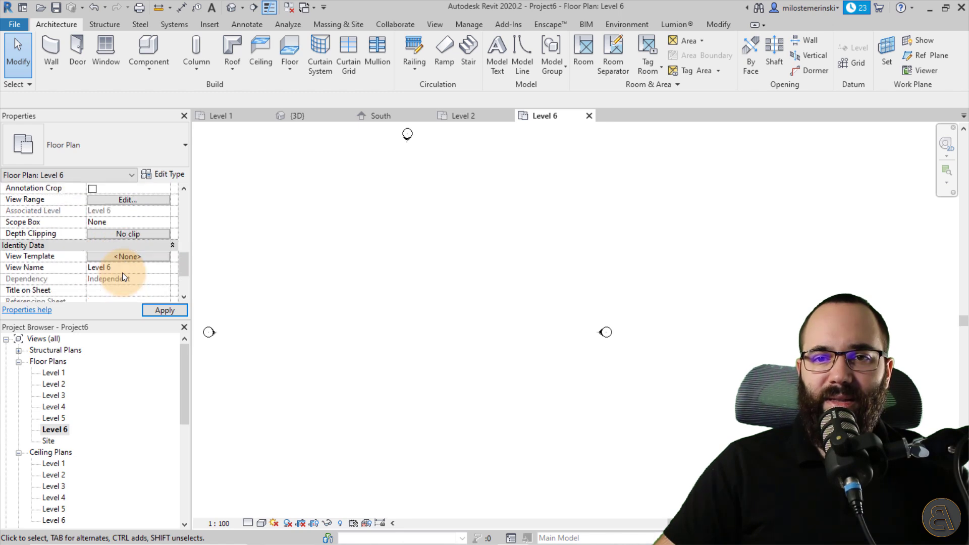
left_click(156, 259)
left_click(554, 457)
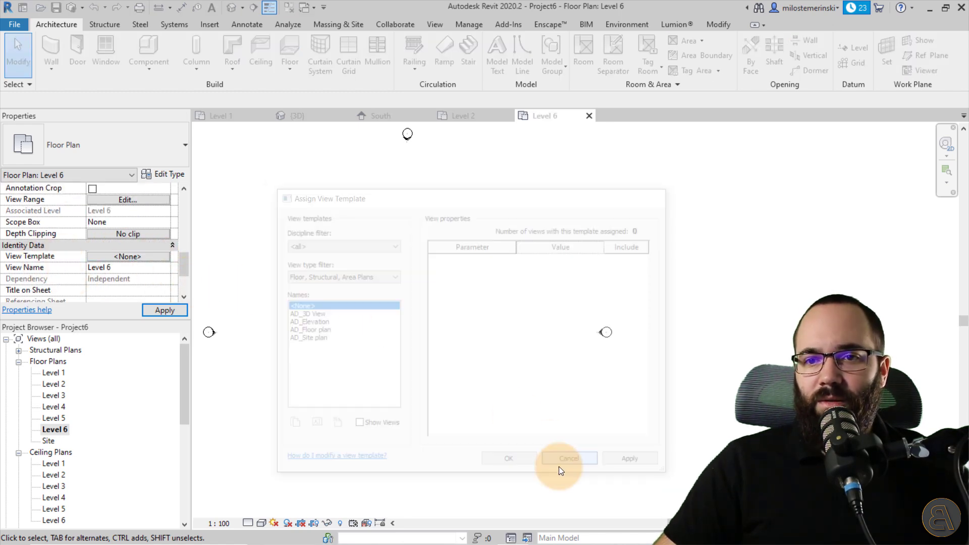
scroll(123, 251, "up", 2)
scroll(111, 239, "up", 1)
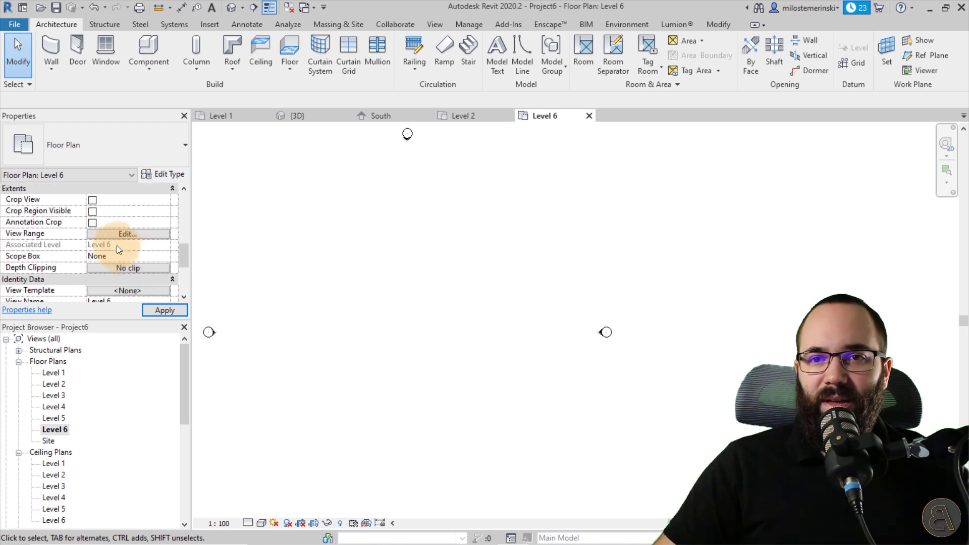
Set the Level 6 View Range's View Depth to Unlimited so lower walls show.
left_click(108, 235)
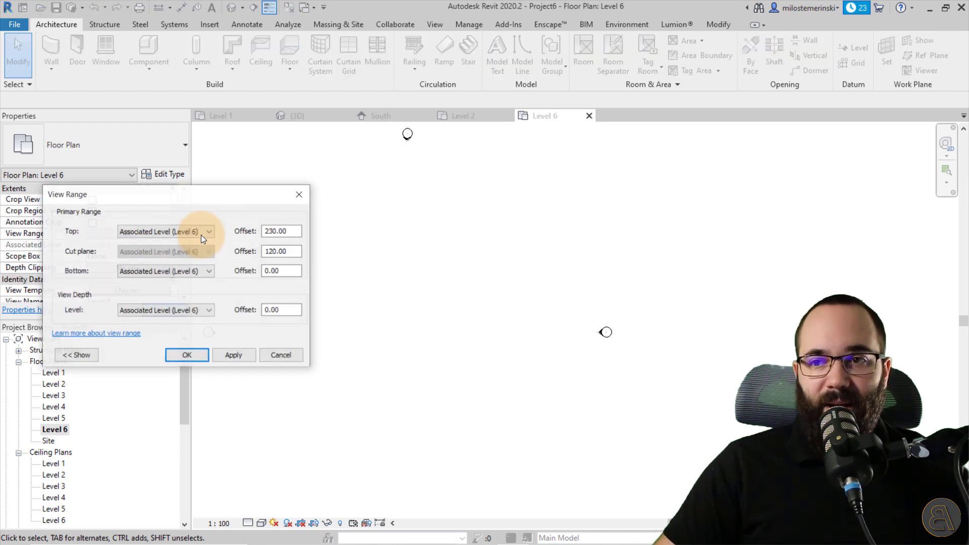
left_click(163, 314)
left_click(168, 365)
left_click(228, 358)
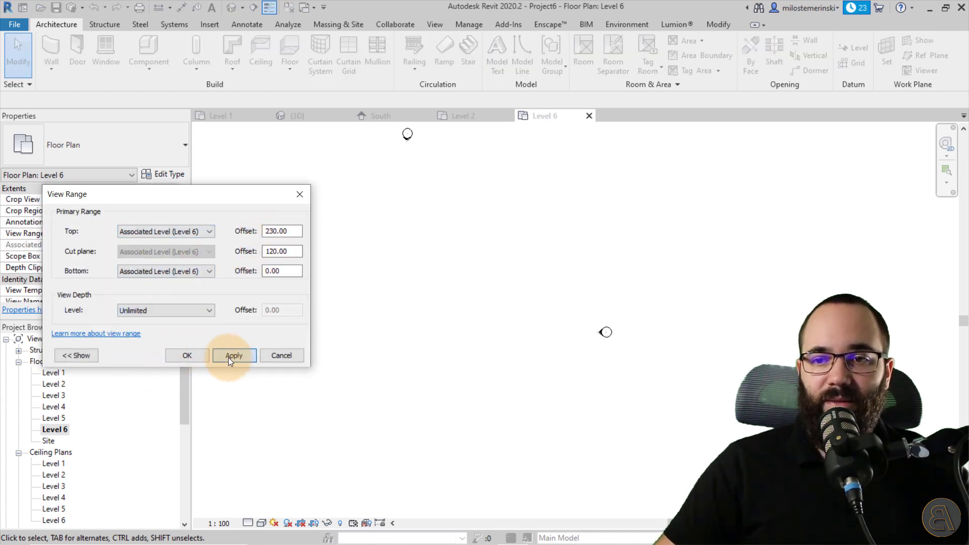
left_click(188, 355)
scroll(414, 329, "up", 1)
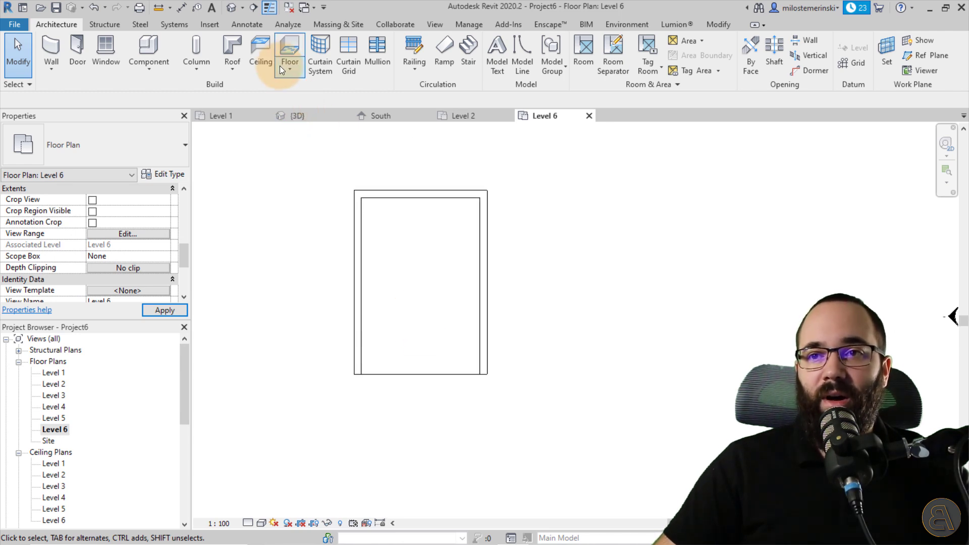
Sketch a rectangular floor strip across the bottom end, choosing not to attach walls.
left_click(278, 48)
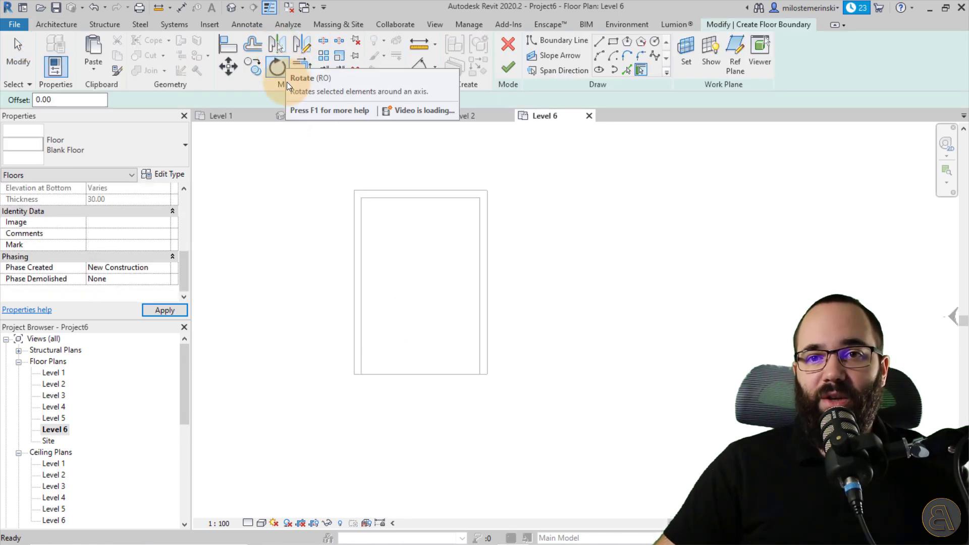
left_click(613, 41)
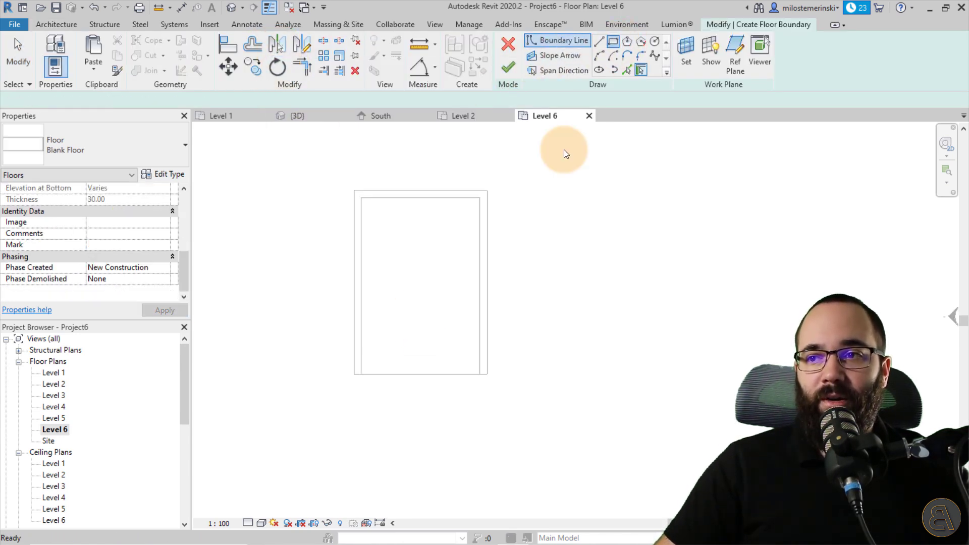
left_click(488, 374)
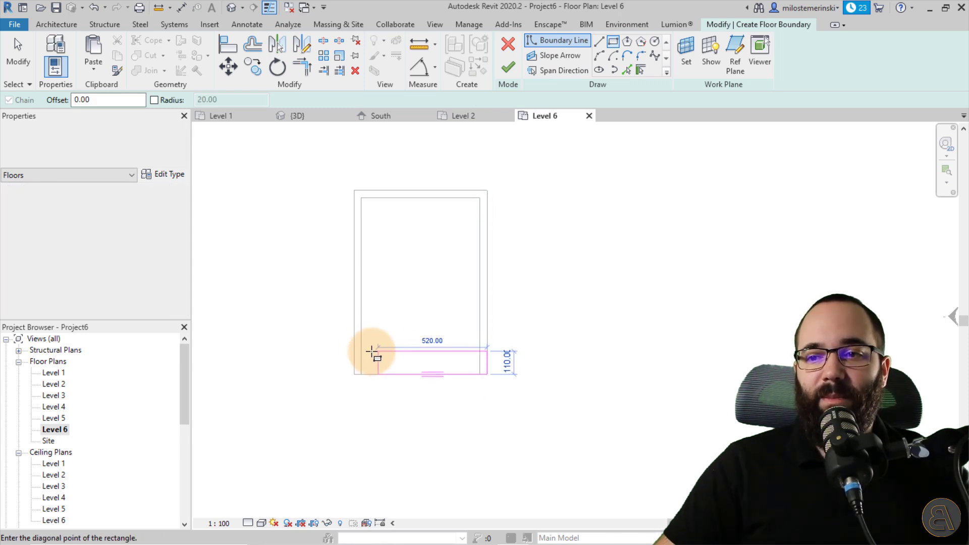
left_click(353, 326)
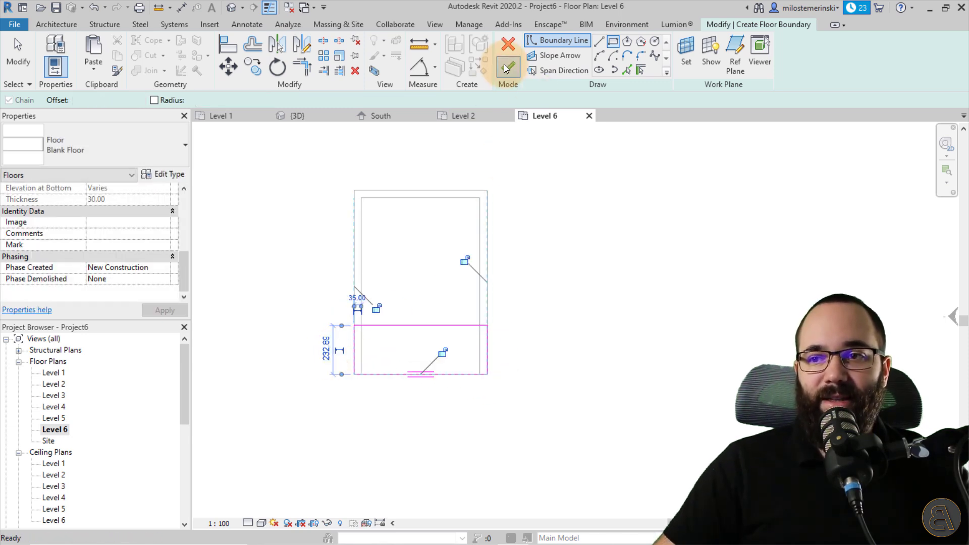
left_click(505, 66)
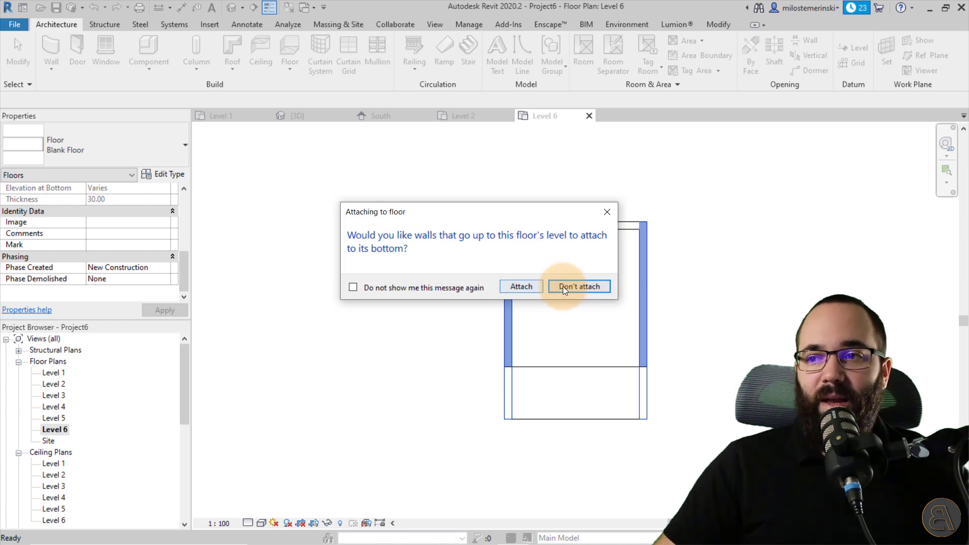
left_click(579, 287)
middle_click_drag(443, 309, 320, 274)
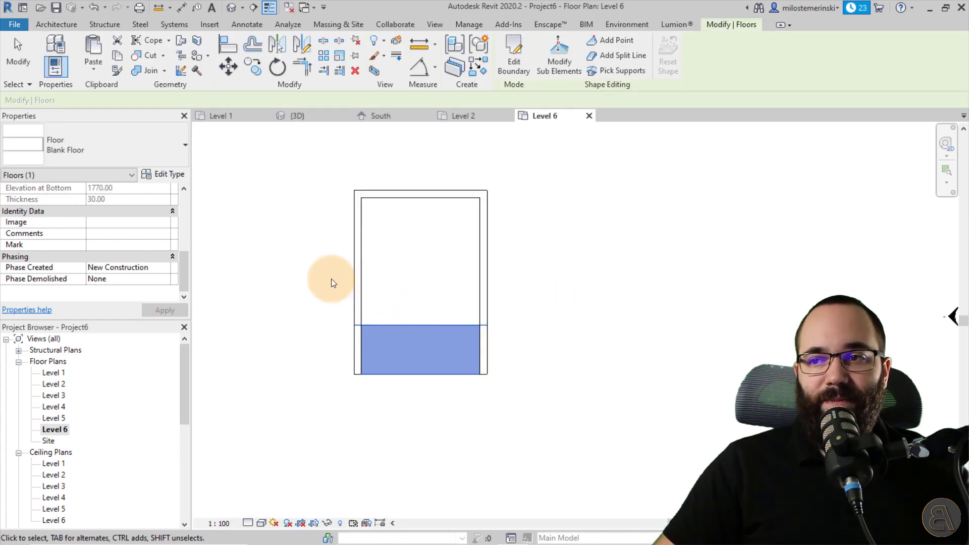
Draw a Level 1 wall across the bottom between the two side walls.
left_click(291, 150)
left_click(304, 113)
mouse_move(444, 303)
middle_mouse_down()
mouse_move(498, 378)
mouse_move(484, 448)
mouse_move(571, 470)
mouse_move(541, 405)
mouse_move(528, 448)
mouse_move(575, 464)
mouse_move(569, 416)
mouse_move(572, 437)
mouse_move(565, 432)
middle_mouse_up()
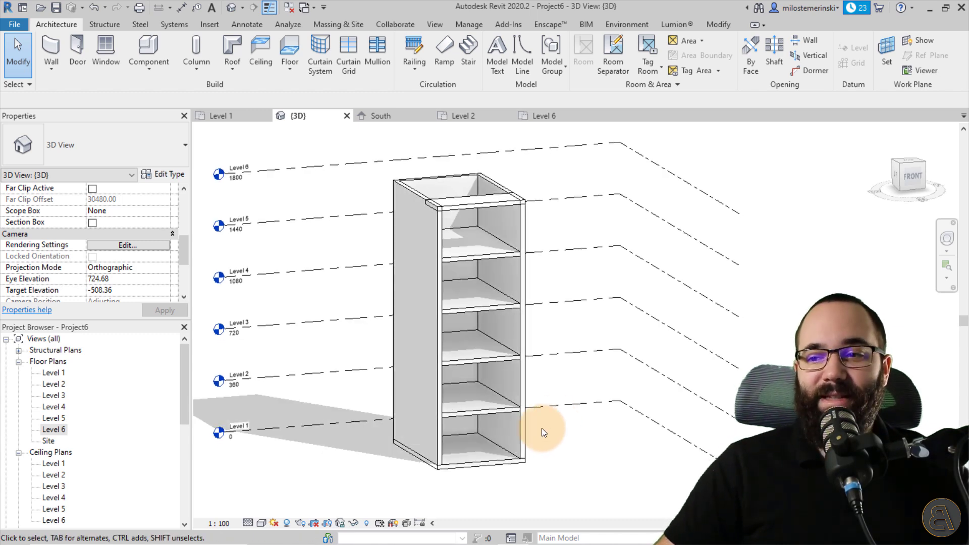
left_click(235, 119)
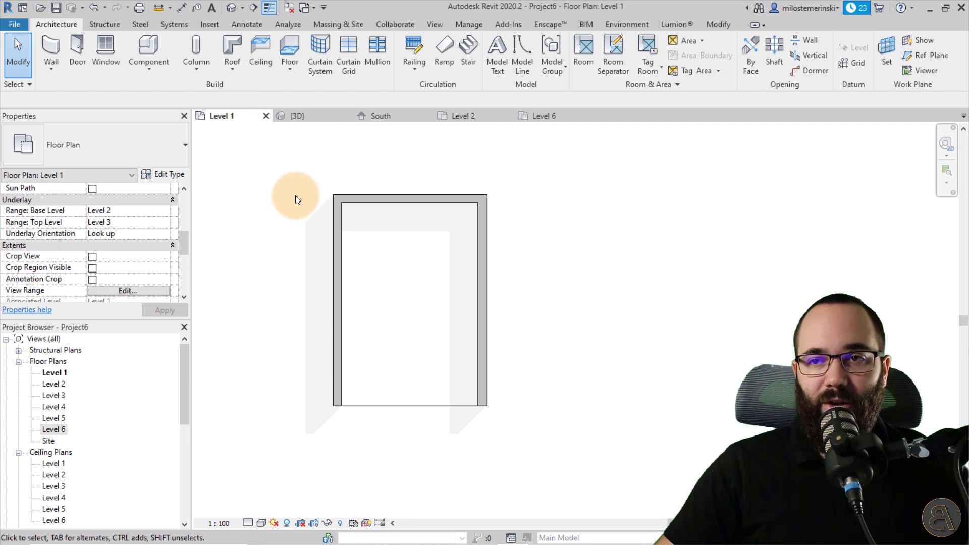
scroll(404, 390, "up", 3)
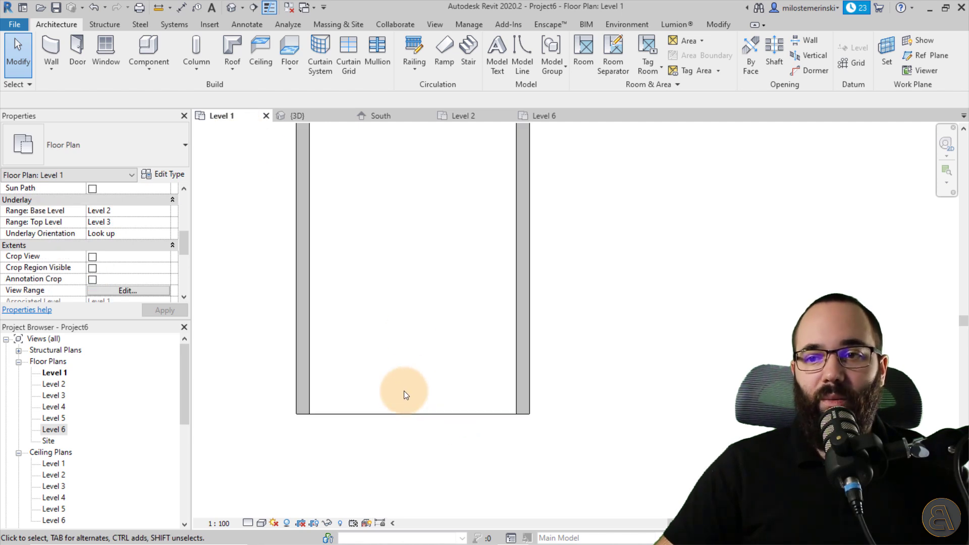
left_click(50, 41)
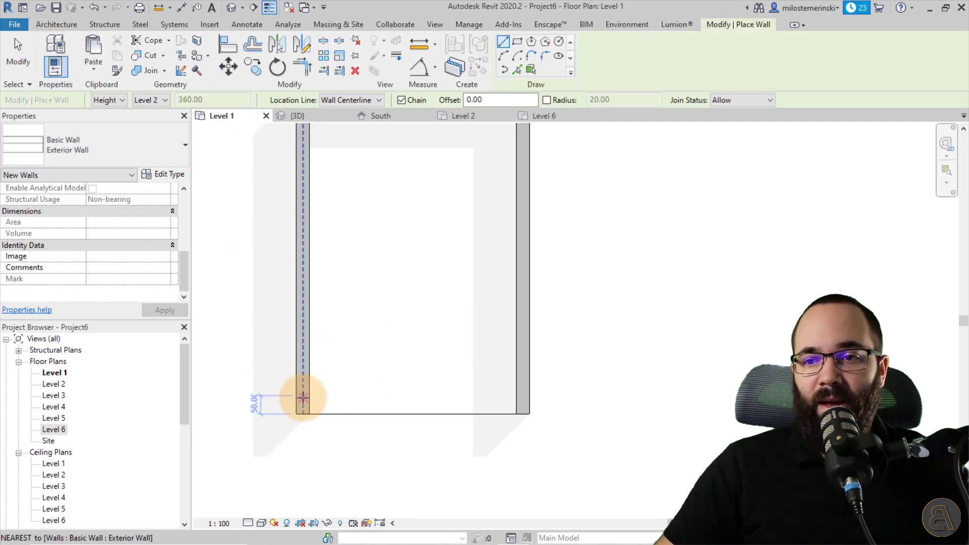
left_click(303, 398)
left_click(521, 395)
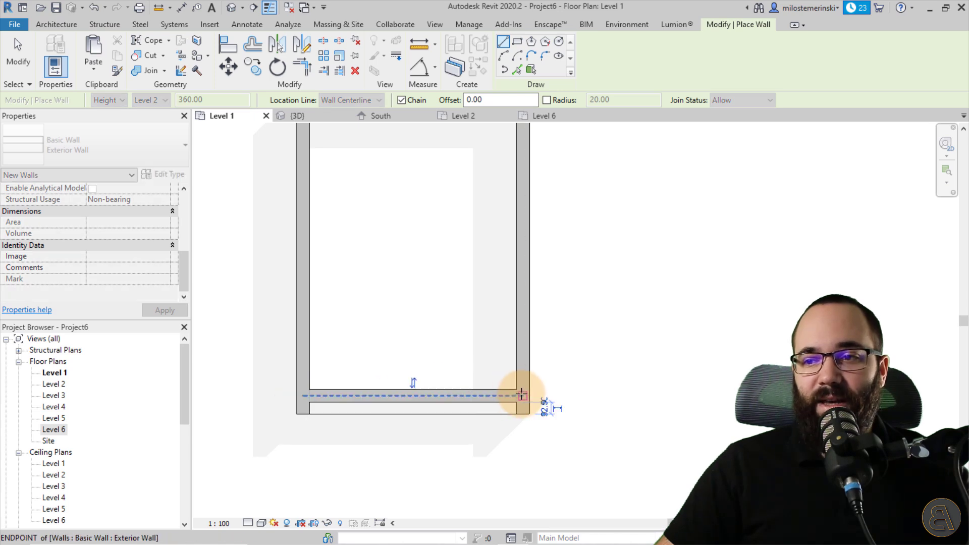
key("Escape")
key("Escape")
Drag the new wall's top down below the slab above and inspect it in 3D.
left_click(366, 401)
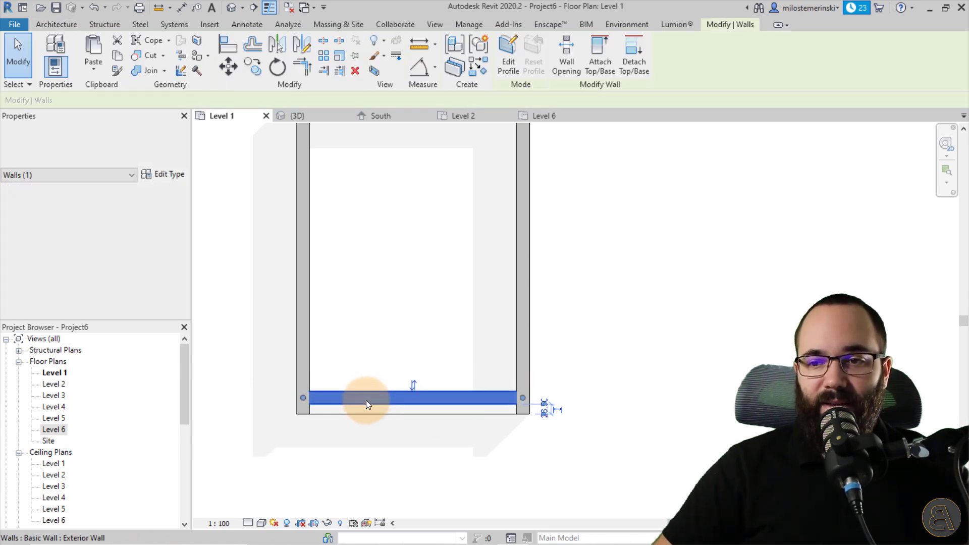
left_click(300, 115)
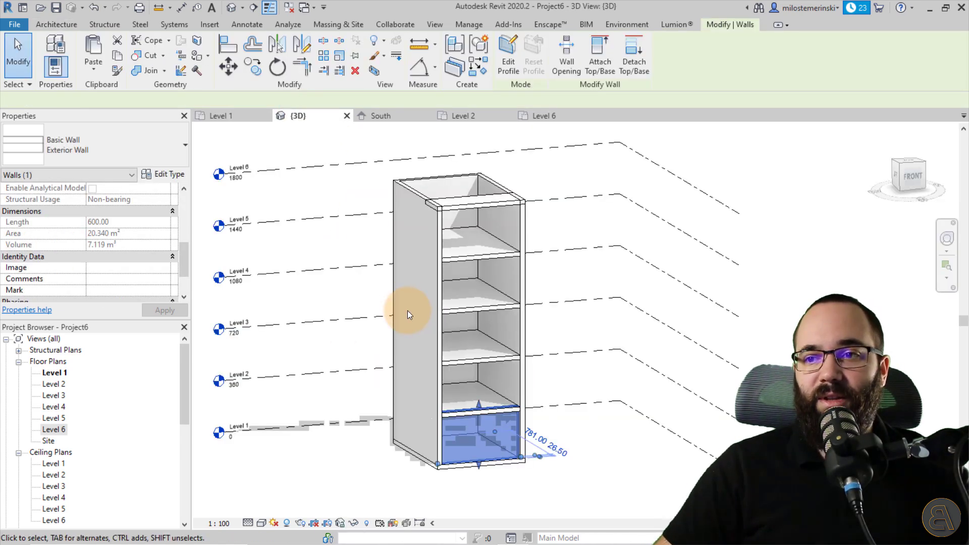
scroll(514, 440, "up", 3)
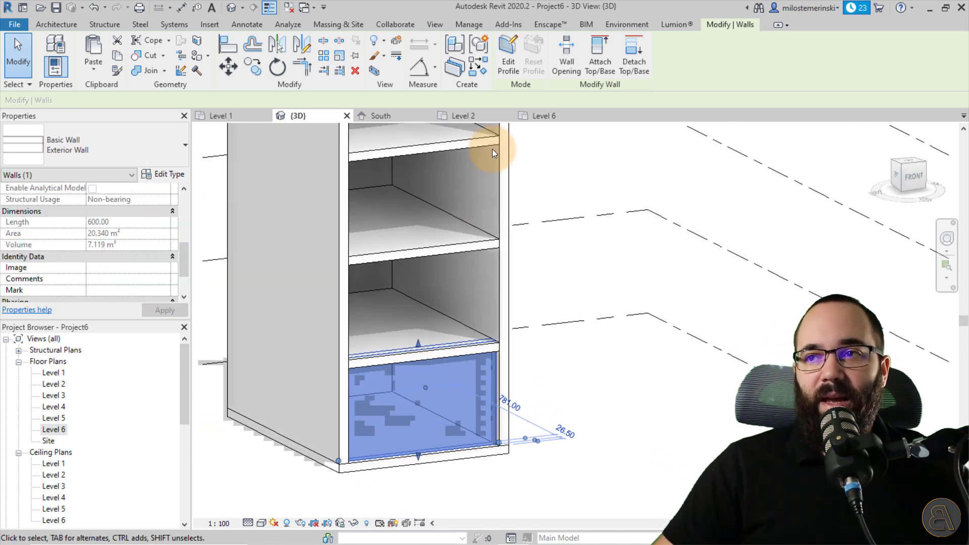
left_click_drag(418, 343, 416, 357)
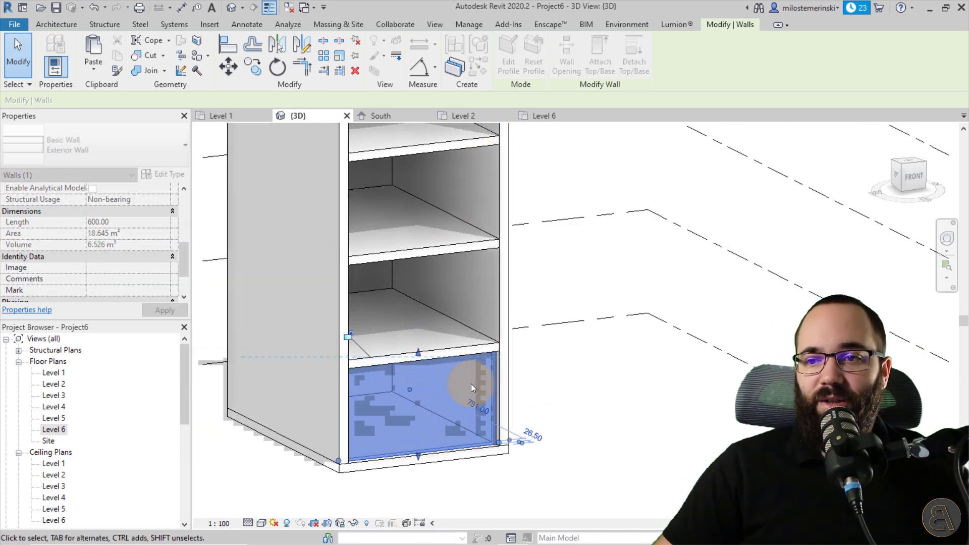
left_click(585, 393)
middle_click_drag(585, 393, 474, 361, "shift")
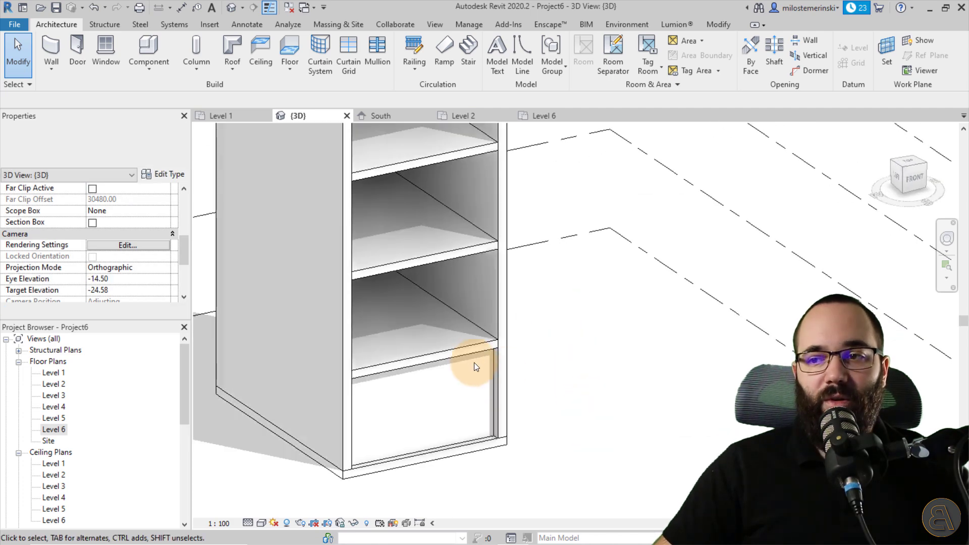
middle_click_drag(544, 389, 548, 402, "shift")
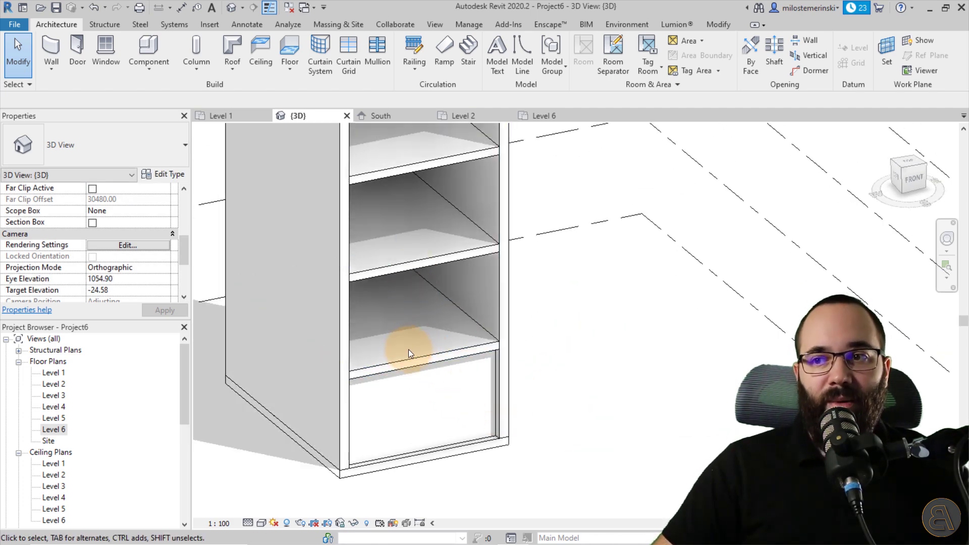
middle_click_drag(410, 350, 395, 369, "shift")
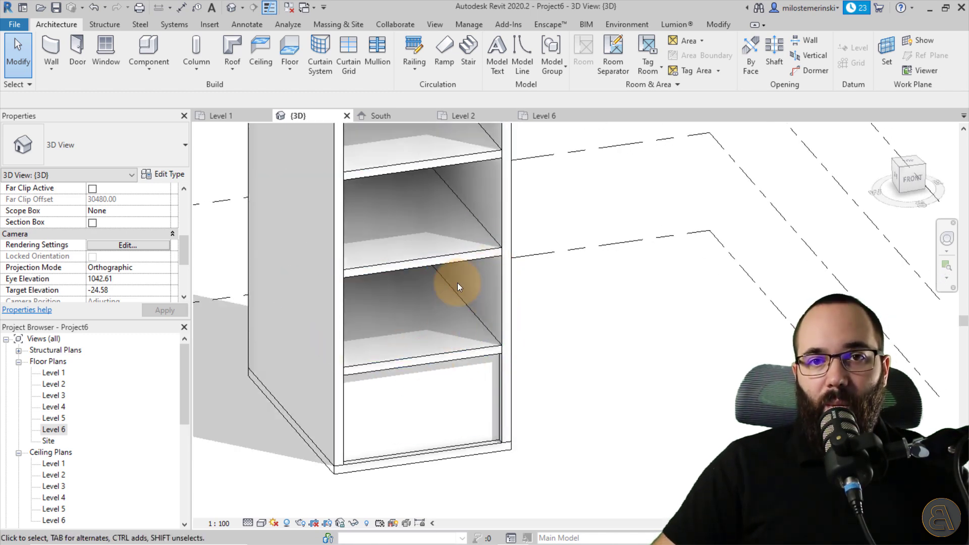
middle_click_drag(447, 286, 419, 321)
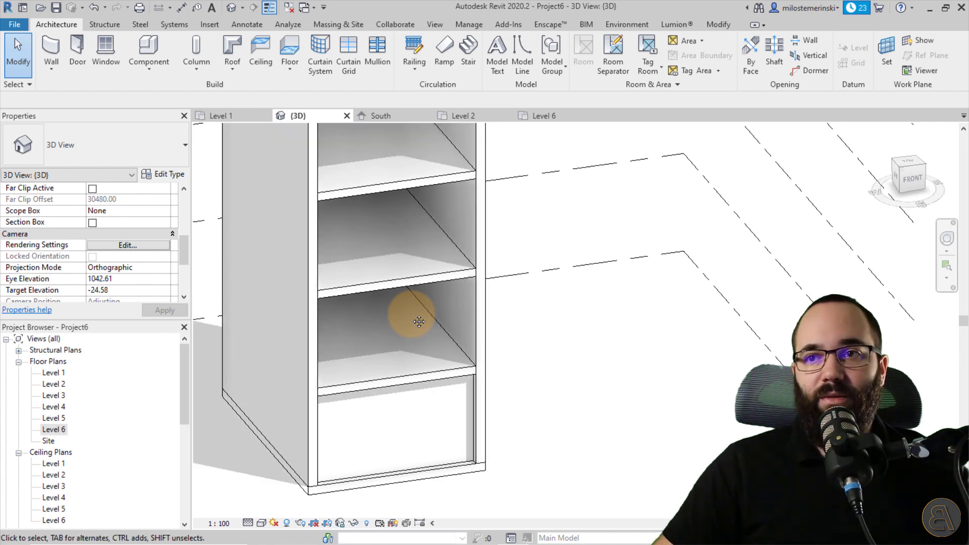
On the Level 2 plan, draw a short wall (WA) along the bottom edge.
left_click(467, 118)
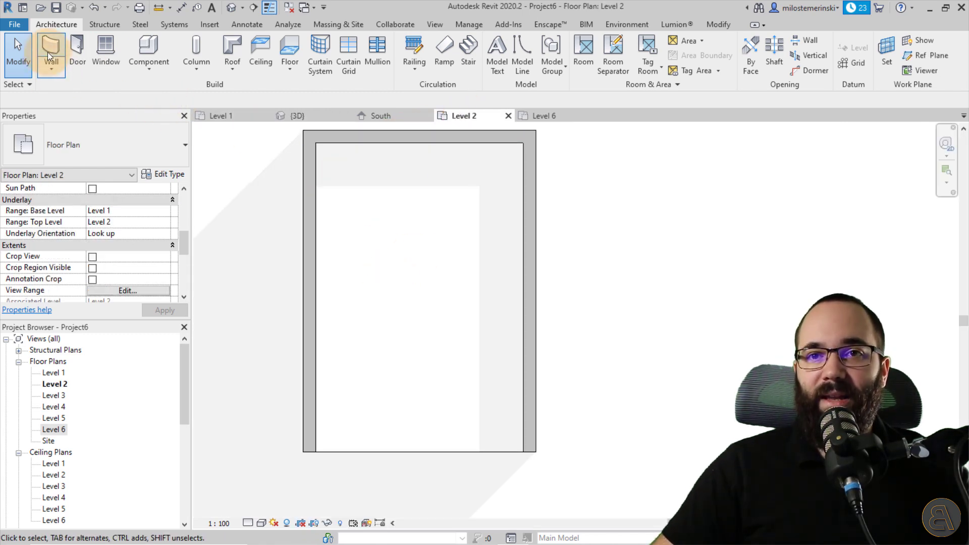
key("w")
key("a")
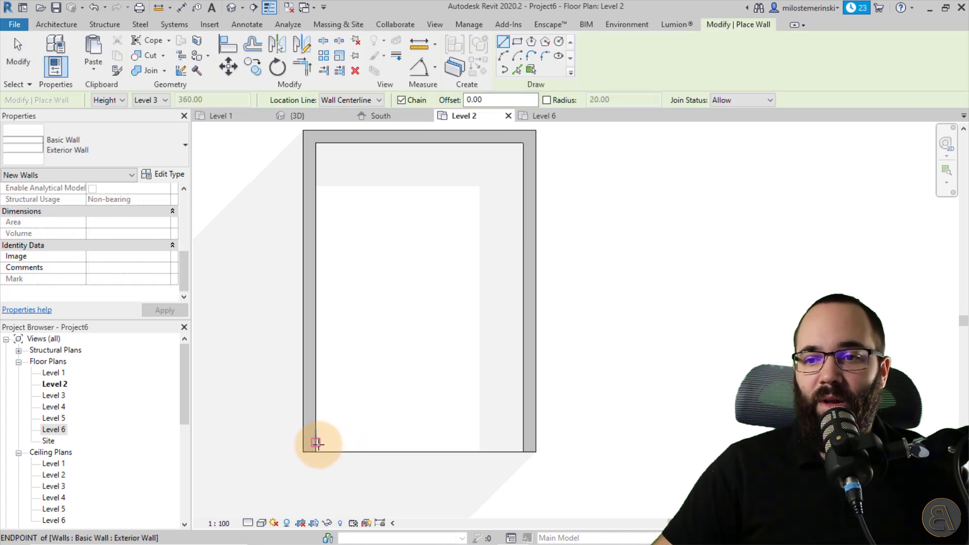
left_click(374, 444)
left_click(477, 443)
key("Escape")
key("Escape")
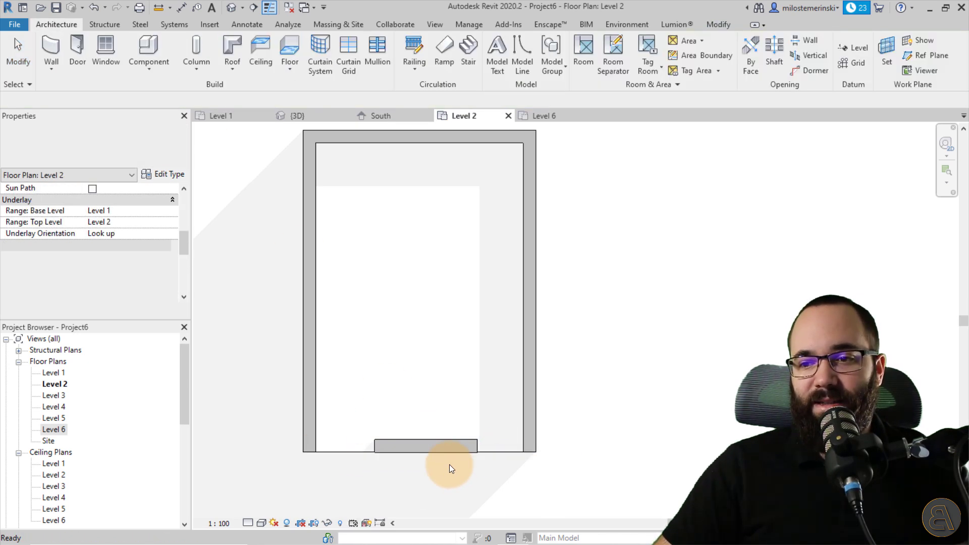
scroll(450, 463, "up", 4)
middle_click_drag(392, 450, 358, 409)
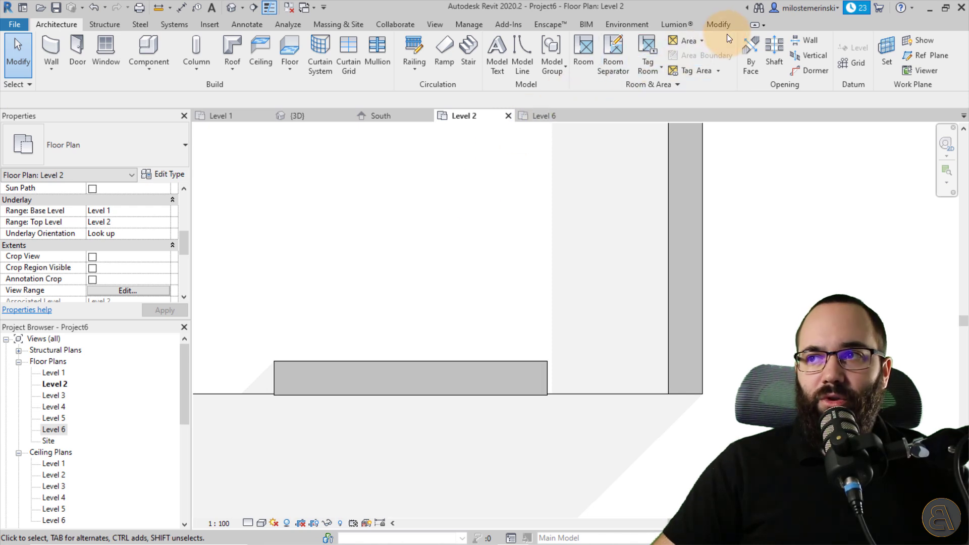
Align the floor slab edge flush with the new wall's face.
left_click(720, 25)
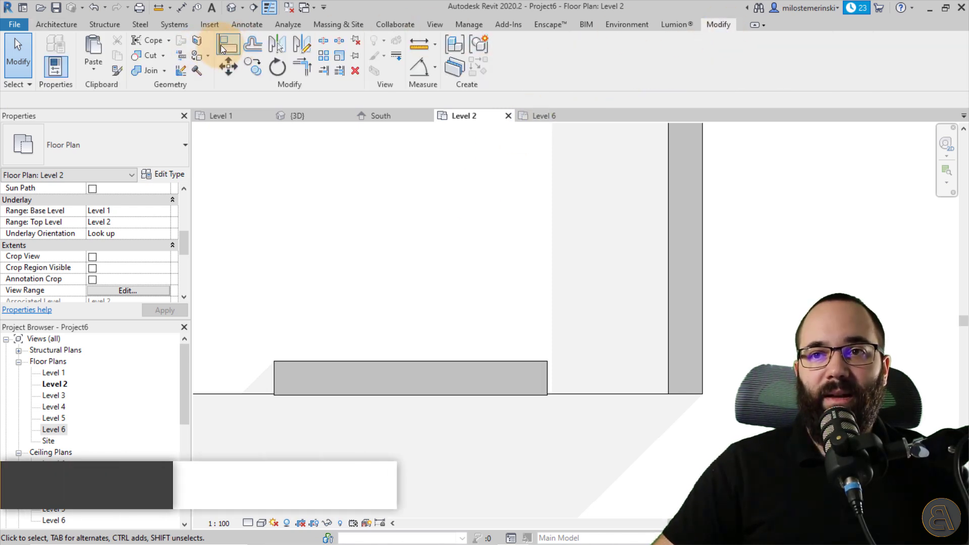
left_click(228, 44)
left_click(235, 395)
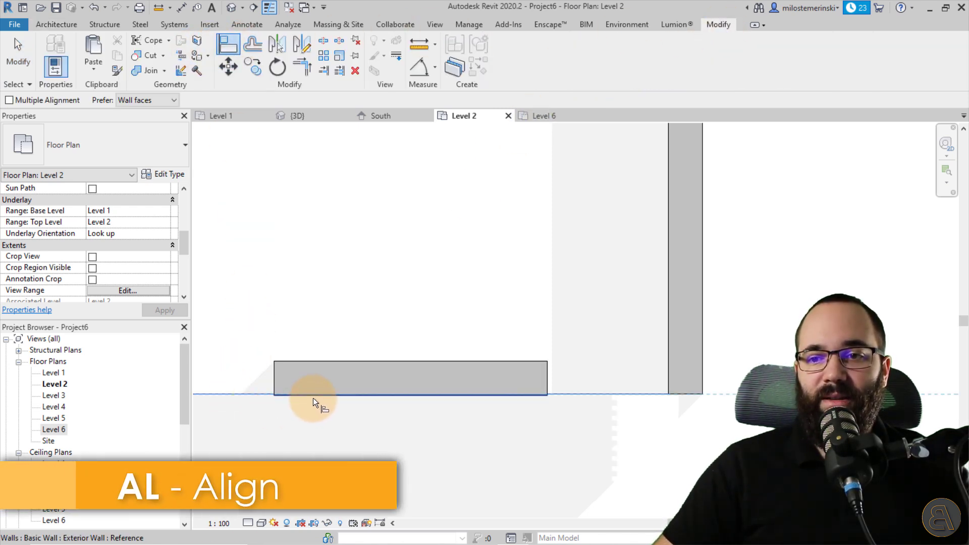
left_click(313, 396)
scroll(447, 388, "down", 3)
scroll(443, 419, "down", 1)
key("Escape")
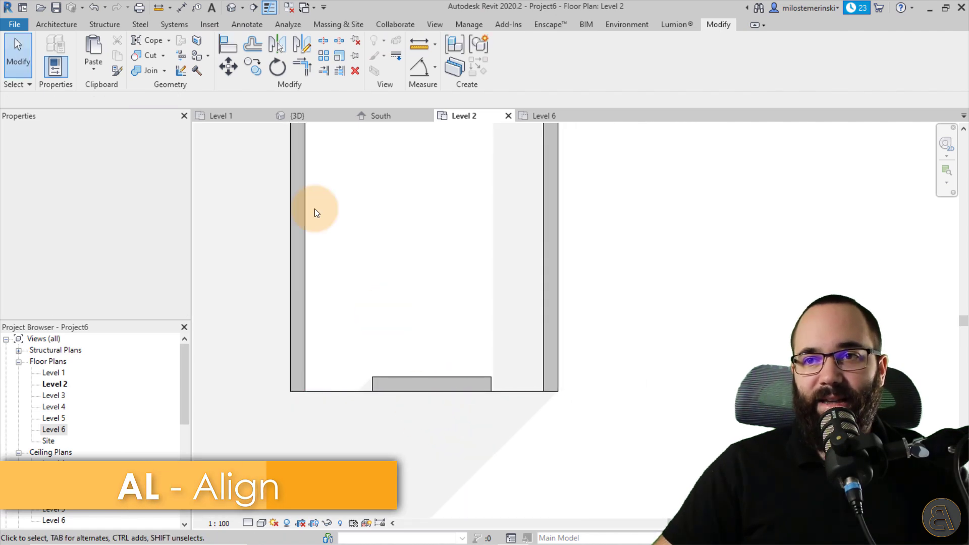
Select the front wall in 3D, enter Edit Profile, and move to the South elevation.
left_click(295, 115)
middle_click_drag(418, 282, 431, 295, "shift")
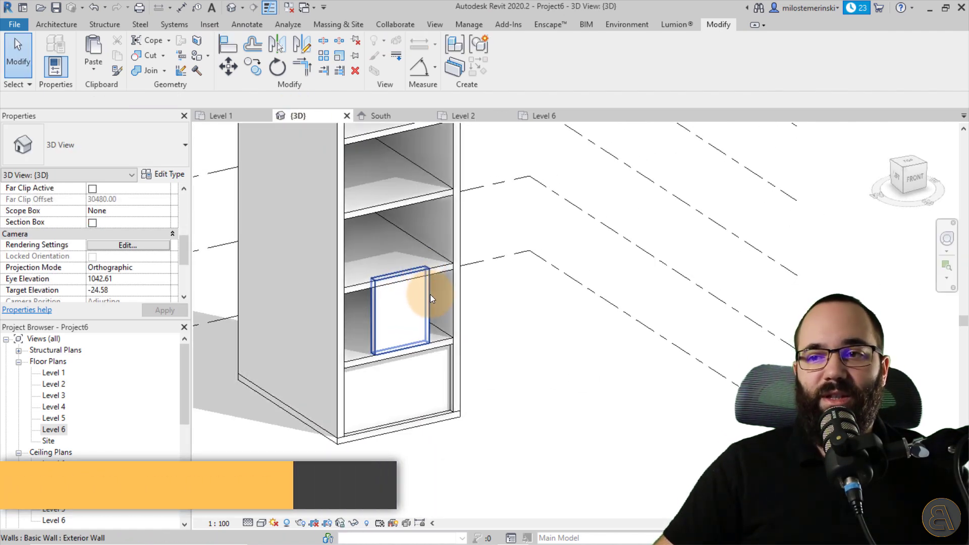
left_click(423, 303)
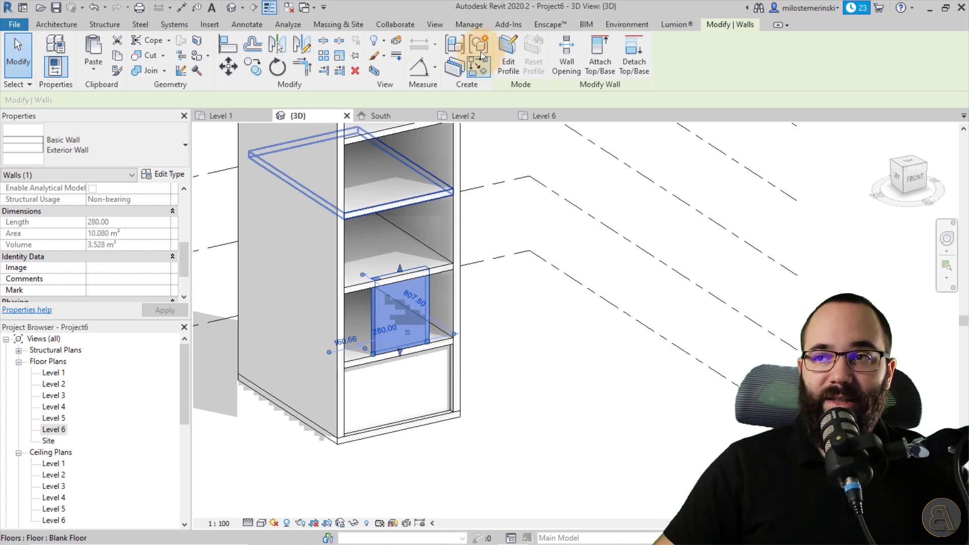
left_click(503, 65)
middle_click_drag(526, 240, 380, 241, "shift")
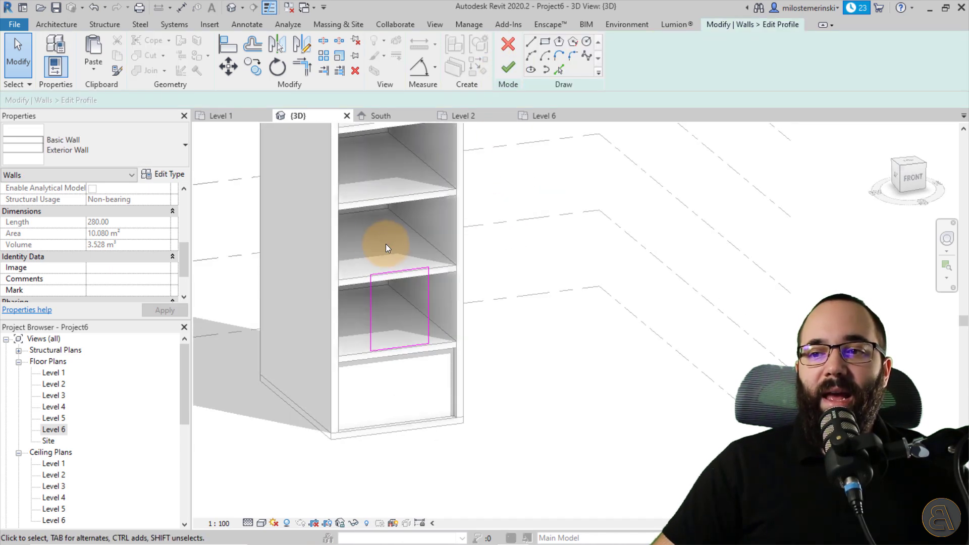
left_click_drag(336, 146, 490, 413)
left_click(489, 412)
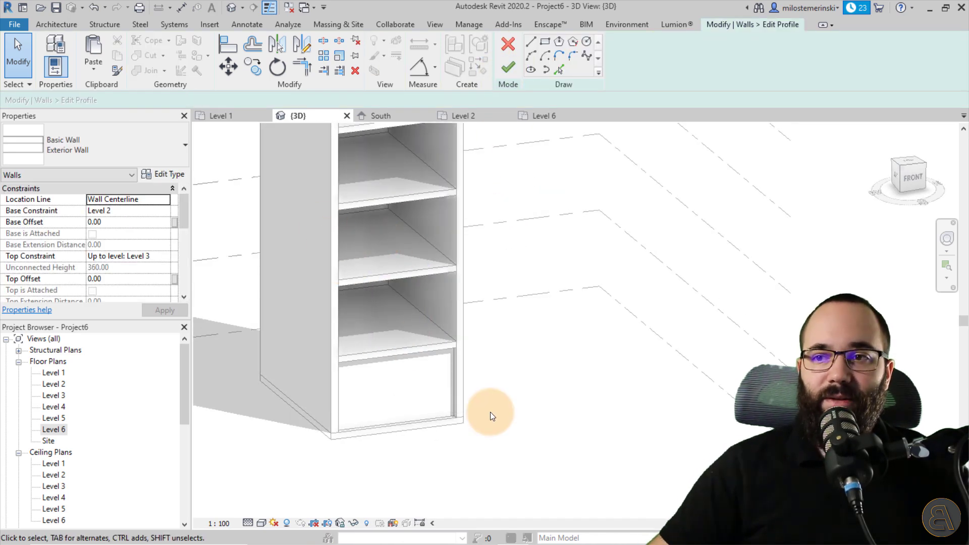
scroll(491, 373, "down", 2)
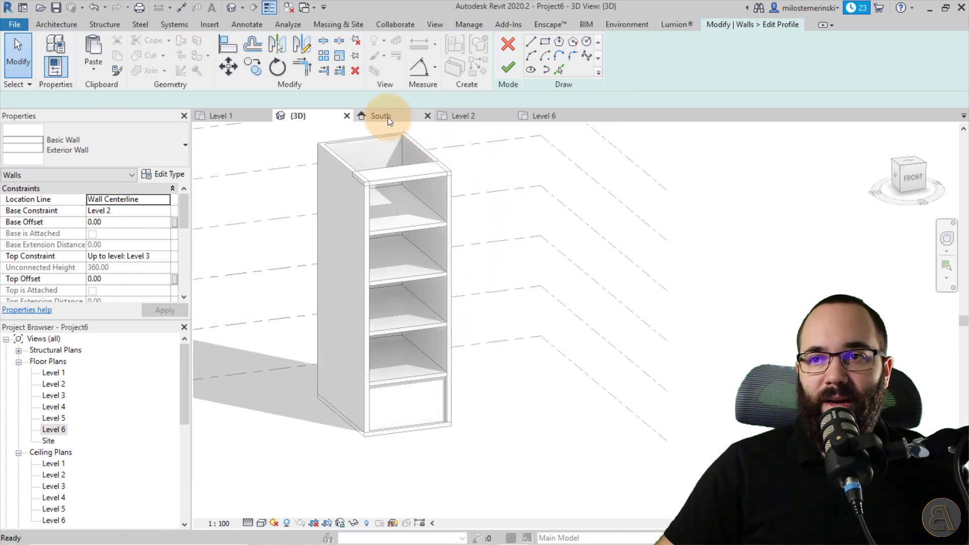
left_click(388, 117)
scroll(406, 372, "up", 2)
scroll(405, 372, "up", 1)
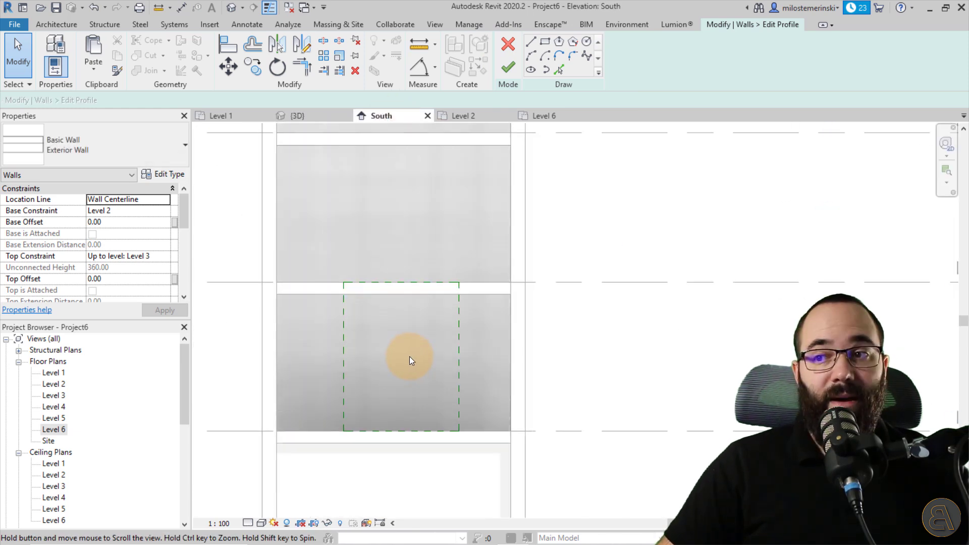
mouse_move(404, 376)
middle_mouse_down()
mouse_move(373, 335)
mouse_move(413, 357)
middle_mouse_up()
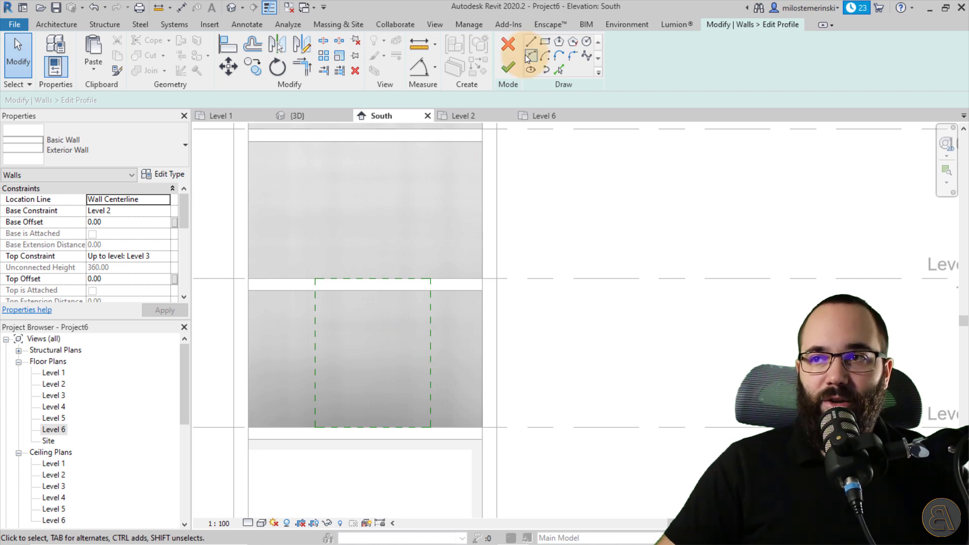
Sketch the first angled triangle on the lowest storey of the wall profile.
left_click(531, 48)
left_click(482, 290)
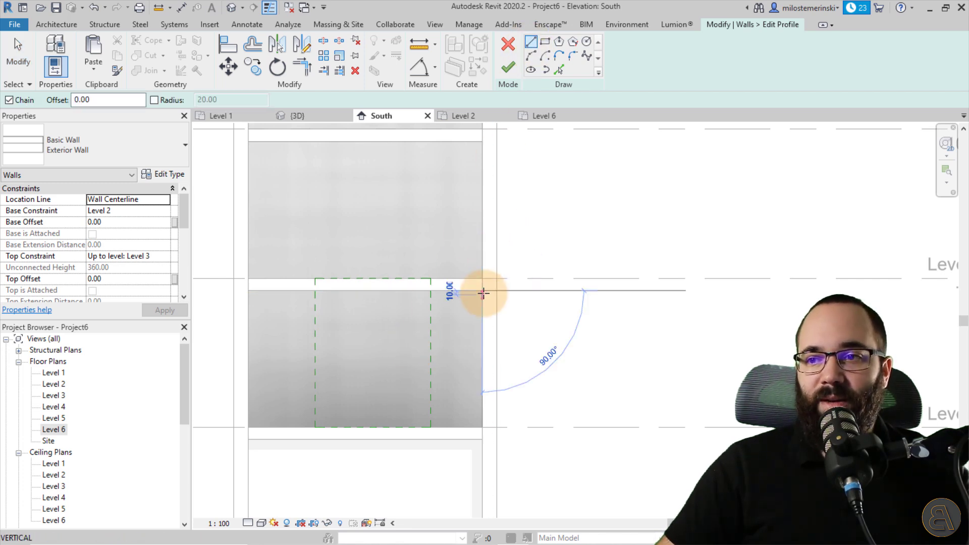
left_click(482, 427)
key("Escape")
left_click(482, 290)
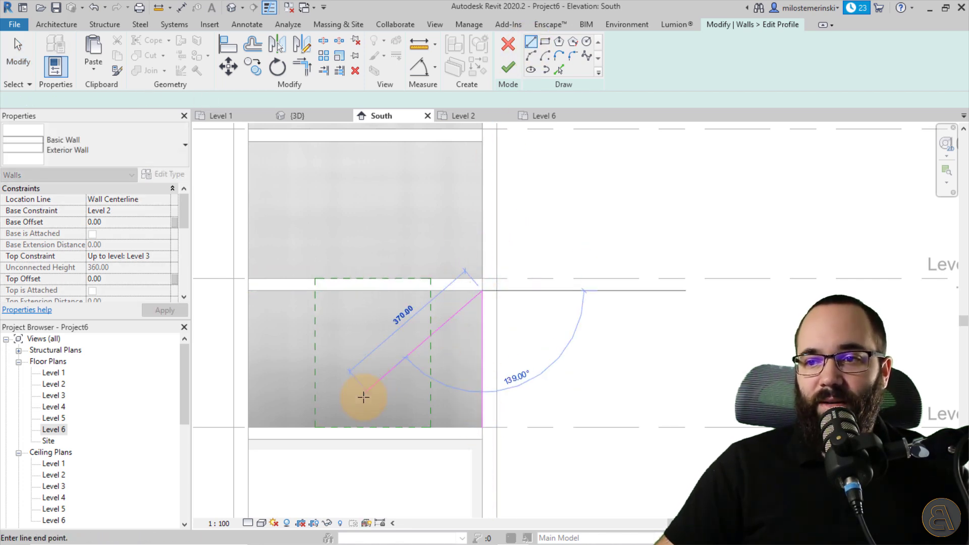
left_click(346, 428)
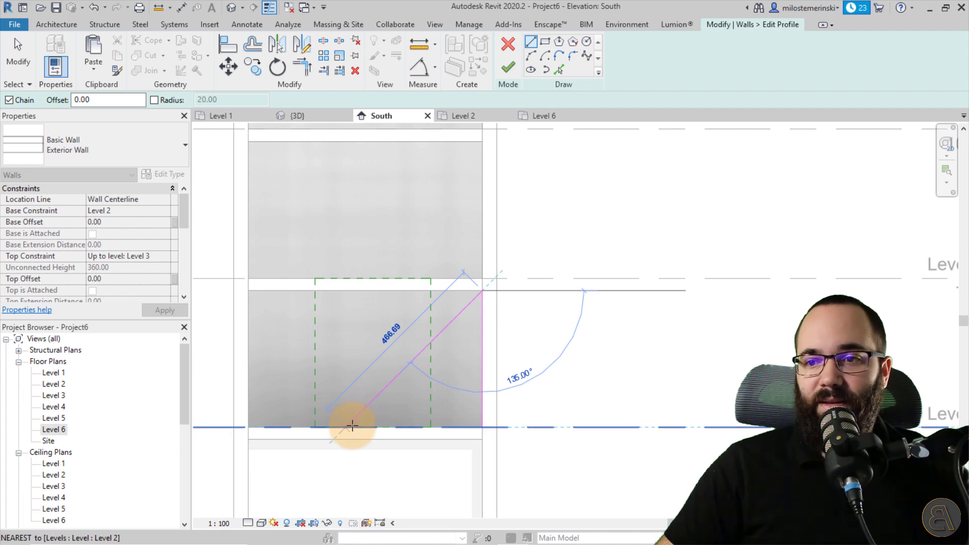
left_click(482, 428)
Sketch two more alternating 45° triangles on the next two storeys, one at Level 3.
middle_click_drag(353, 296, 437, 394)
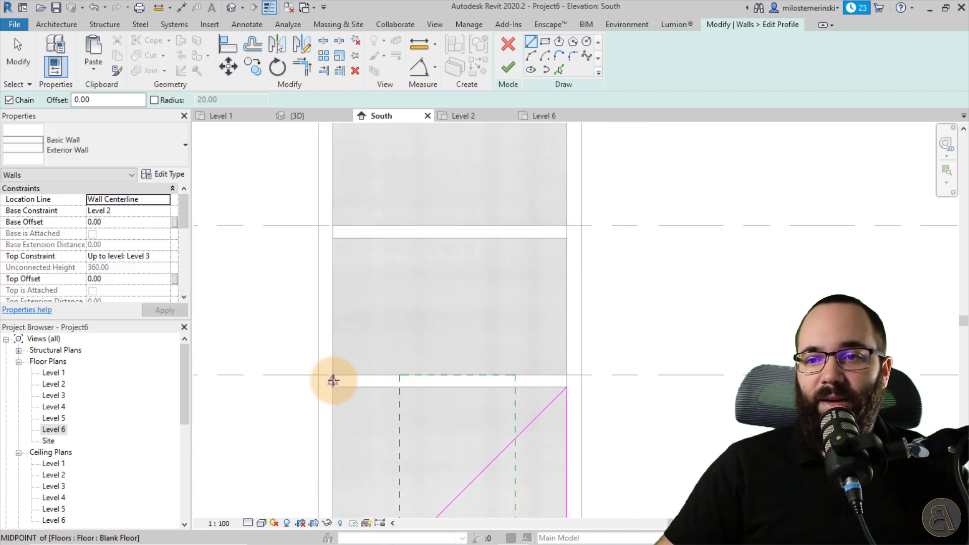
left_click(333, 375)
left_click(333, 236)
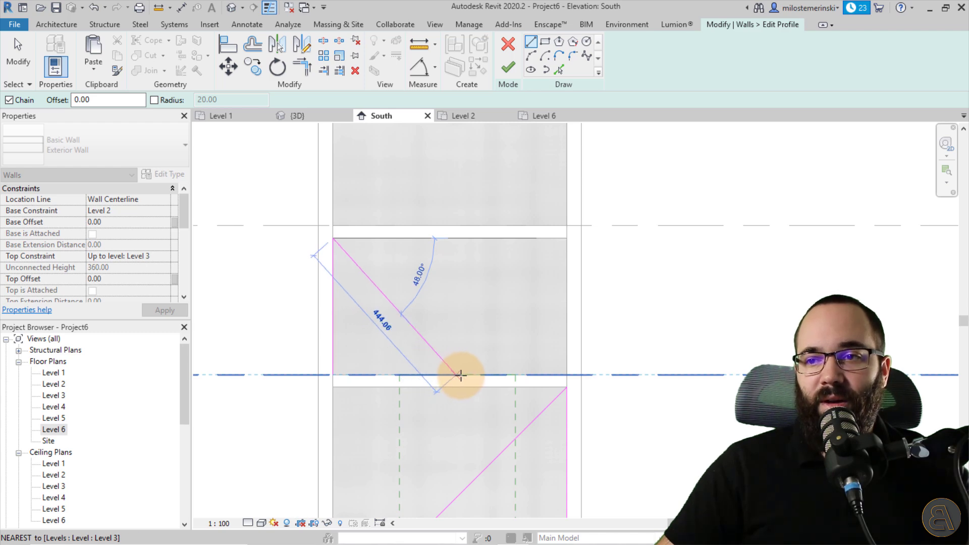
left_click(468, 376)
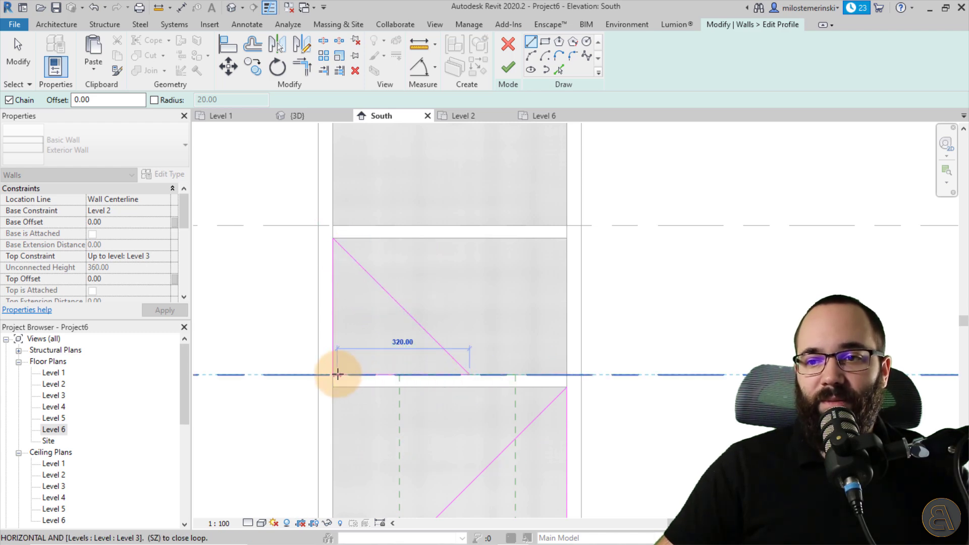
left_click(333, 374)
middle_click_drag(496, 231, 426, 340)
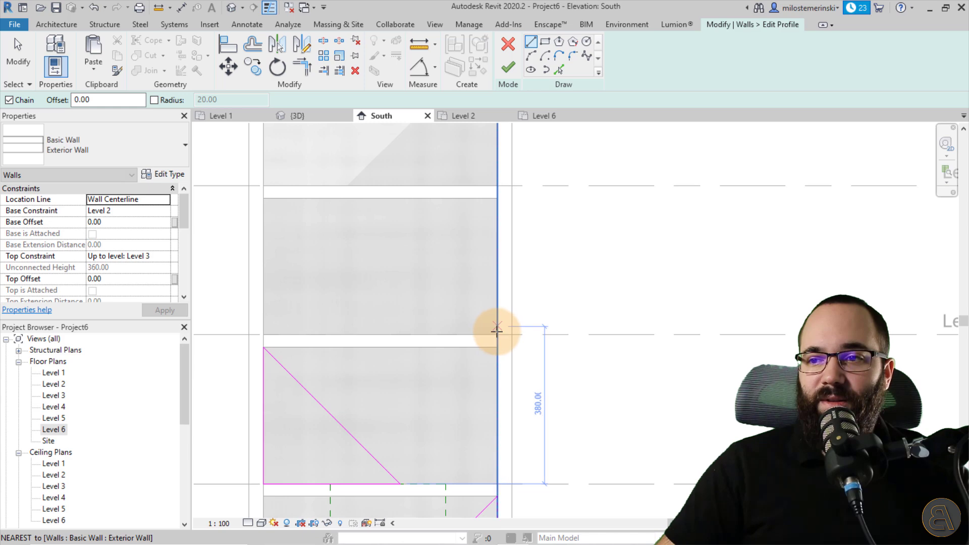
left_click(497, 335)
left_click(498, 199)
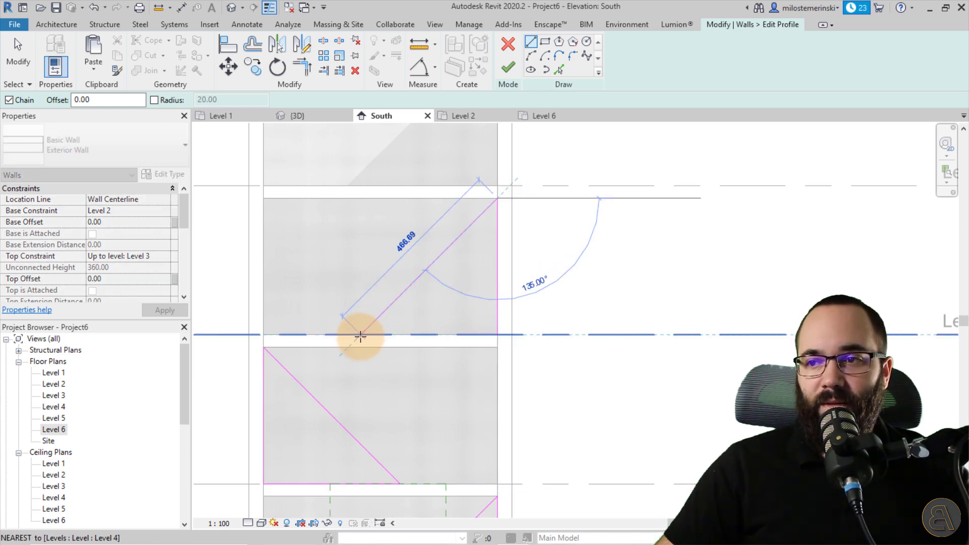
left_click(360, 337)
left_click(497, 334)
key("Escape")
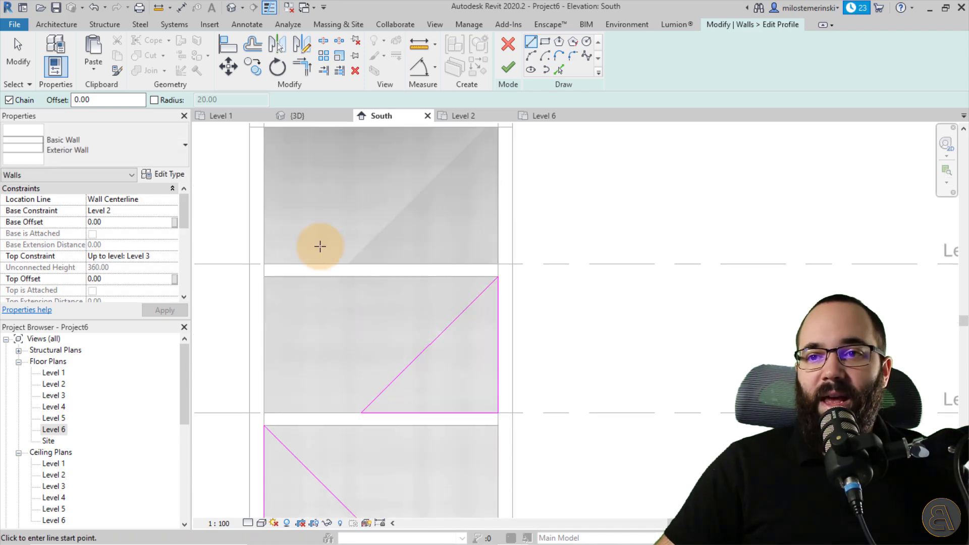
Draw a rectangular strip in the profile just below Level 6.
scroll(303, 234, "up", 2)
left_click(545, 41)
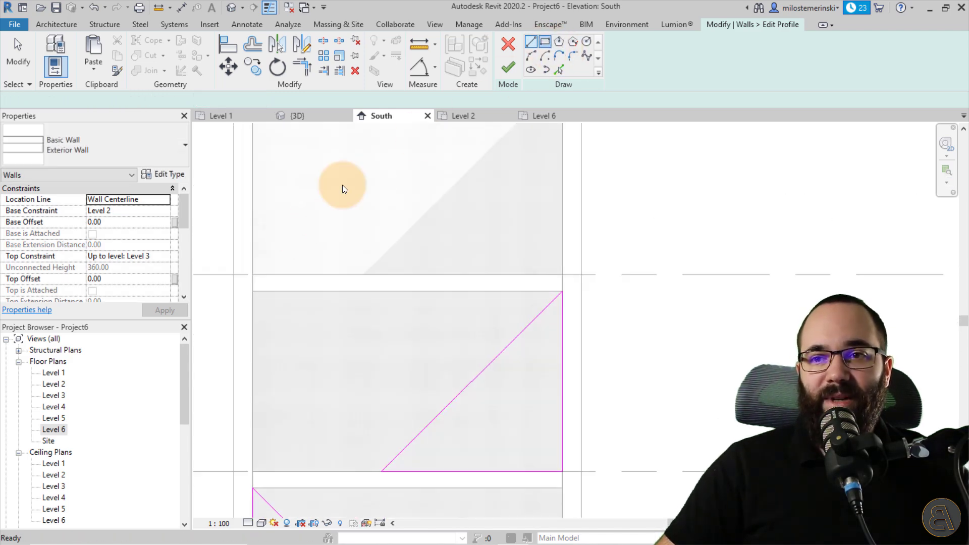
left_click(253, 275)
left_click(418, 236)
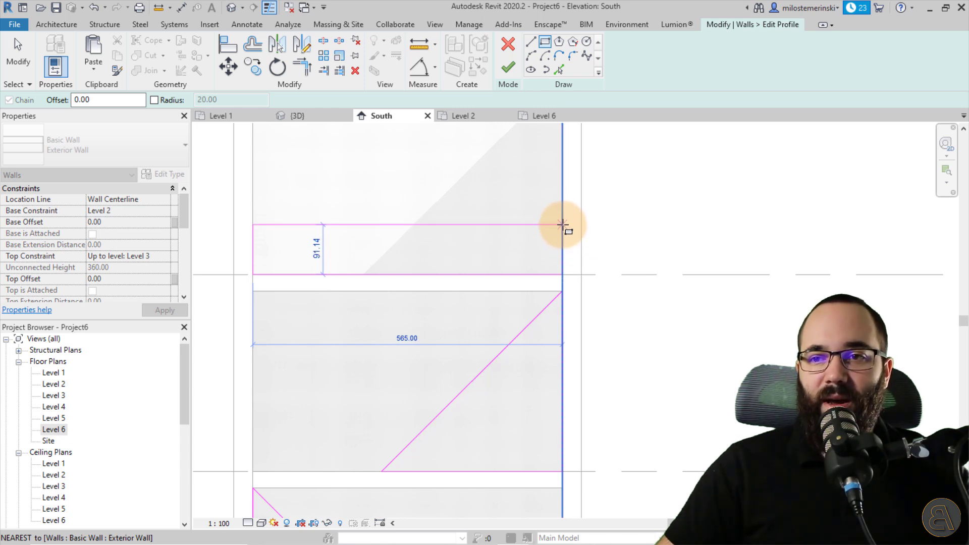
left_click(563, 225)
scroll(411, 236, "down", 2)
key("Escape")
key("Escape")
left_click(410, 230)
left_click(516, 244)
key("Escape")
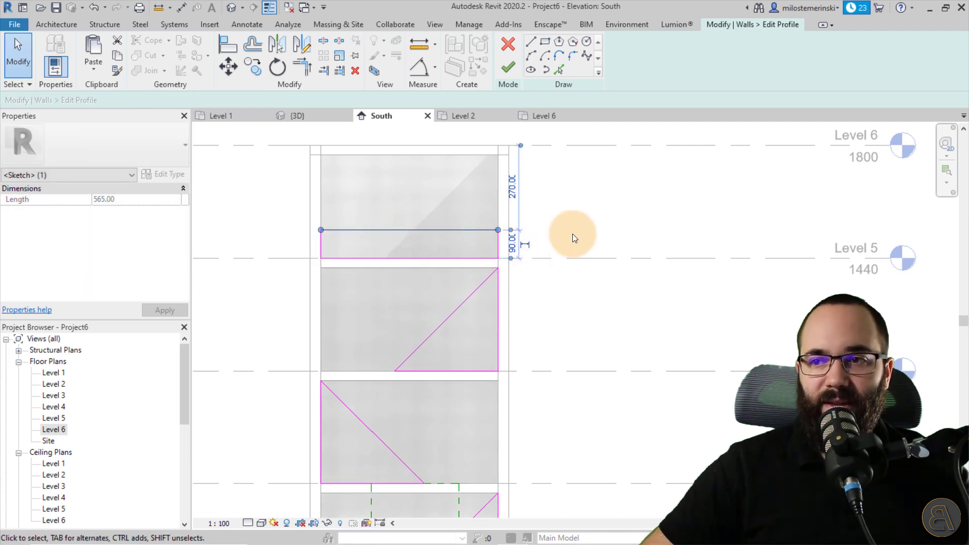
key("Escape")
scroll(325, 190, "down", 2)
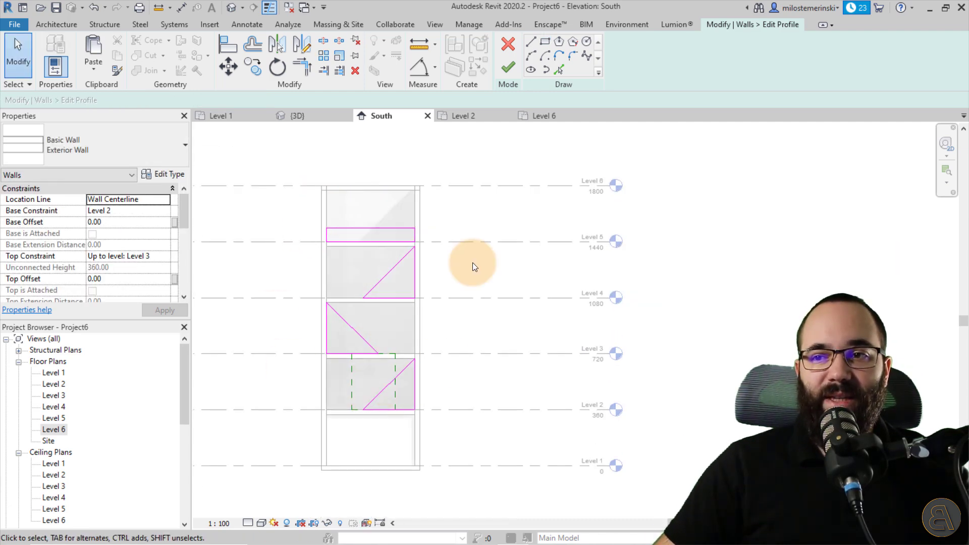
Finish the profile edit and inspect the alternating angled wall panels in the 3D view.
left_click(509, 67)
left_click(453, 335)
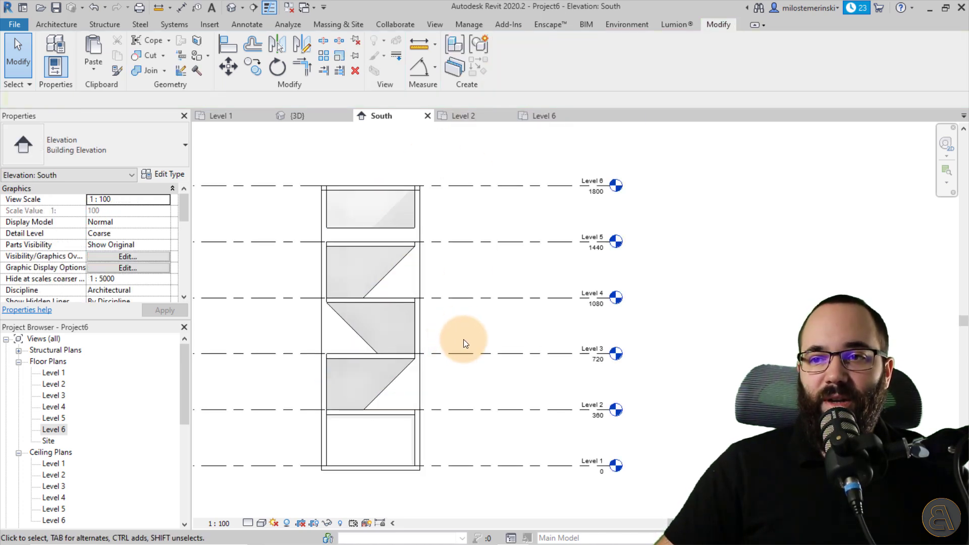
scroll(355, 260, "up", 3)
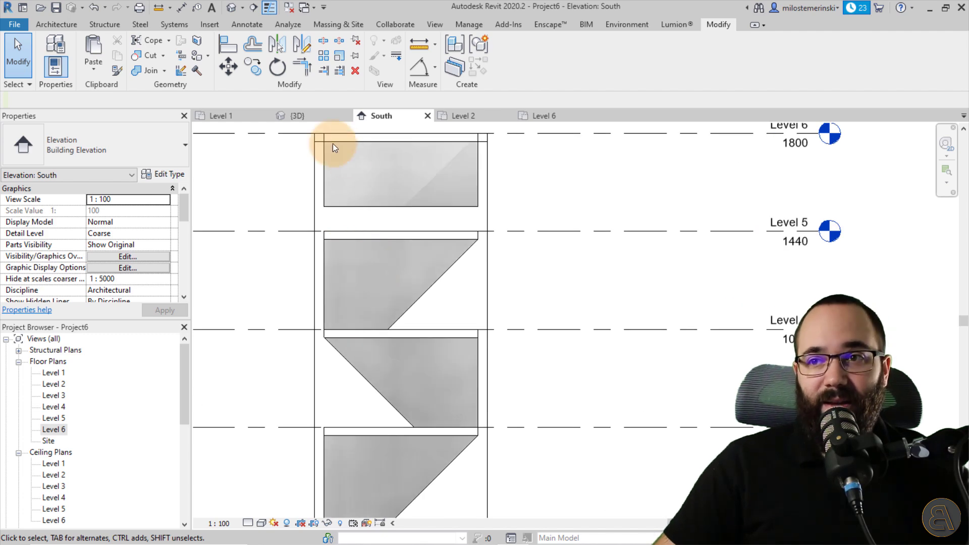
left_click(300, 116)
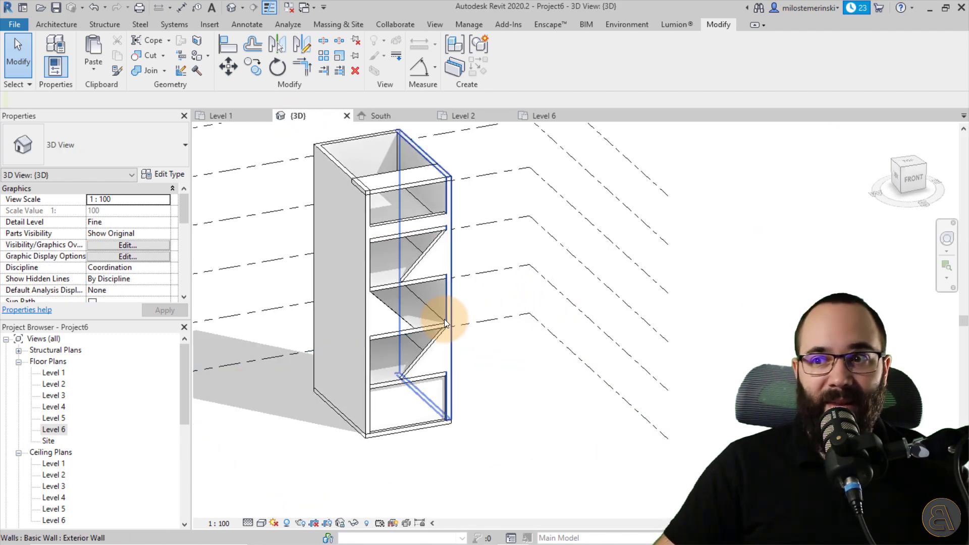
scroll(408, 314, "up", 3)
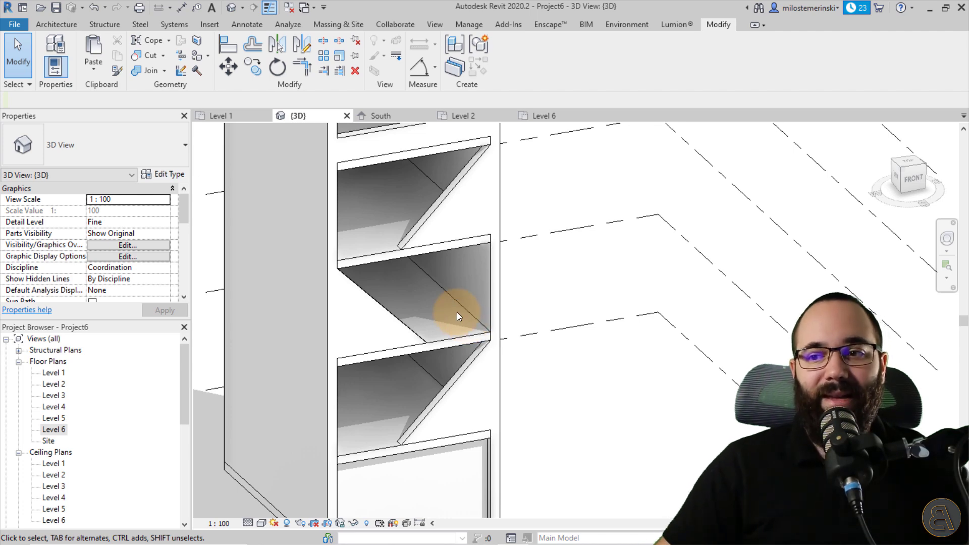
middle_click_drag(438, 335, 431, 333)
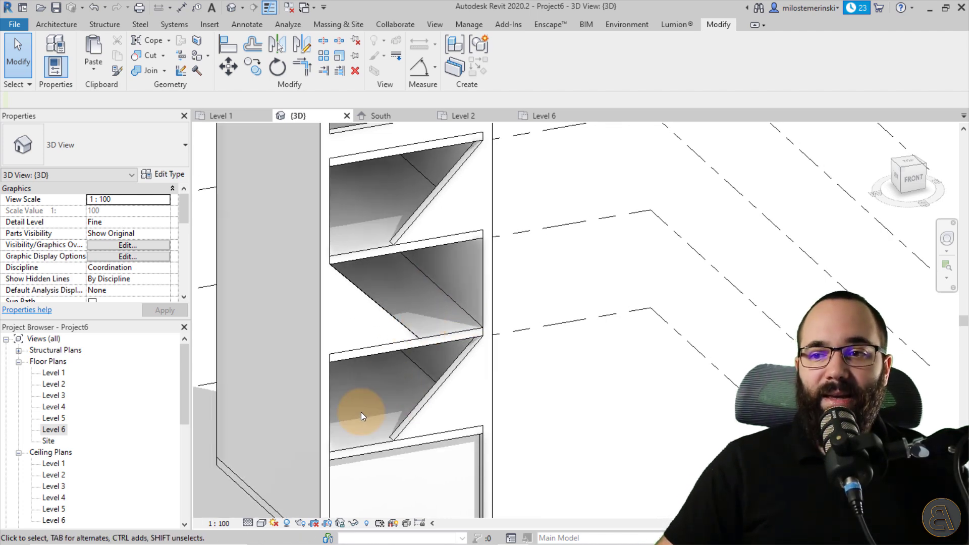
middle_click_drag(362, 412, 599, 311)
scroll(598, 311, "down", 1)
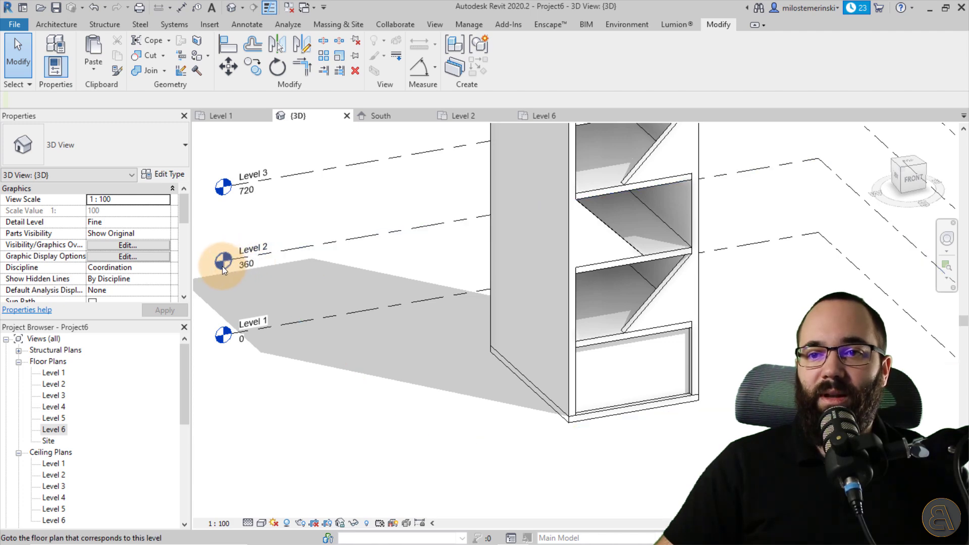
On Level 2, set up a new wall with Location Line Finish Face: Exterior.
double_click(222, 266)
mouse_move(222, 266)
middle_mouse_down()
mouse_move(346, 351)
mouse_move(273, 418)
middle_mouse_up()
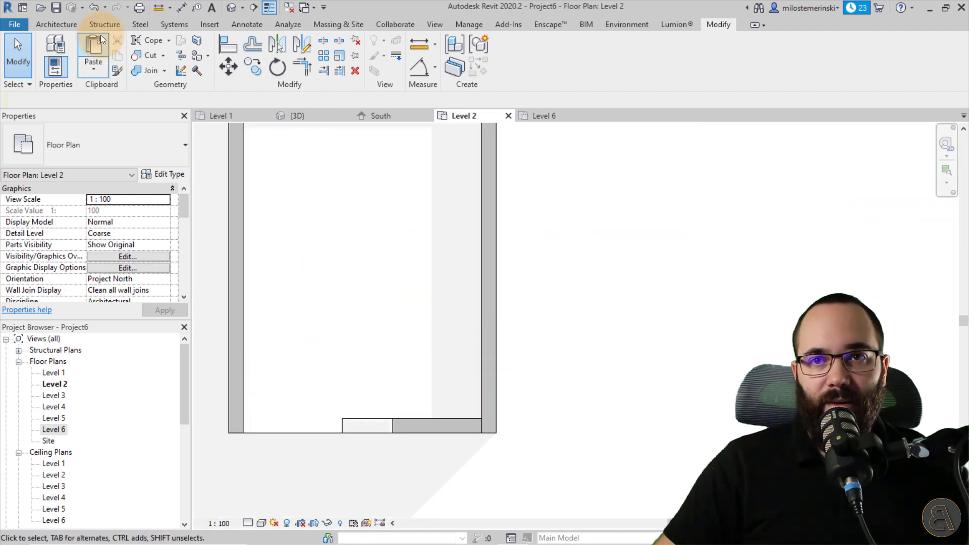
left_click(58, 26)
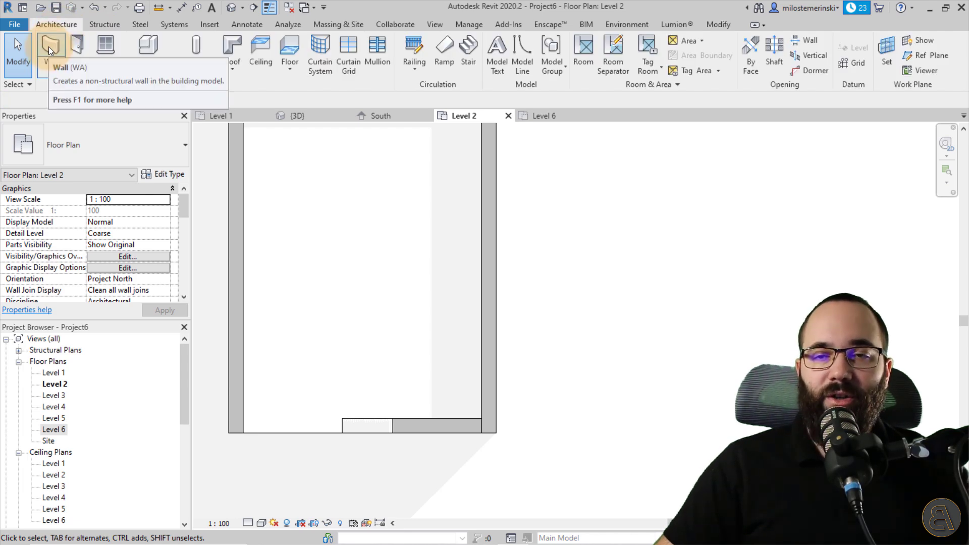
left_click(48, 47)
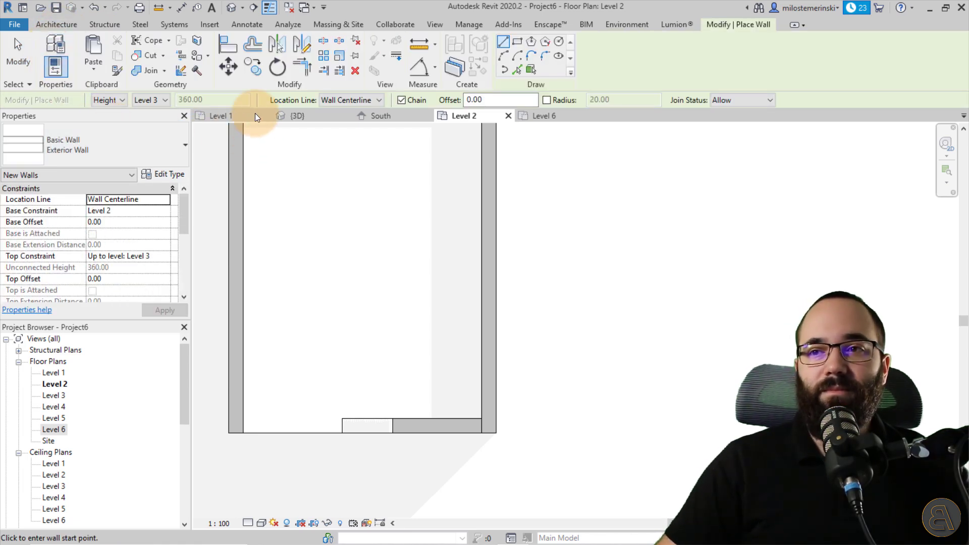
left_click(343, 100)
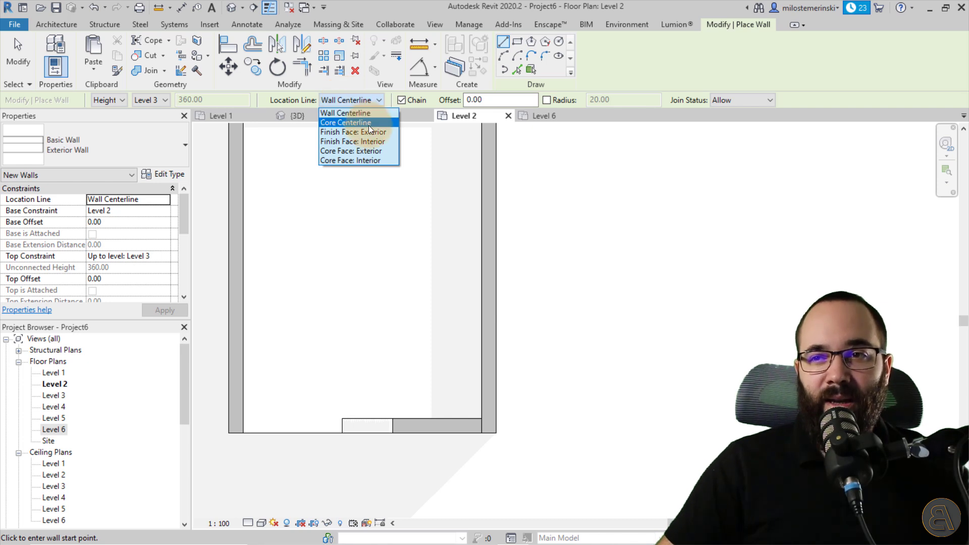
left_click(337, 134)
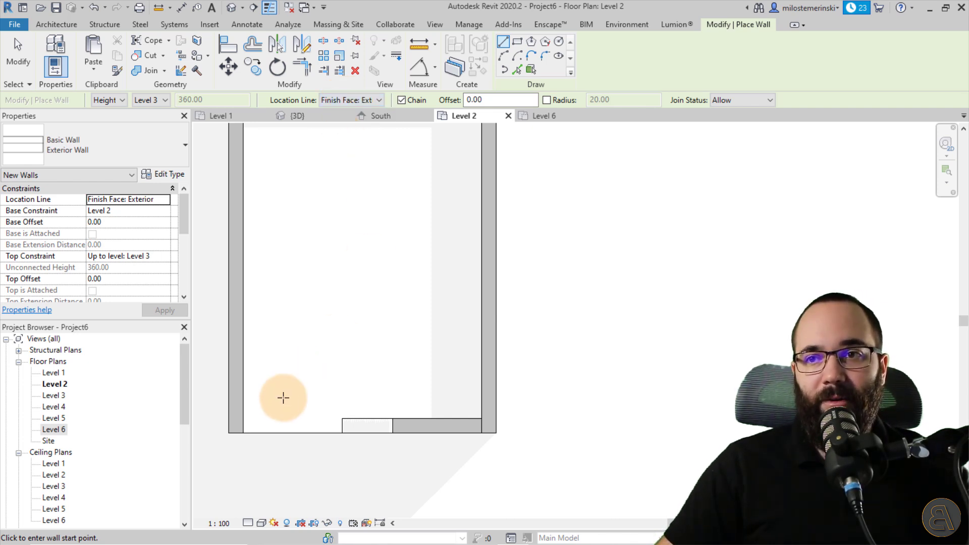
Draw a 45° wall from the lower-left corner, then horizontally to the right wall, and nudge it up.
left_click(243, 432)
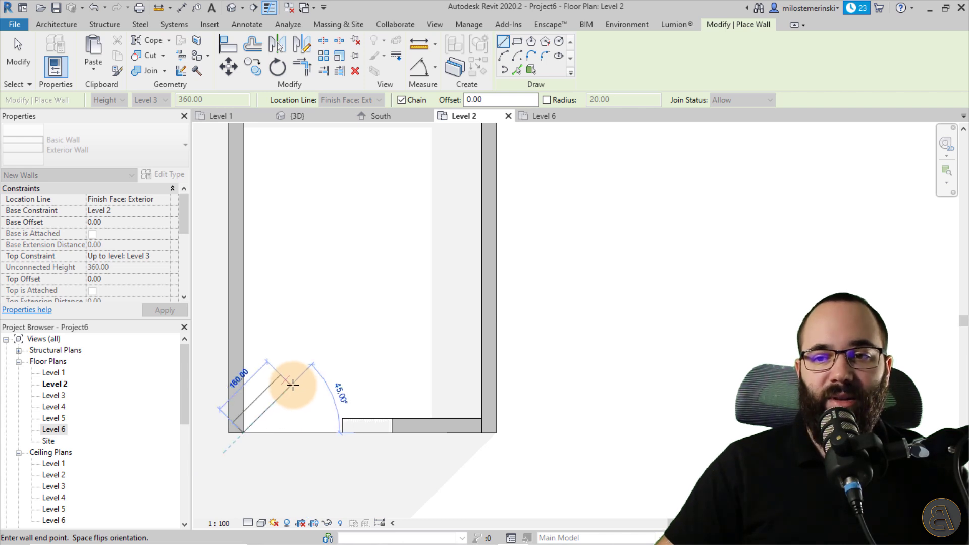
left_click(315, 357)
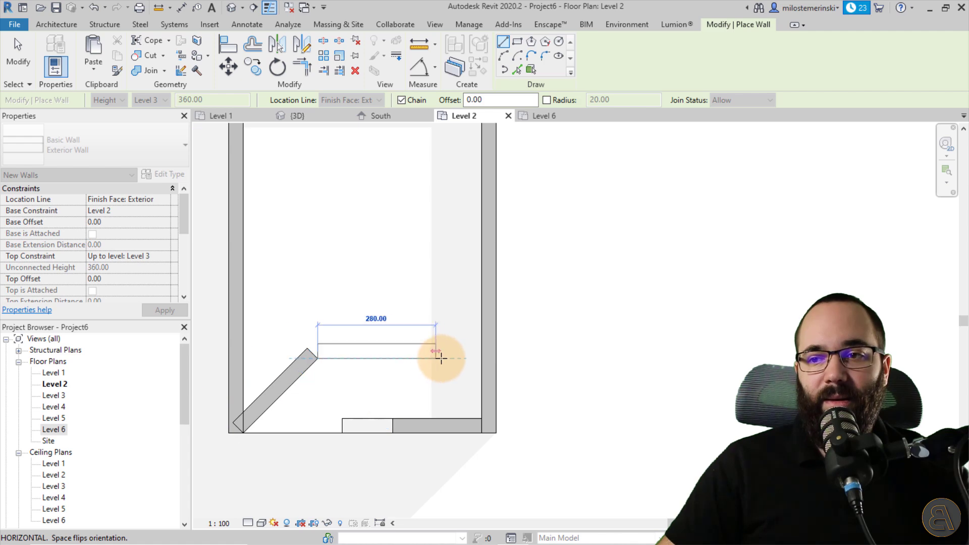
left_click(482, 358)
key("Escape")
key("Escape")
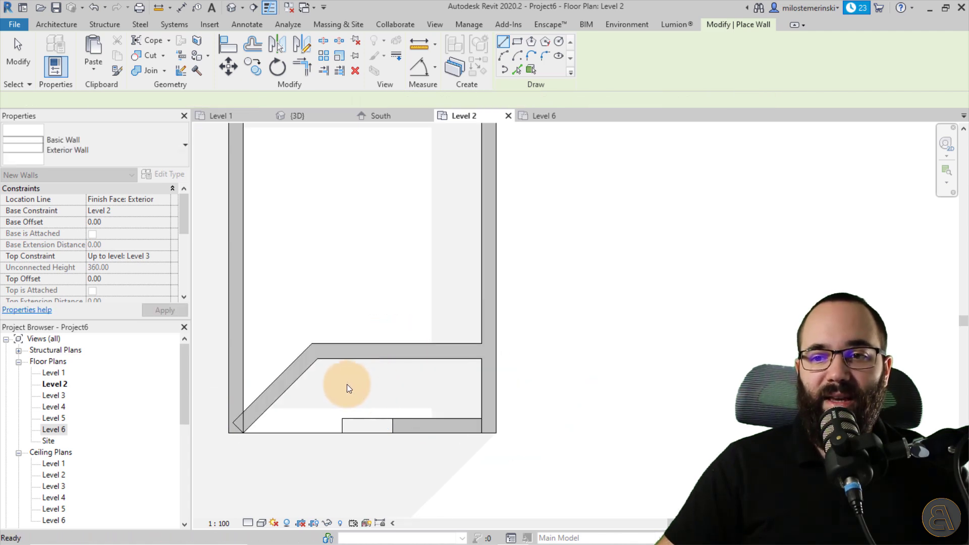
left_click_drag(345, 360, 347, 351)
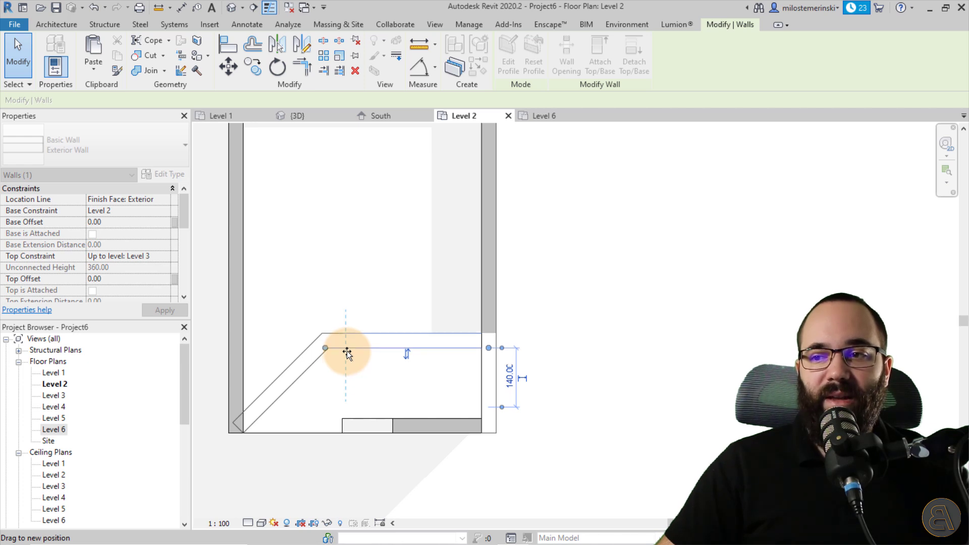
key("Escape")
Trim the diagonal and left walls to a corner, then undo it.
scroll(235, 420, "up", 2)
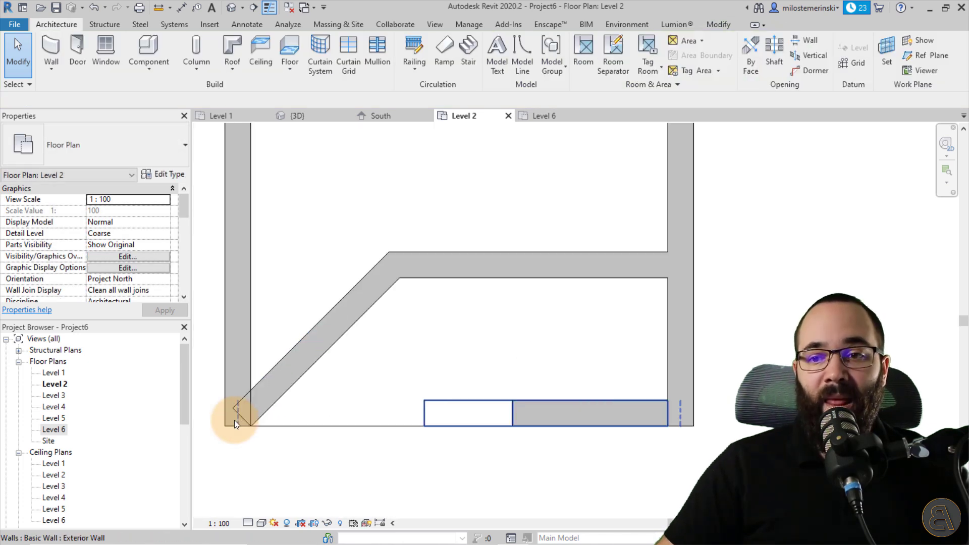
scroll(236, 419, "up", 1)
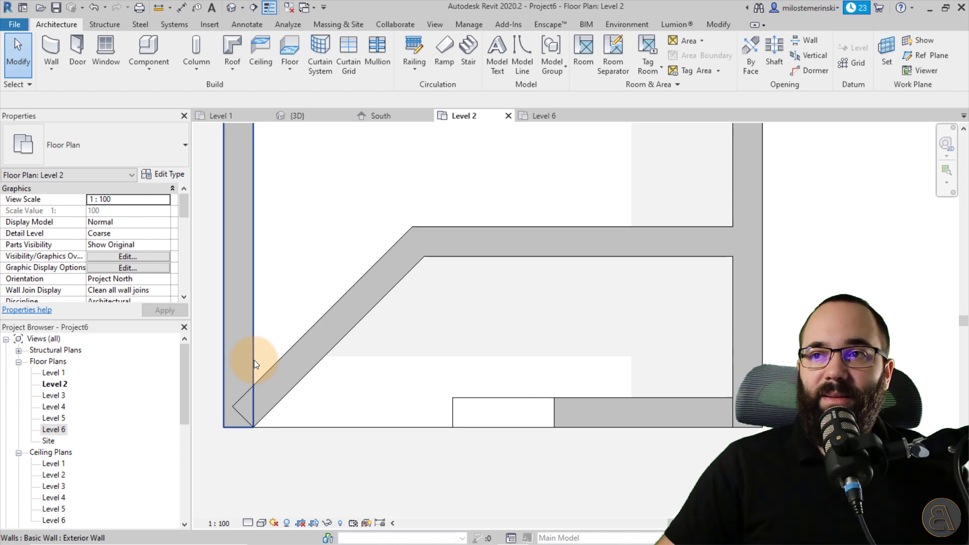
left_click(710, 31)
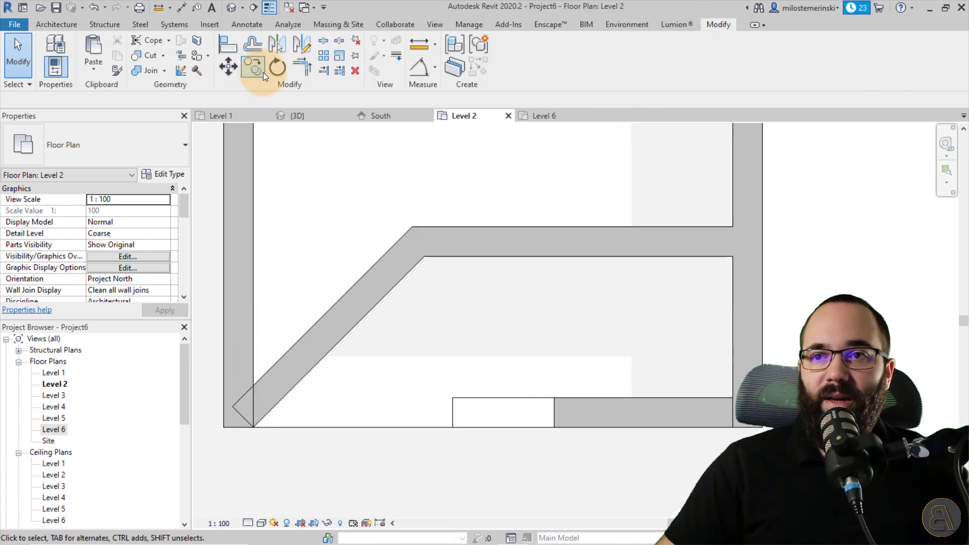
left_click(302, 67)
left_click(285, 362)
left_click(251, 349)
left_click(147, 46)
Join the diagonal wall's geometry with the left wall.
left_click(95, 10)
left_click(139, 70)
left_click(276, 280)
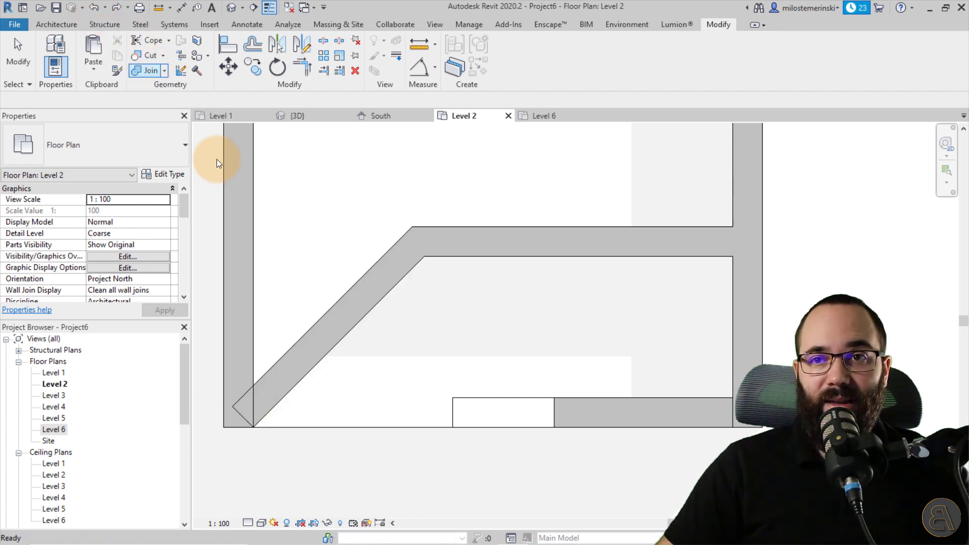
left_click(251, 376)
key("Escape")
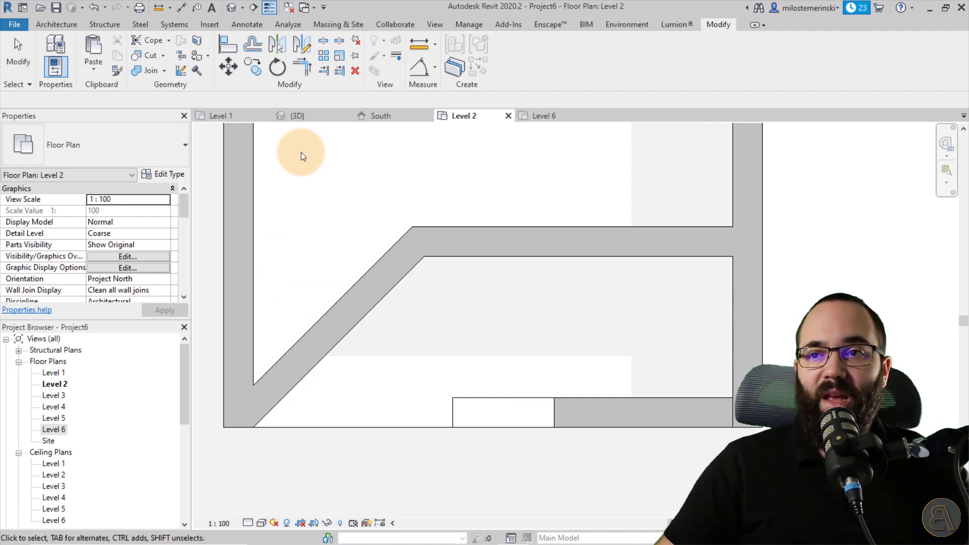
In 3D, attach the balcony walls' tops to the floor above, which raises a join error.
left_click(298, 119)
mouse_move(349, 302)
middle_mouse_down("shift")
mouse_move(378, 336)
mouse_move(318, 305)
mouse_move(407, 340)
middle_mouse_up("shift")
scroll(502, 308, "up", 3)
left_click(511, 308)
middle_click_drag(510, 304, 430, 328)
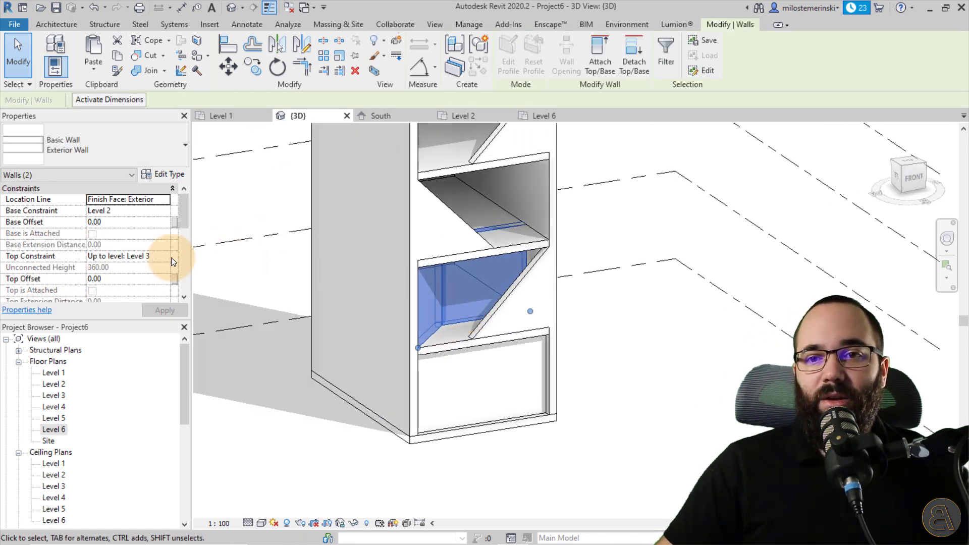
left_click(592, 73)
left_click(507, 245)
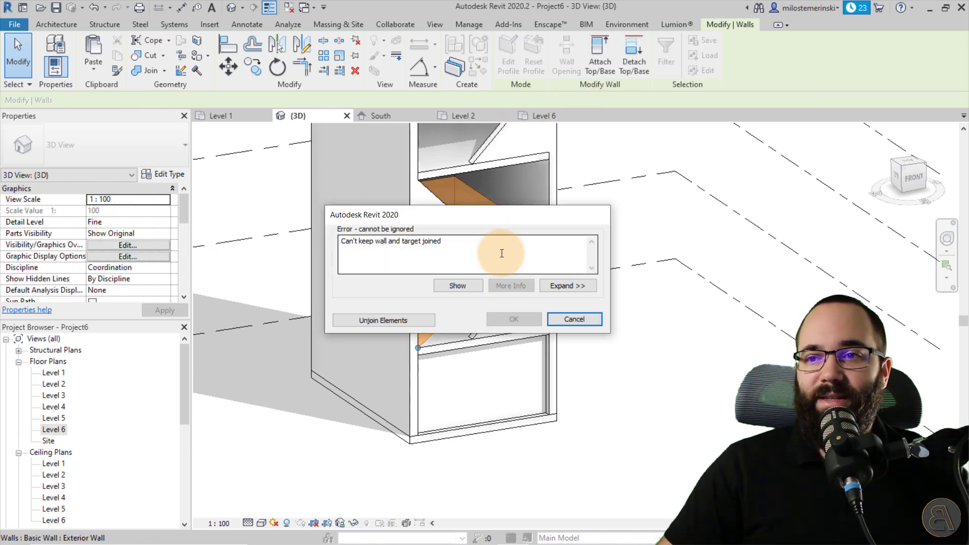
Cancel the error and drag both balcony walls' tops down to end 30 below Level 3.
left_click(568, 320)
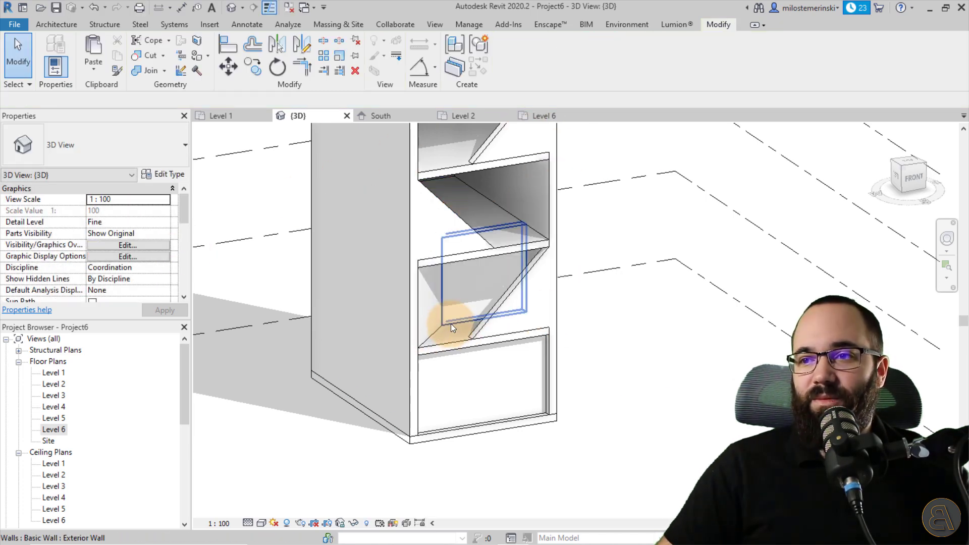
left_click(451, 326)
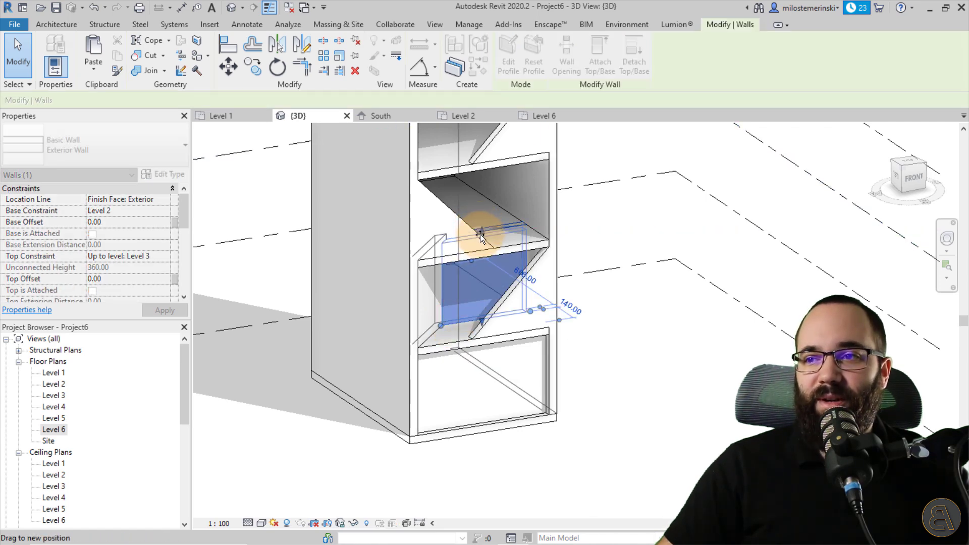
mouse_move(480, 234)
left_mouse_down()
mouse_move(491, 249)
mouse_move(481, 221)
mouse_move(498, 253)
left_mouse_up()
scroll(480, 221, "up", 1)
scroll(481, 220, "up", 2)
scroll(484, 220, "up", 2)
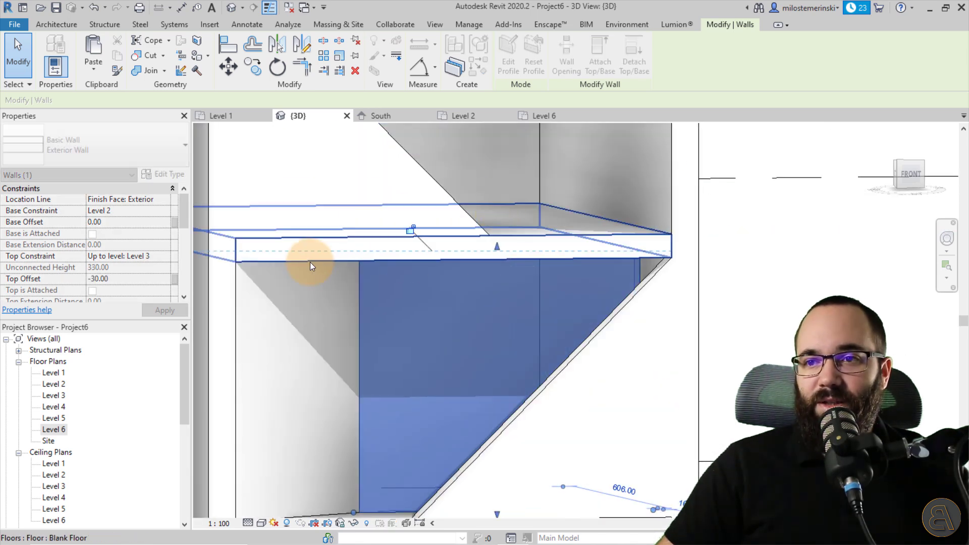
key("Escape")
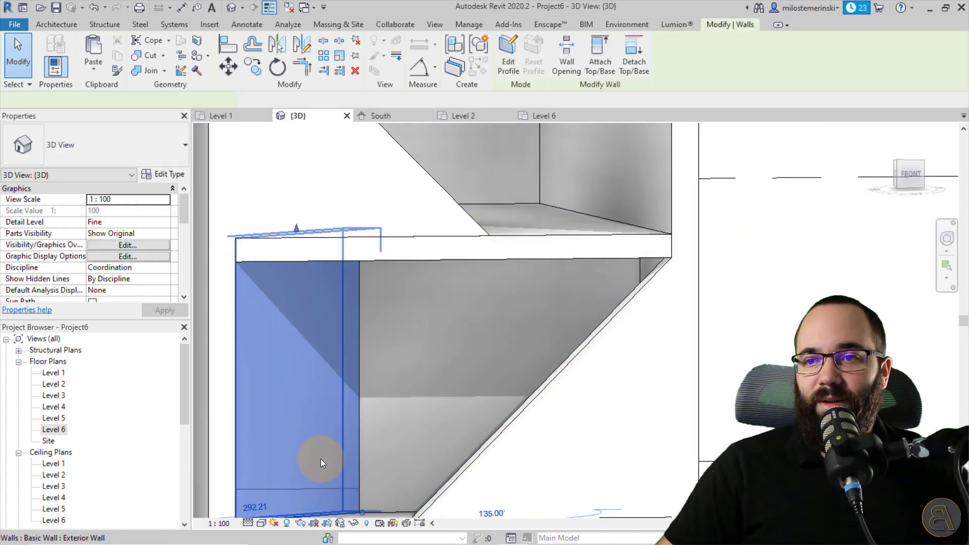
left_click(319, 361)
left_click_drag(298, 231, 298, 259)
scroll(407, 195, "down", 3)
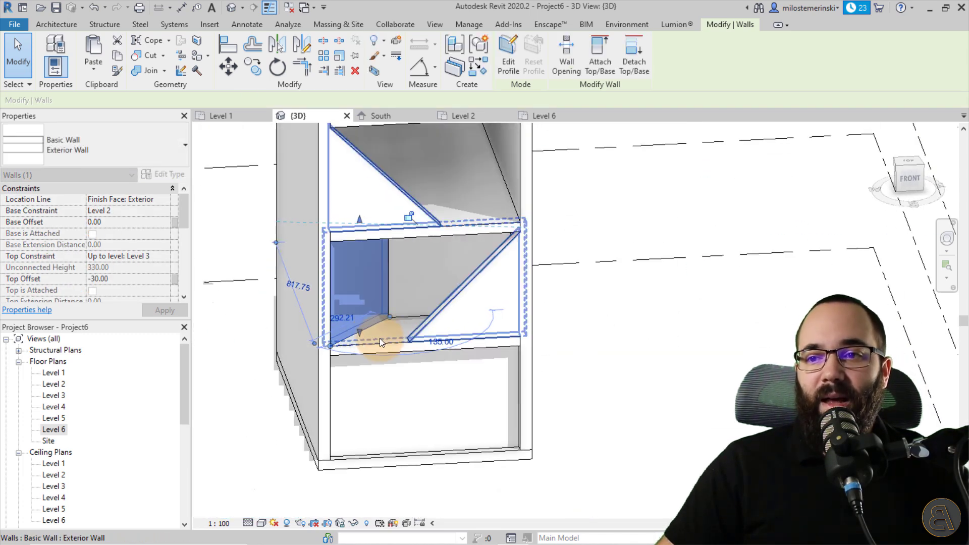
left_click(408, 318, "ctrl")
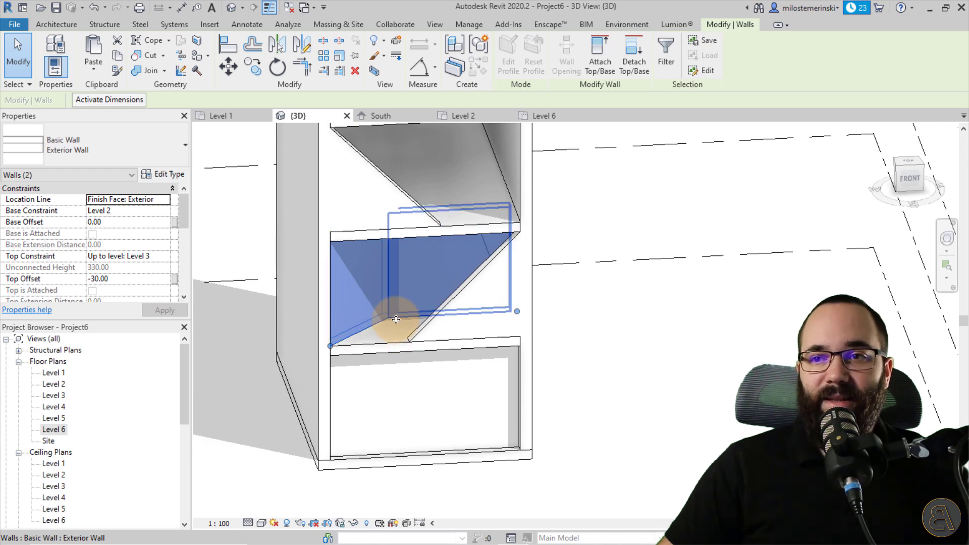
Copy both balcony walls and paste them aligned to the selected upper levels.
left_click(117, 58)
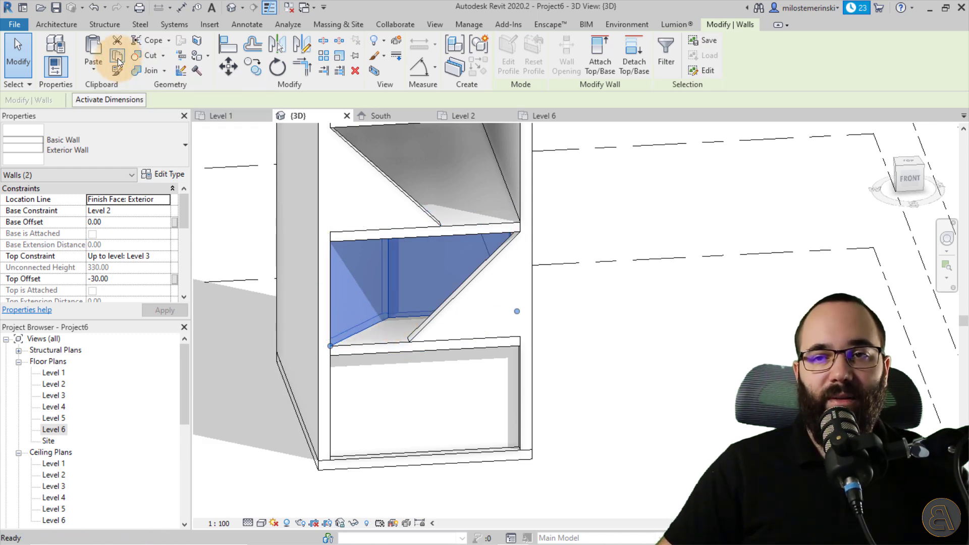
left_click(99, 72)
left_click(107, 116)
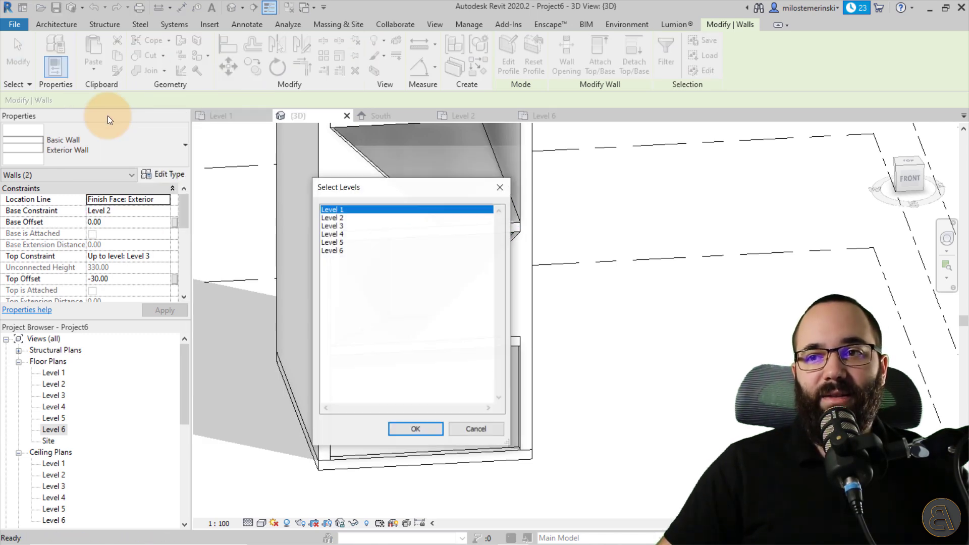
left_click(340, 239)
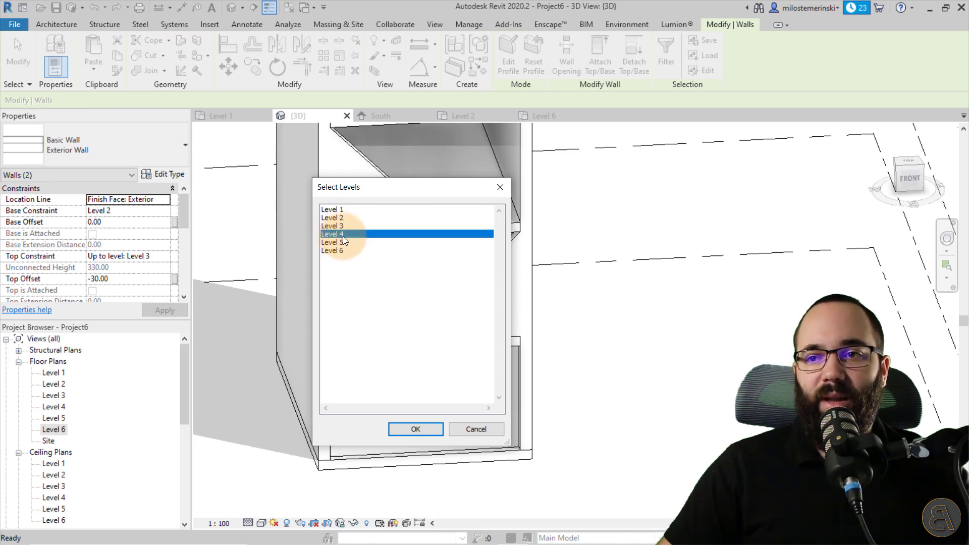
left_click(439, 436)
scroll(360, 392, "down", 4)
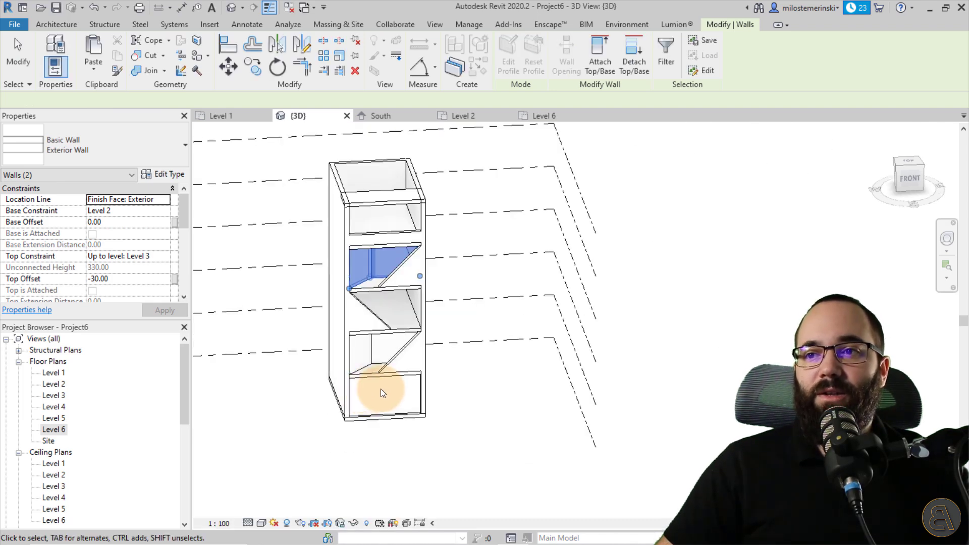
left_click(483, 374)
scroll(368, 277, "up", 3)
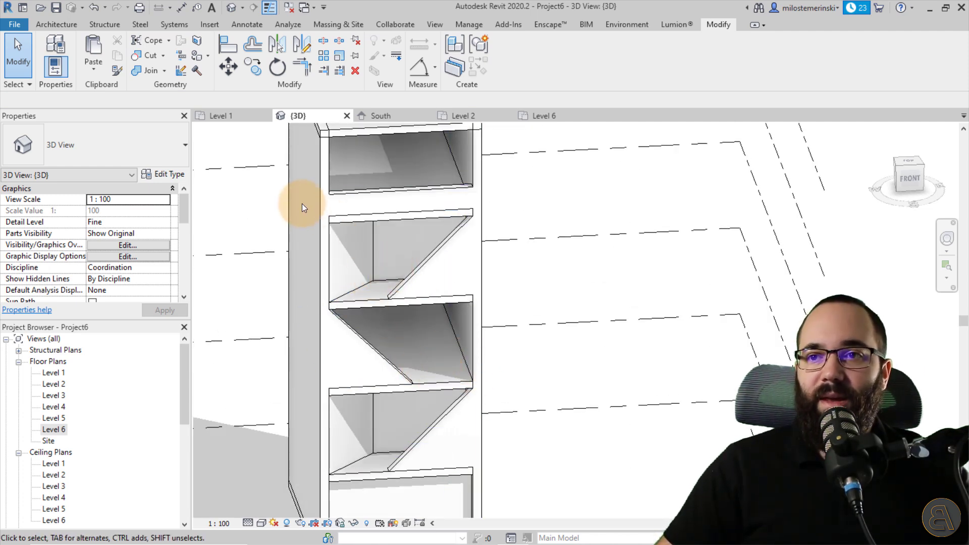
scroll(534, 326, "down", 3)
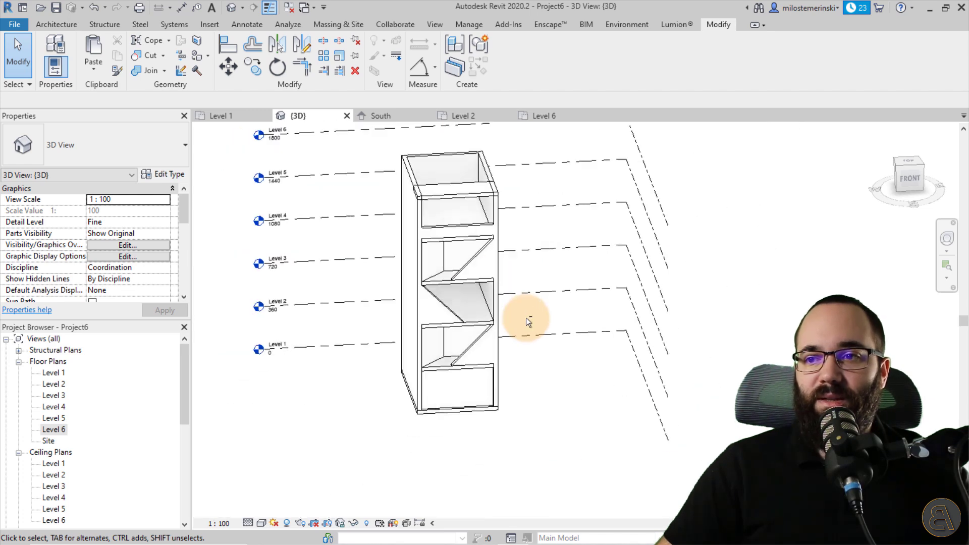
middle_click_drag(534, 325, 511, 247, "shift")
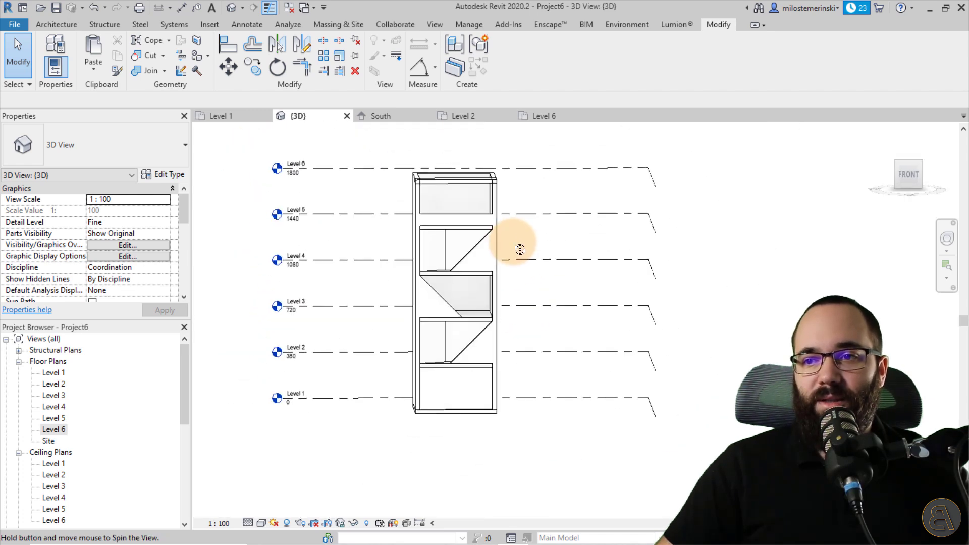
Open the Level 3 plan with Level 2 shown as its underlay.
double_click(277, 316)
scroll(399, 334, "up", 4)
scroll(384, 323, "up", 4)
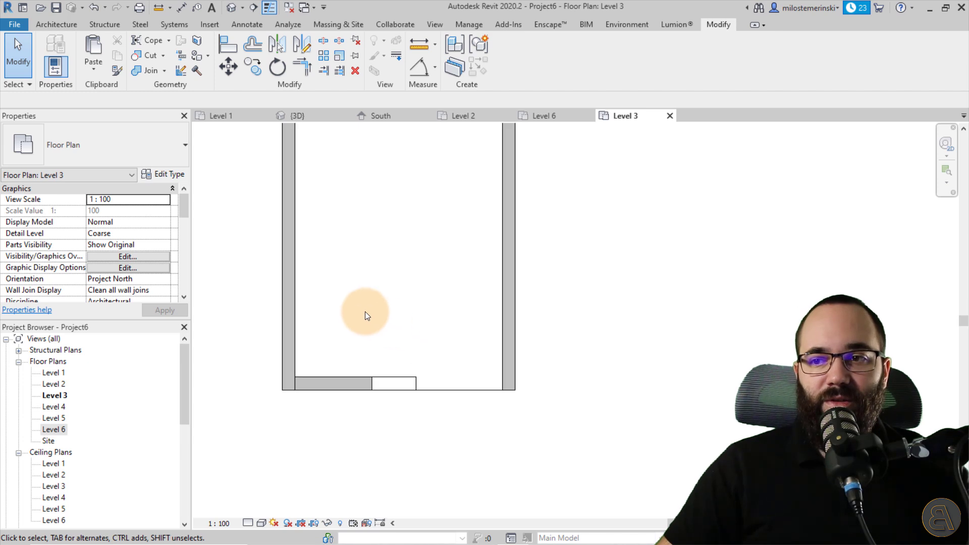
middle_click_drag(366, 312, 363, 363)
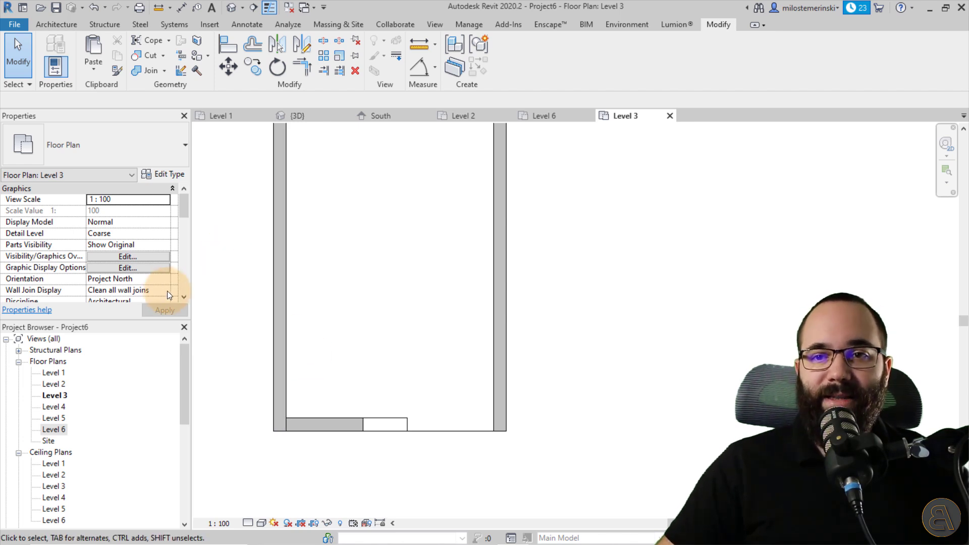
scroll(129, 241, "down", 2)
scroll(129, 241, "down", 3)
scroll(129, 241, "down", 2)
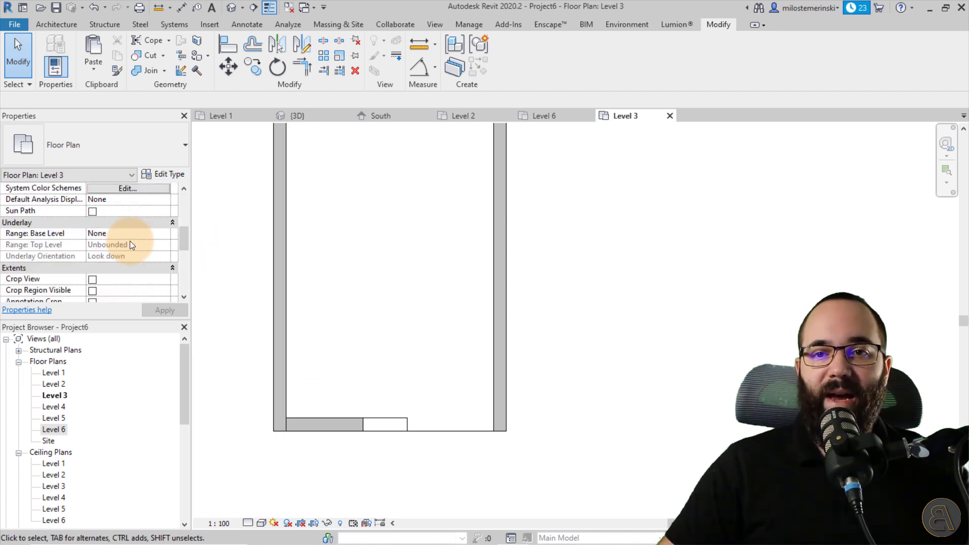
left_click(165, 235)
left_click(105, 260)
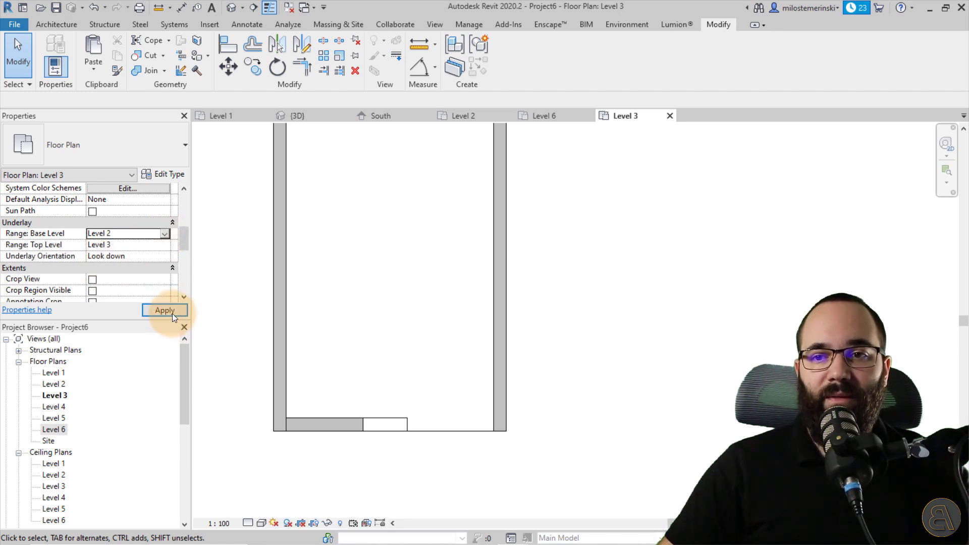
left_click(169, 312)
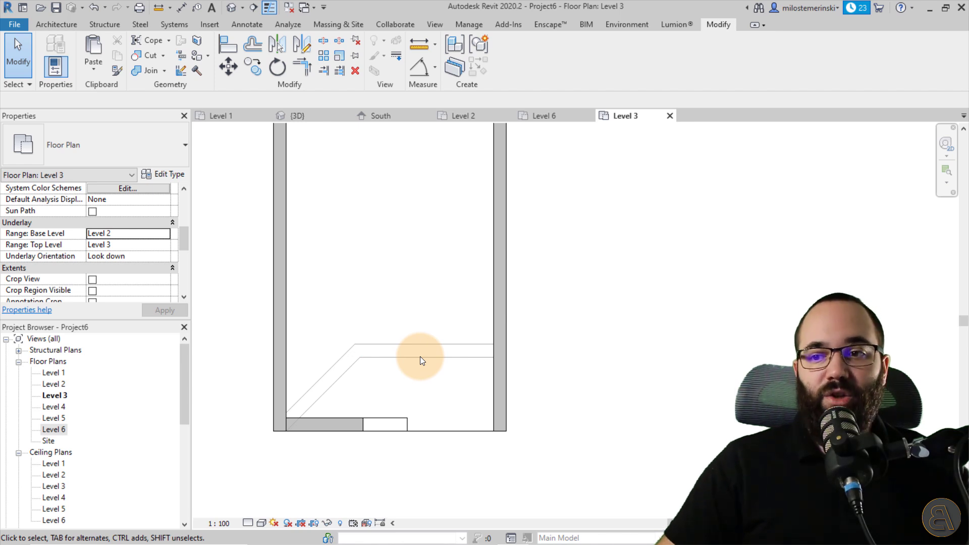
Draw a diagonal wall from the right corner, continuing horizontally to the left wall.
left_click(69, 26)
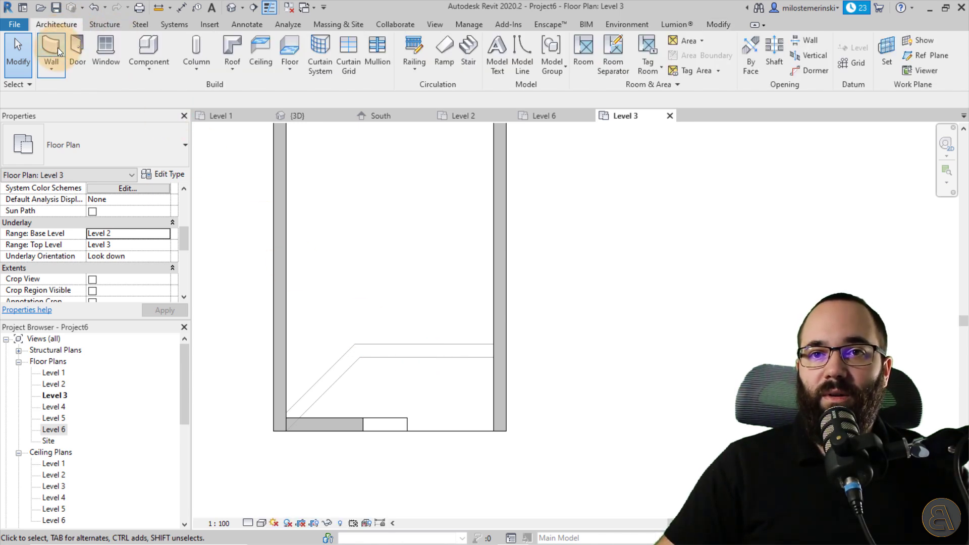
left_click(57, 47)
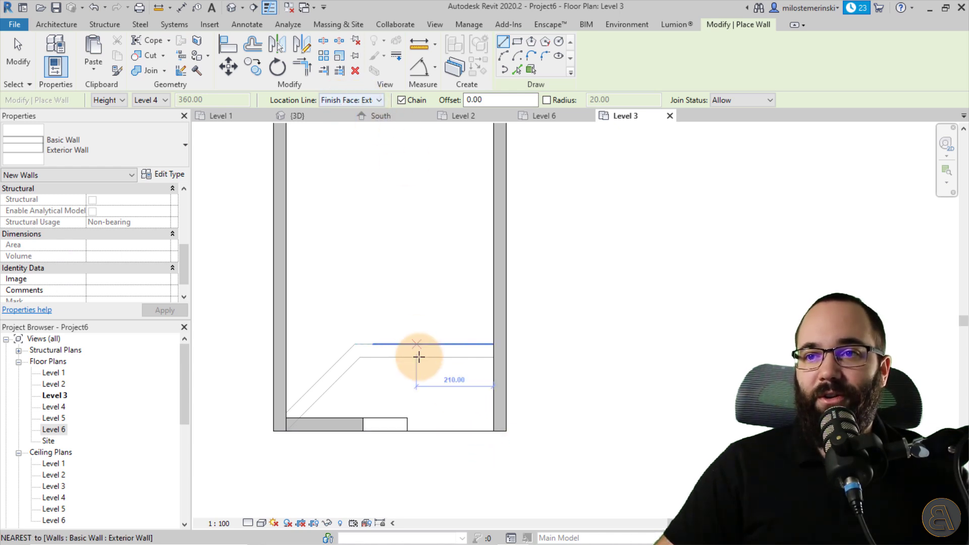
left_click(494, 428)
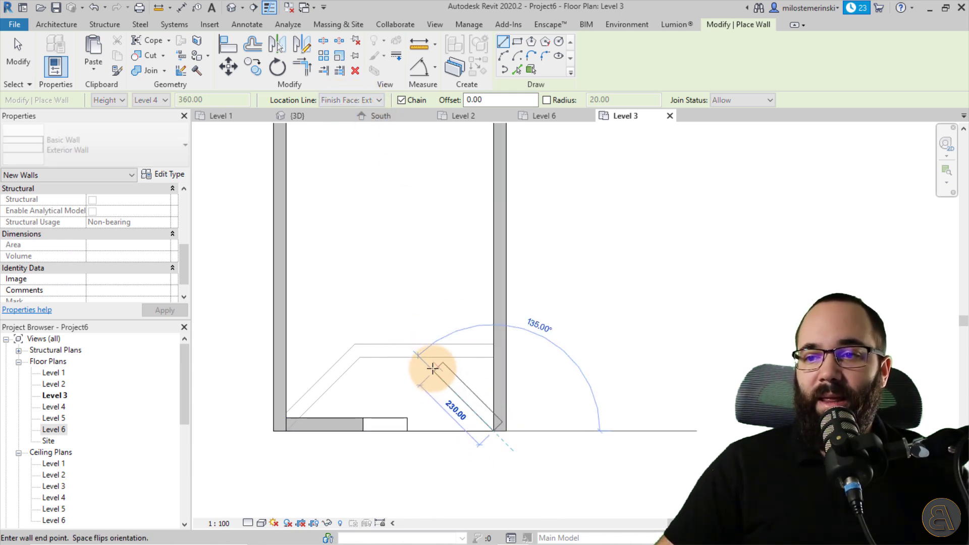
left_click(431, 368)
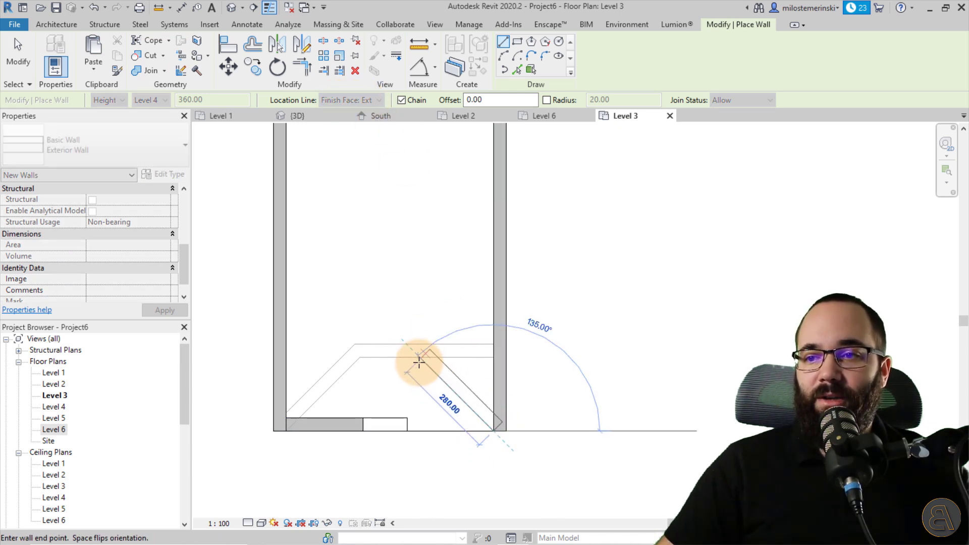
left_click(287, 357)
key("Escape")
key("Escape")
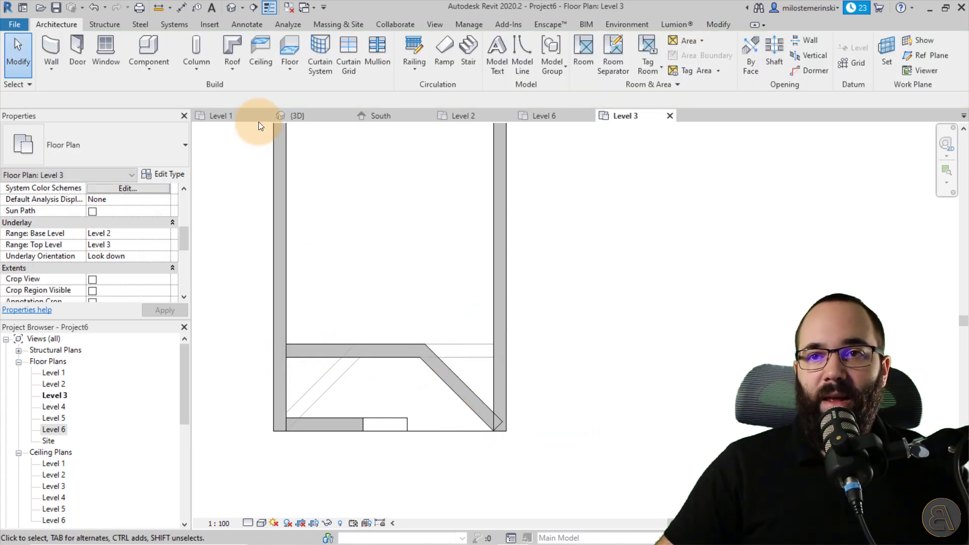
Join the diagonal balcony wall with the right wall.
left_click(720, 26)
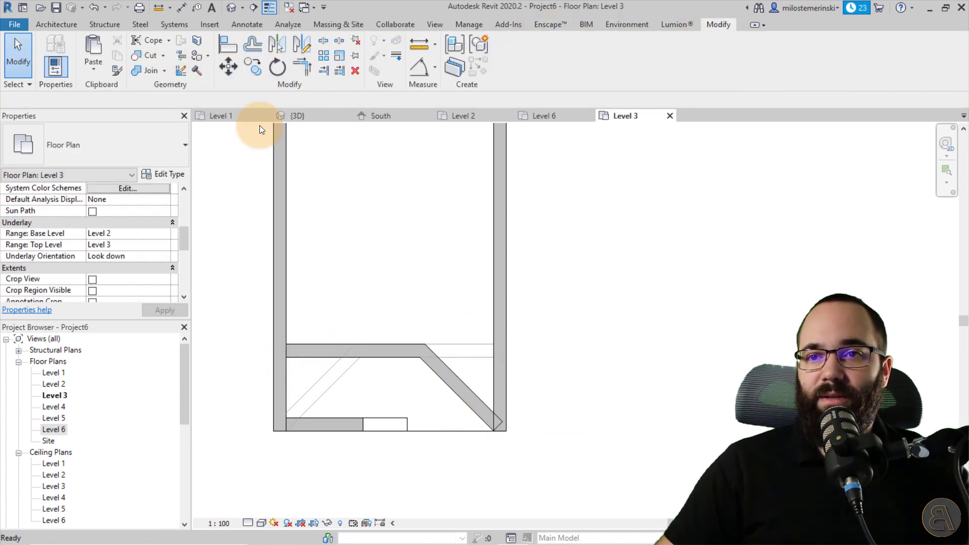
left_click(444, 374)
left_click(500, 386)
key("Escape")
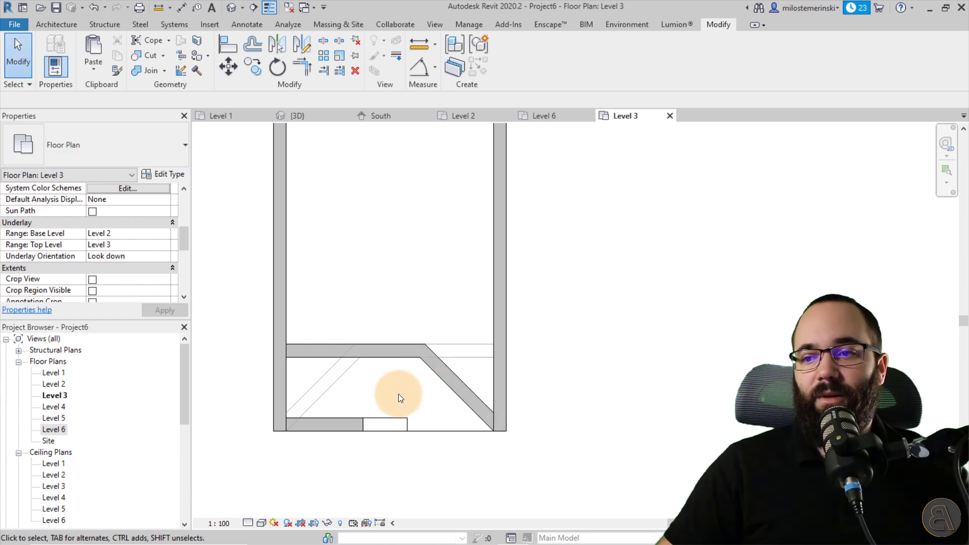
In the 3D view, drag the right and triangular balcony walls' tops down to the slab above.
left_click(311, 116)
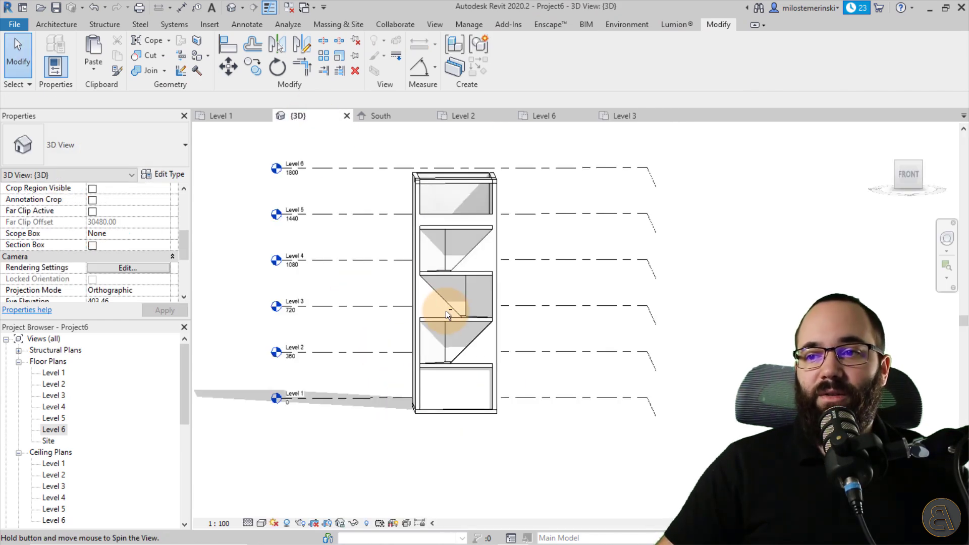
mouse_move(448, 313)
middle_mouse_down("shift")
mouse_move(519, 352)
mouse_move(512, 365)
mouse_move(487, 346)
middle_mouse_up("shift")
scroll(492, 323, "up", 3)
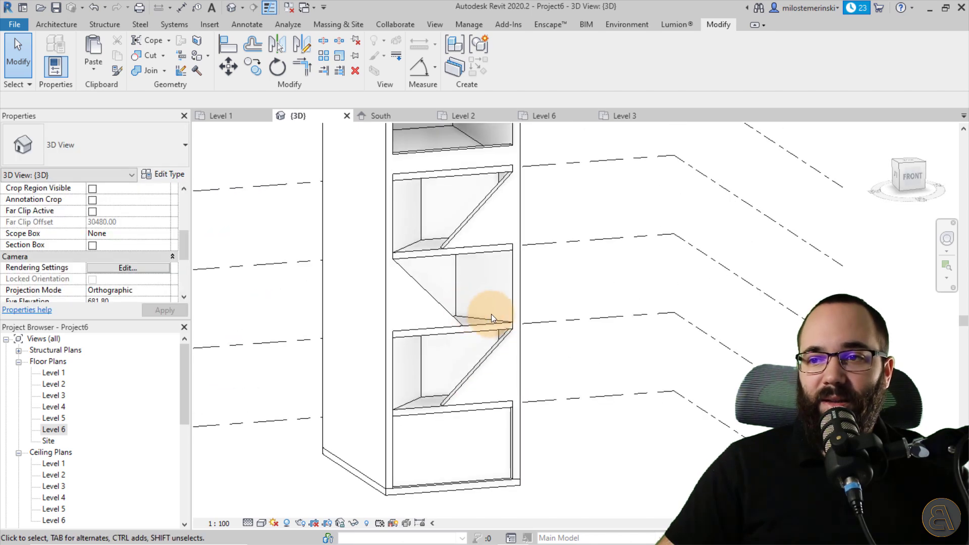
scroll(474, 321, "up", 2)
left_click(474, 319)
middle_click_drag(487, 292, 475, 242, "shift")
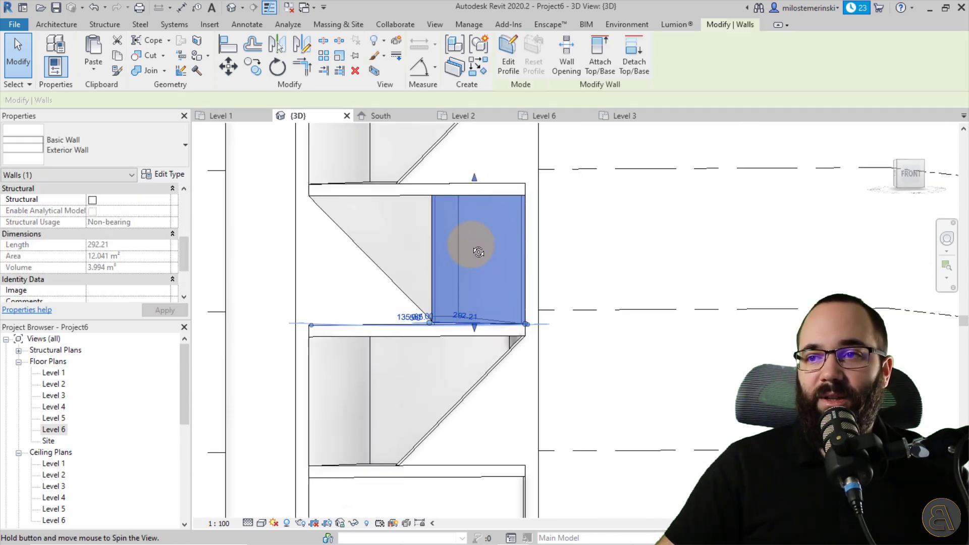
scroll(472, 183, "up", 2)
left_click_drag(474, 182, 474, 196)
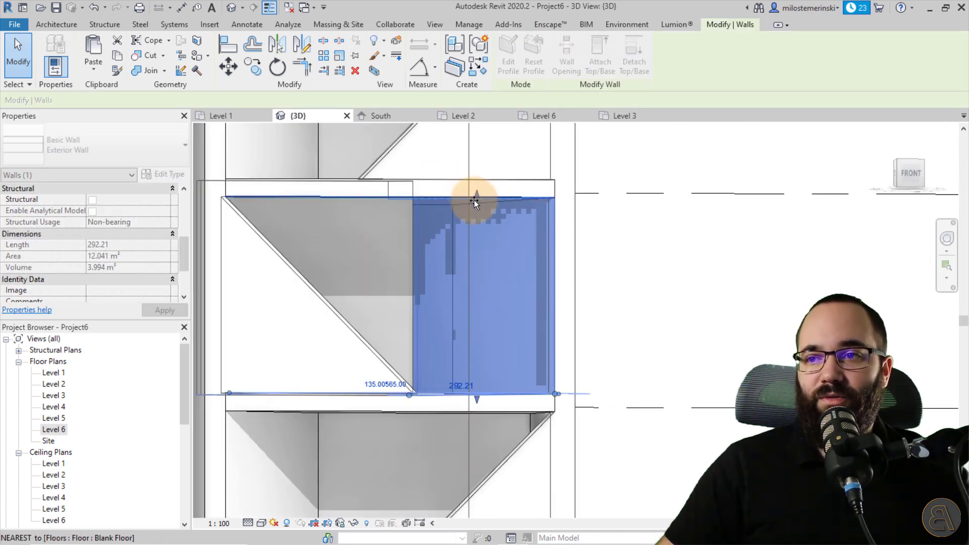
left_click(410, 228)
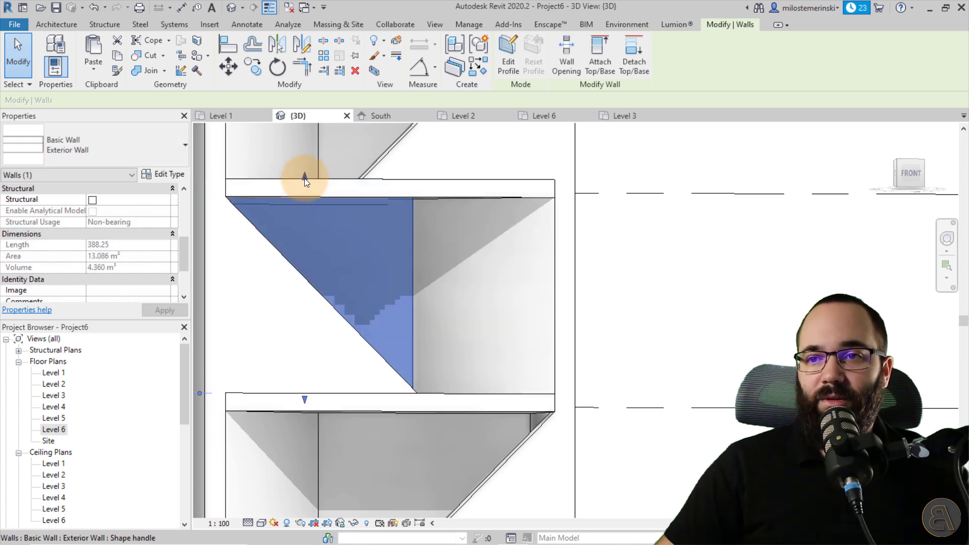
left_click_drag(305, 180, 302, 198)
key("Escape")
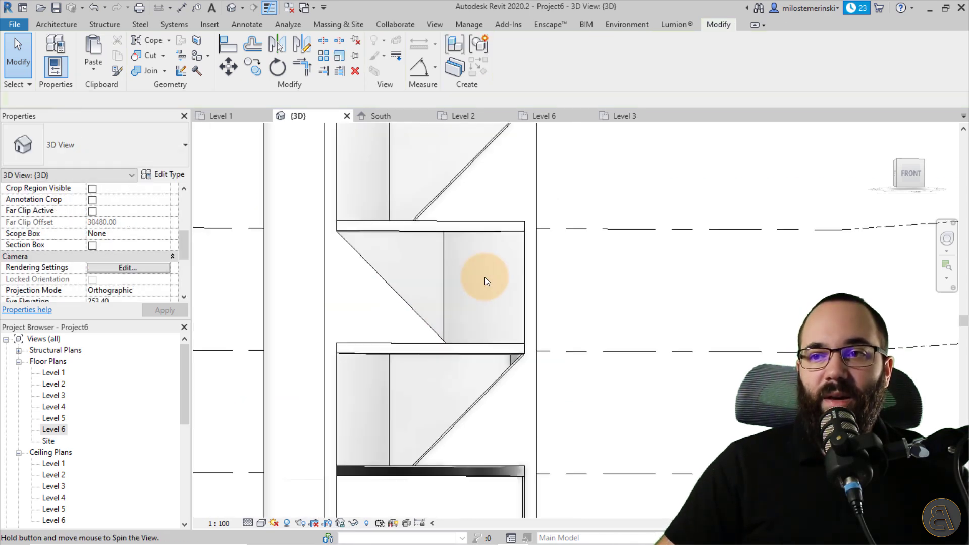
Join the top slab with the balcony wall using Join Geometry.
mouse_move(494, 283)
middle_mouse_down("shift")
mouse_move(413, 329)
mouse_move(520, 345)
mouse_move(545, 427)
middle_mouse_up("shift")
scroll(419, 208, "up", 2)
scroll(420, 208, "up", 3)
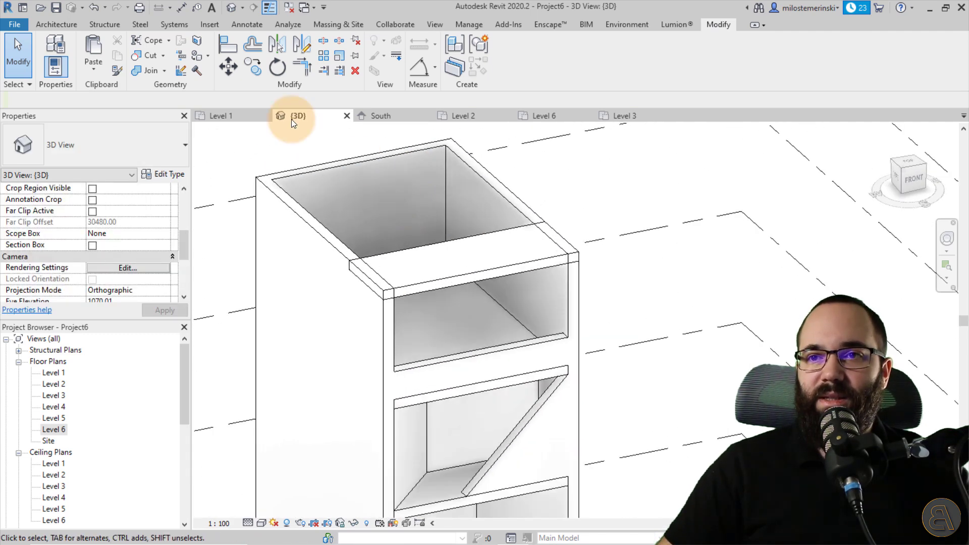
left_click(145, 70)
left_click(354, 257)
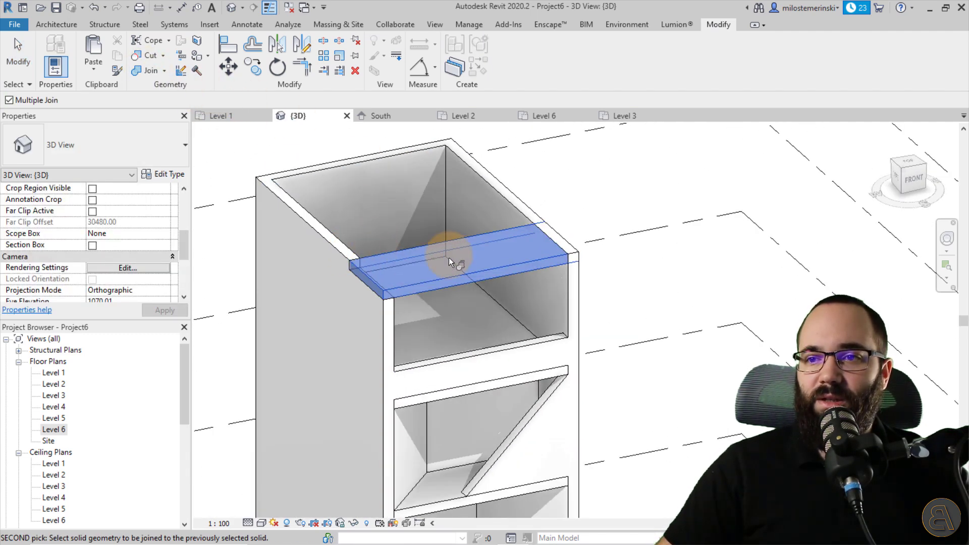
left_click(529, 226)
scroll(426, 289, "down", 1)
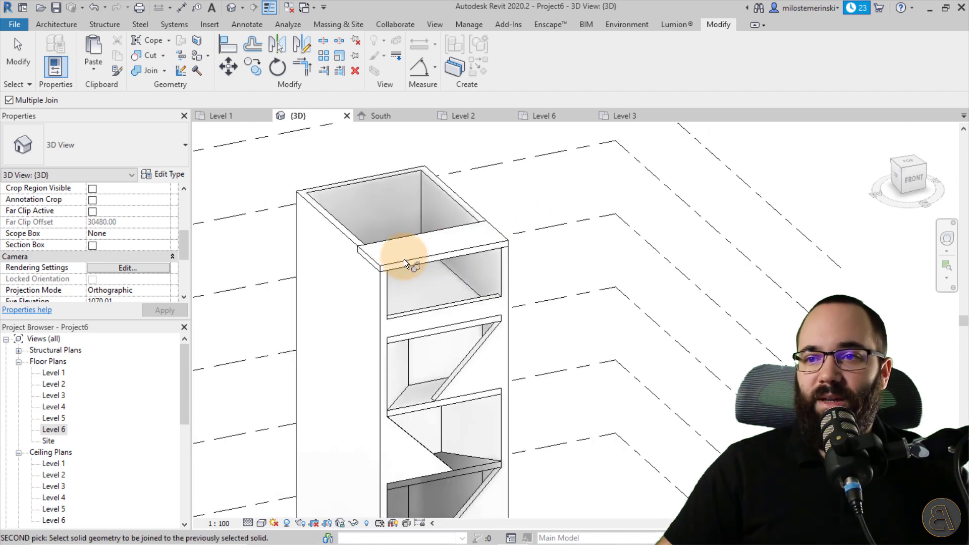
scroll(407, 265, "down", 1)
scroll(375, 260, "up", 2)
scroll(374, 260, "down", 2)
scroll(399, 240, "down", 2)
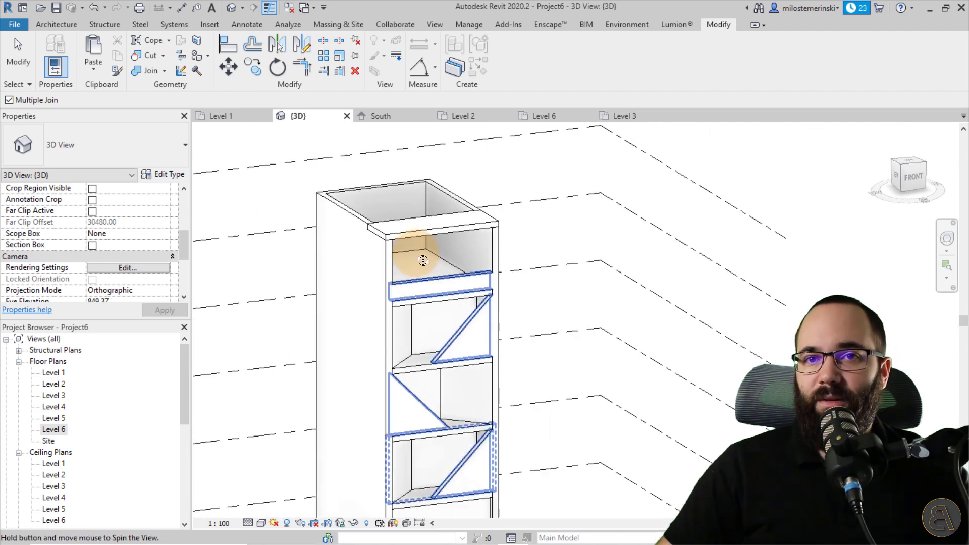
mouse_move(407, 249)
middle_mouse_down("shift")
mouse_move(407, 210)
mouse_move(445, 262)
middle_mouse_up("shift")
scroll(449, 269, "up", 3)
mouse_move(522, 324)
middle_mouse_down("shift")
mouse_move(530, 326)
mouse_move(523, 359)
mouse_move(506, 329)
mouse_move(515, 329)
middle_mouse_up("shift")
key("Escape")
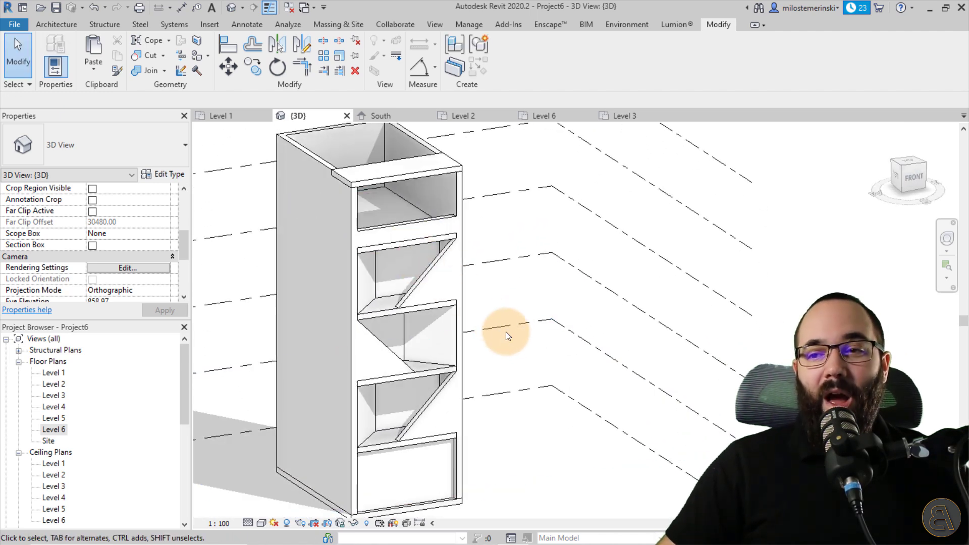
Orbit around the building to inspect the zigzag balconies.
mouse_move(511, 360)
middle_mouse_down("shift")
mouse_move(504, 369)
mouse_move(519, 371)
middle_mouse_up("shift")
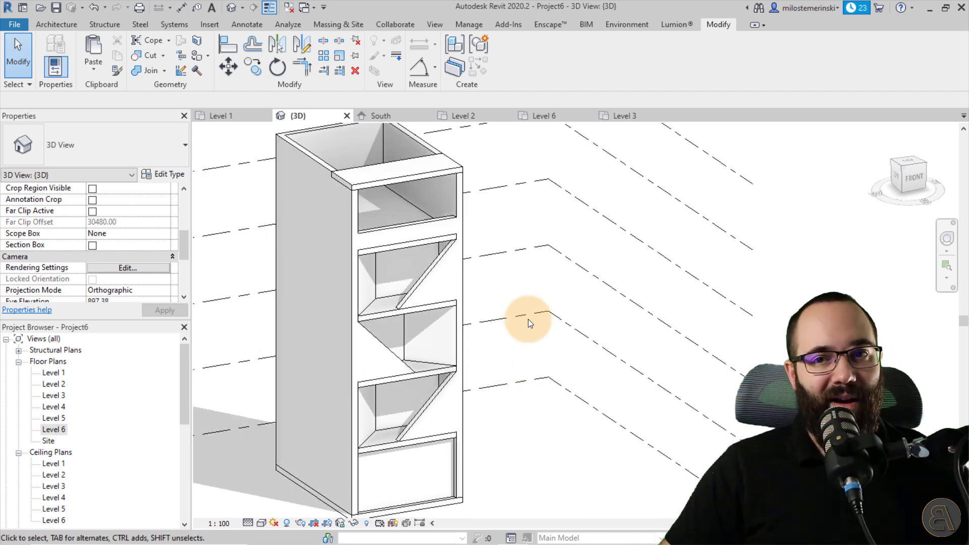
mouse_move(474, 375)
middle_mouse_down("shift")
mouse_move(498, 400)
mouse_move(482, 362)
mouse_move(444, 353)
middle_mouse_up("shift")
scroll(372, 372, "up", 1)
scroll(353, 329, "up", 2)
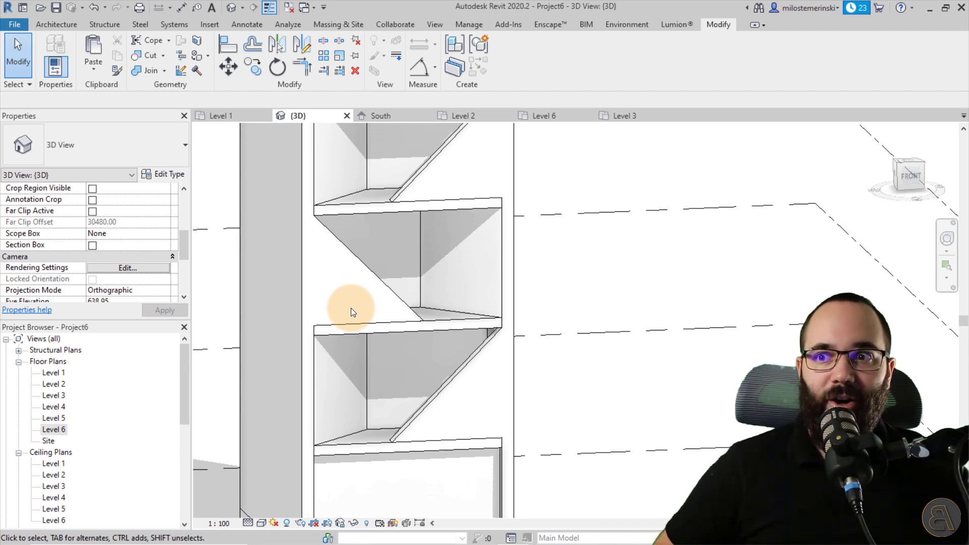
mouse_move(351, 310)
middle_mouse_down("shift")
mouse_move(382, 272)
mouse_move(377, 264)
middle_mouse_up("shift")
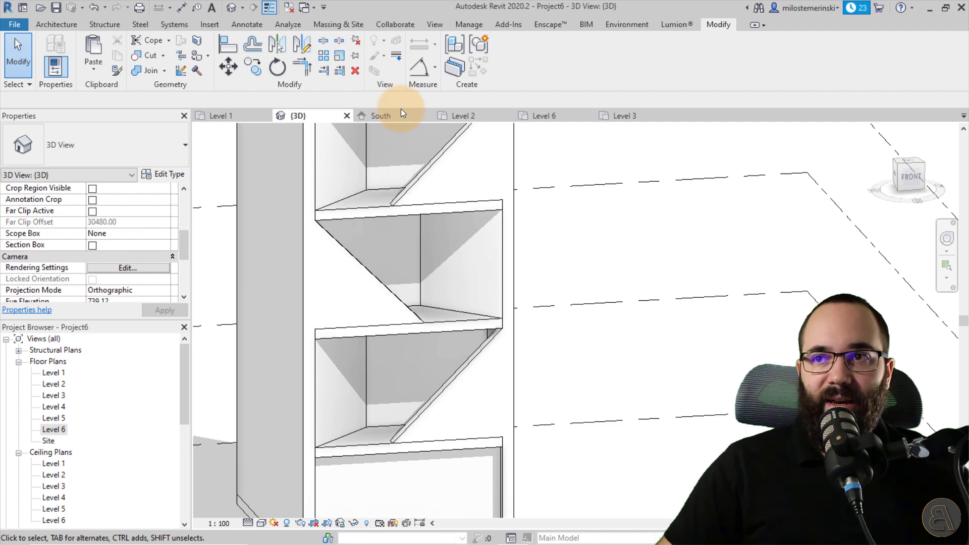
Add Brick, Modular from the AEC Materials Masonry library to the project materials.
left_click(468, 27)
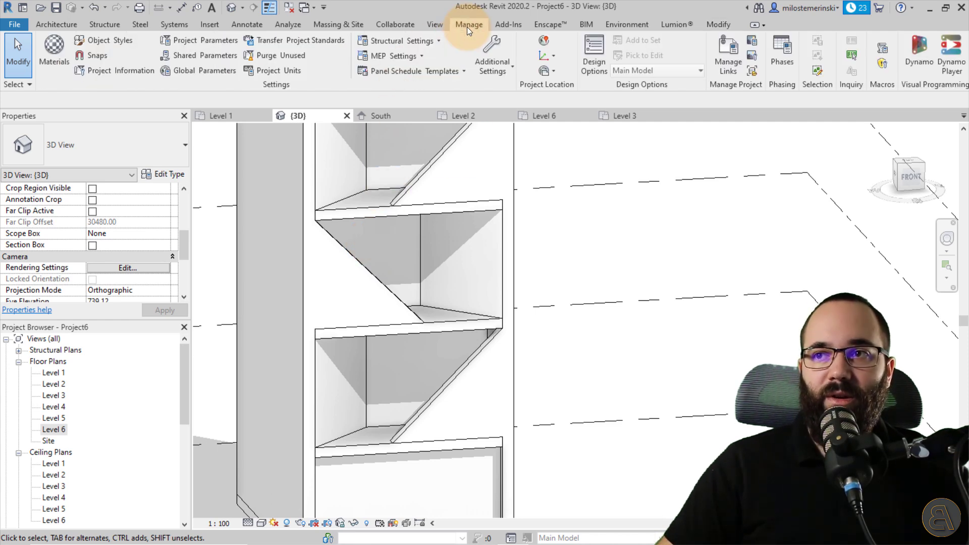
left_click(56, 65)
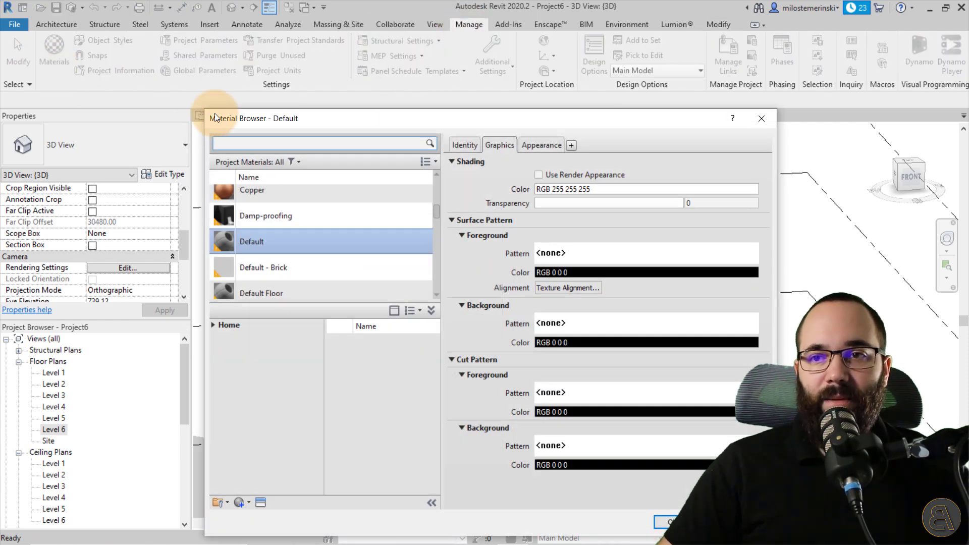
left_click_drag(253, 118, 161, 71)
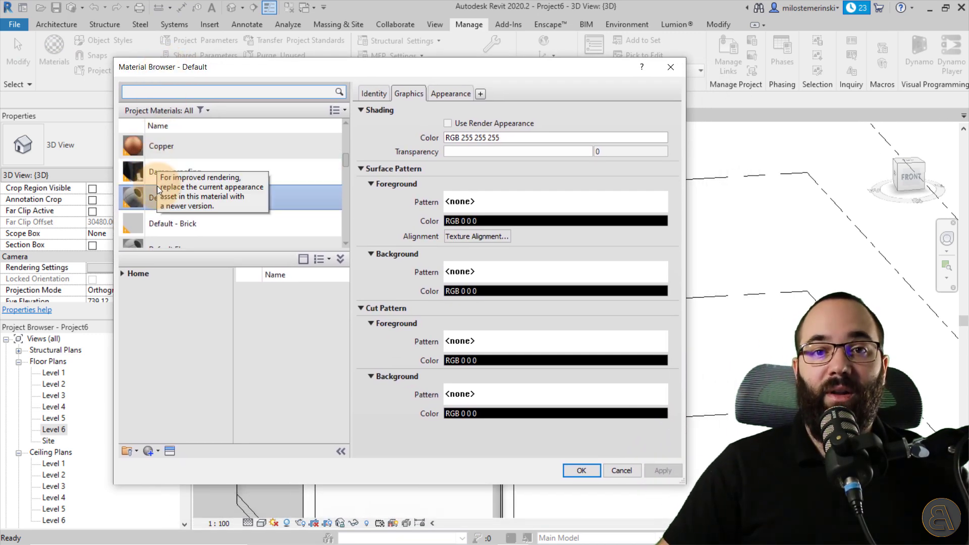
scroll(184, 228, "down", 1)
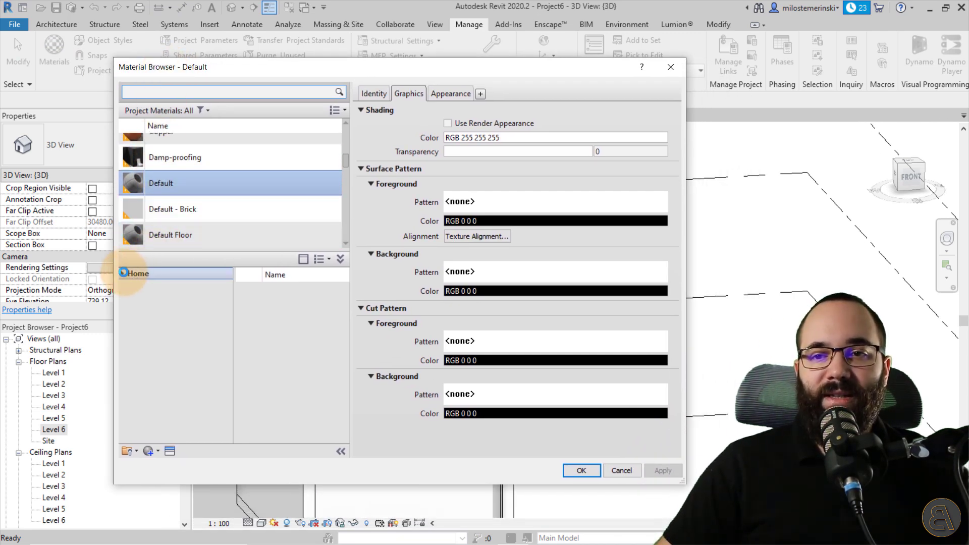
left_click(149, 297)
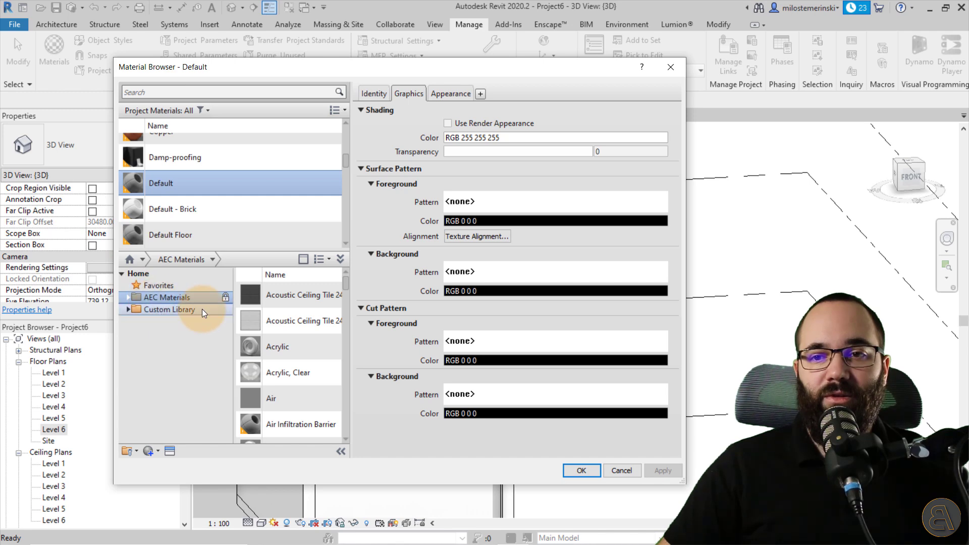
left_click(128, 298)
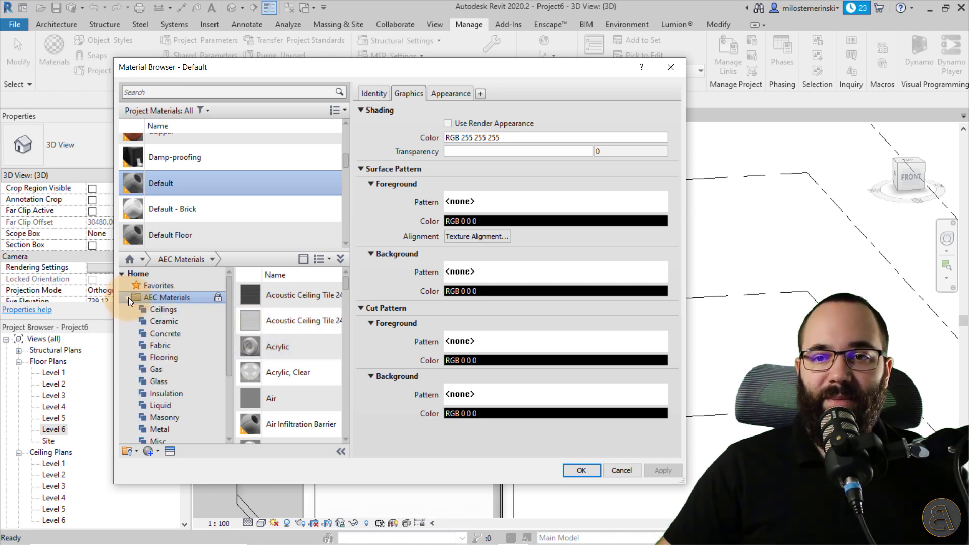
left_click(161, 417)
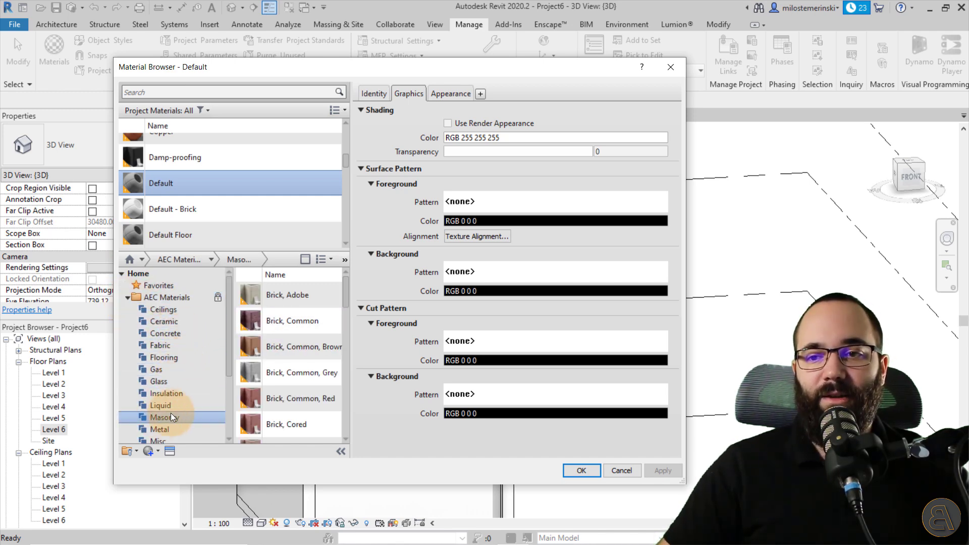
left_click_drag(344, 301, 351, 357)
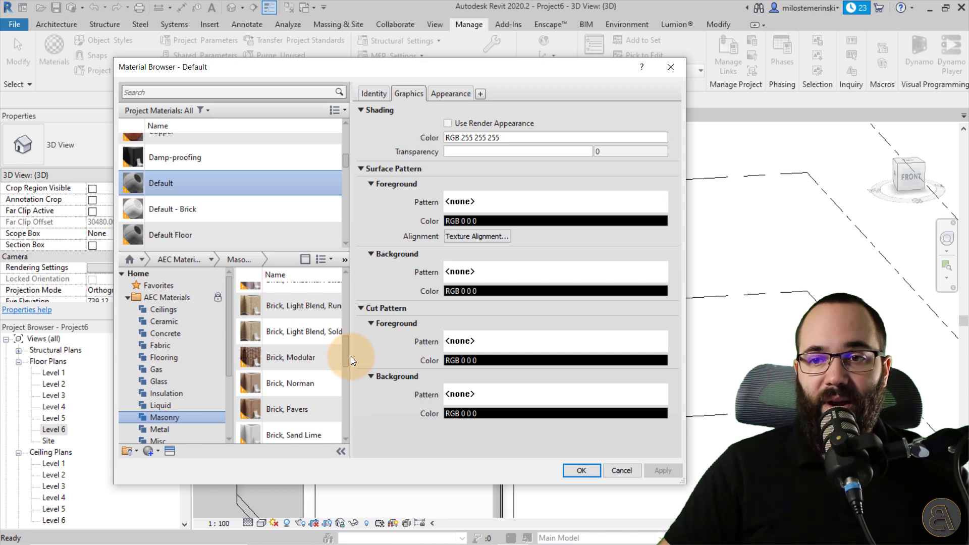
left_click(300, 360)
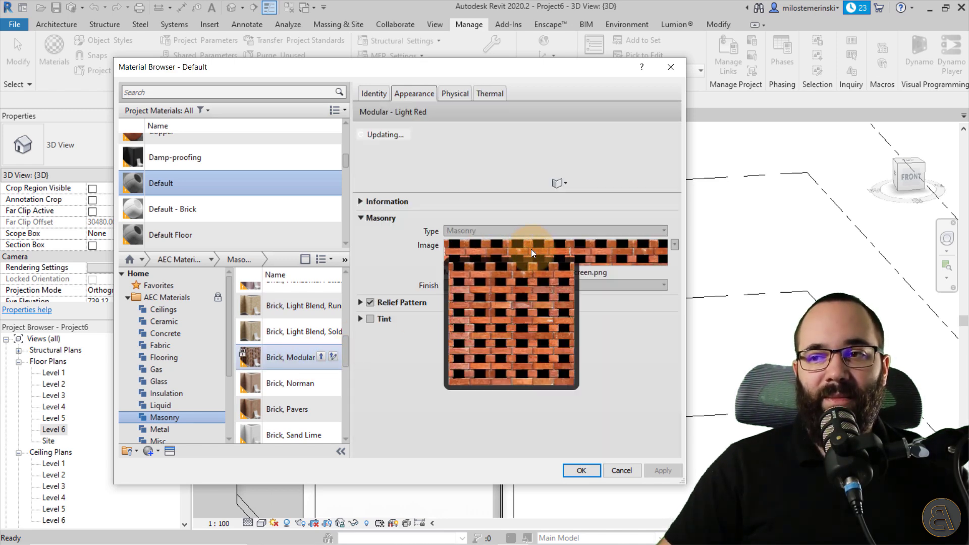
left_click(320, 357)
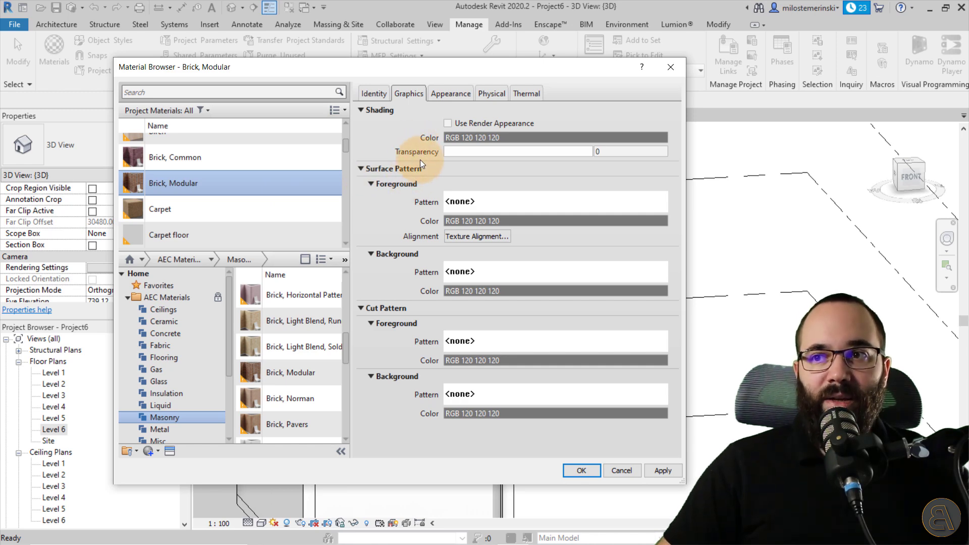
Set the surface pattern foreground to the model pattern Brick 75x225.
left_click(485, 207)
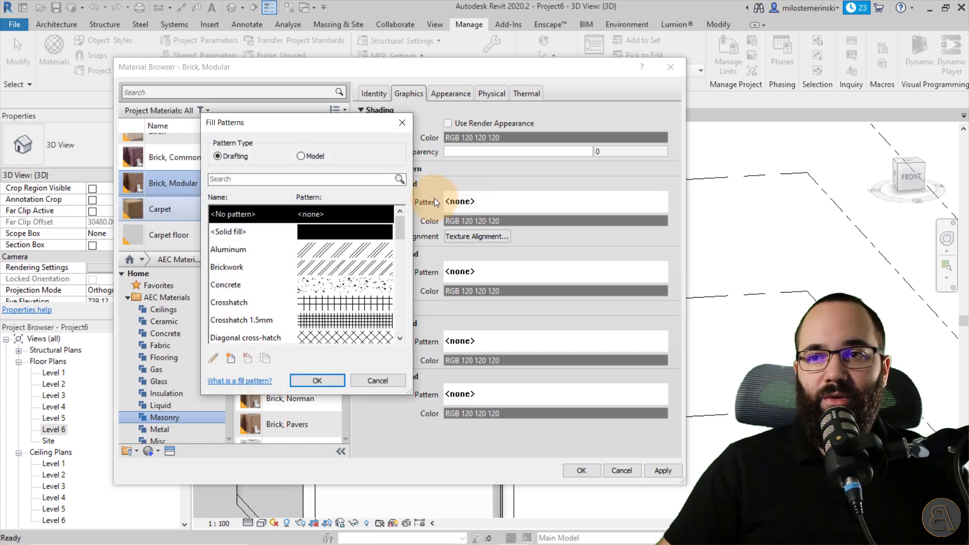
left_click(315, 156)
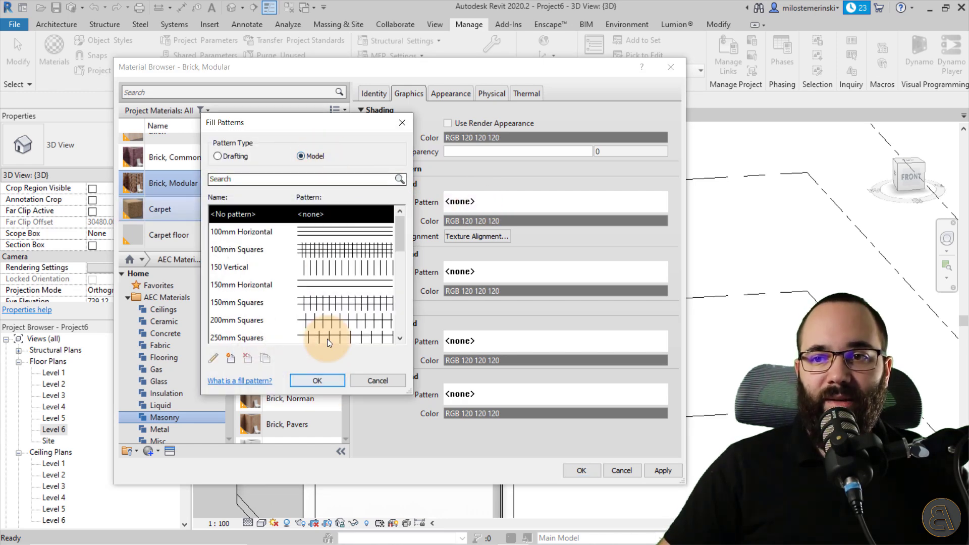
scroll(323, 301, "down", 6)
scroll(320, 273, "down", 1)
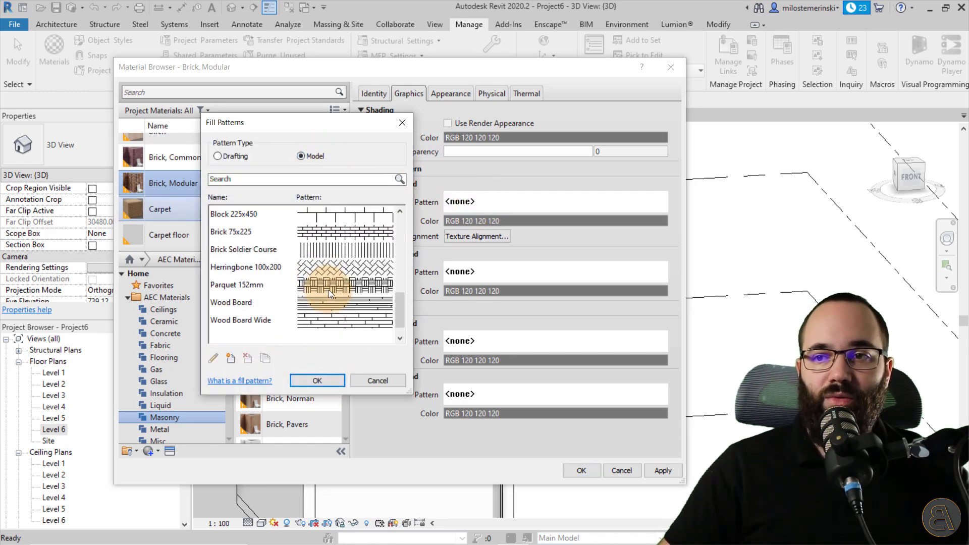
left_click(313, 231)
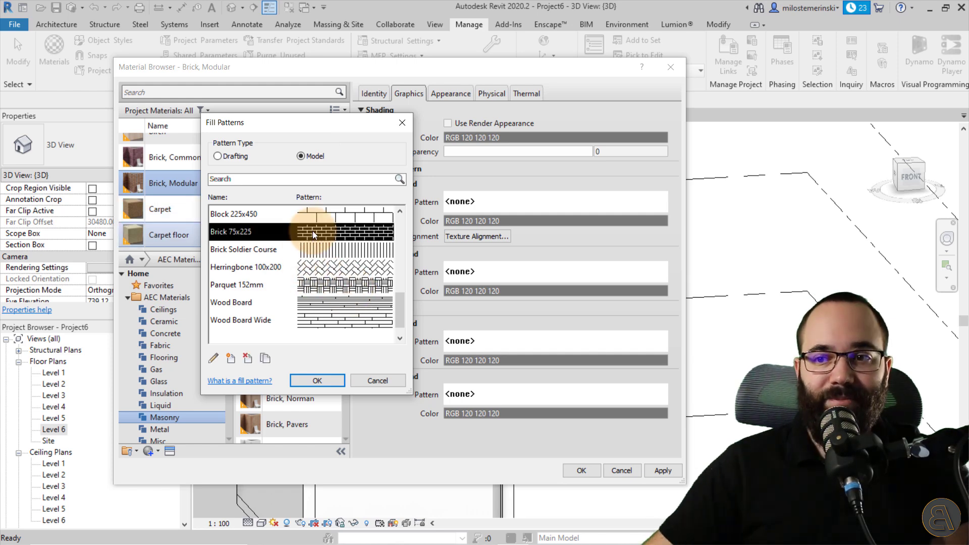
left_click(316, 381)
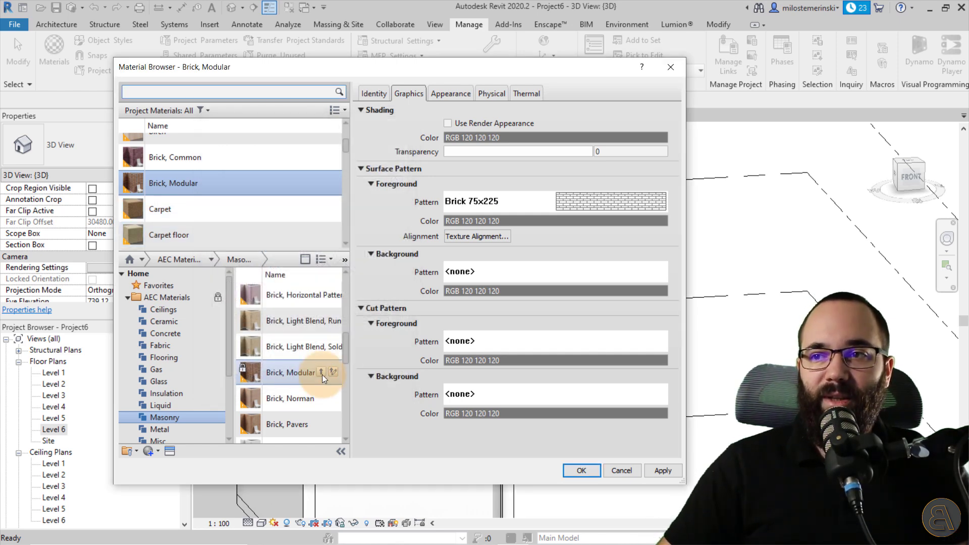
Colour the pattern brown (RGB 135 104 69) and apply the material changes.
left_click(487, 221)
left_click_drag(435, 249, 429, 259)
left_click_drag(536, 243, 541, 249)
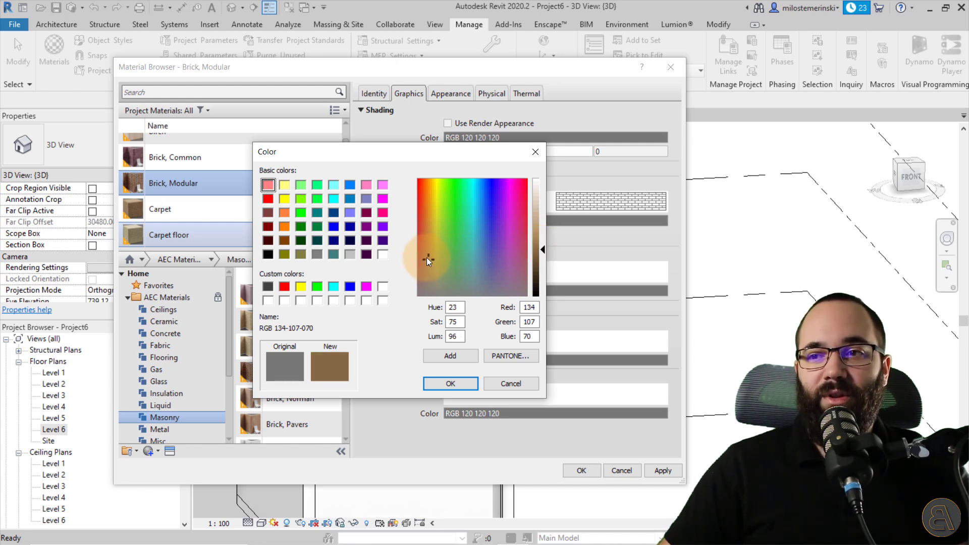
left_click_drag(427, 258, 428, 259)
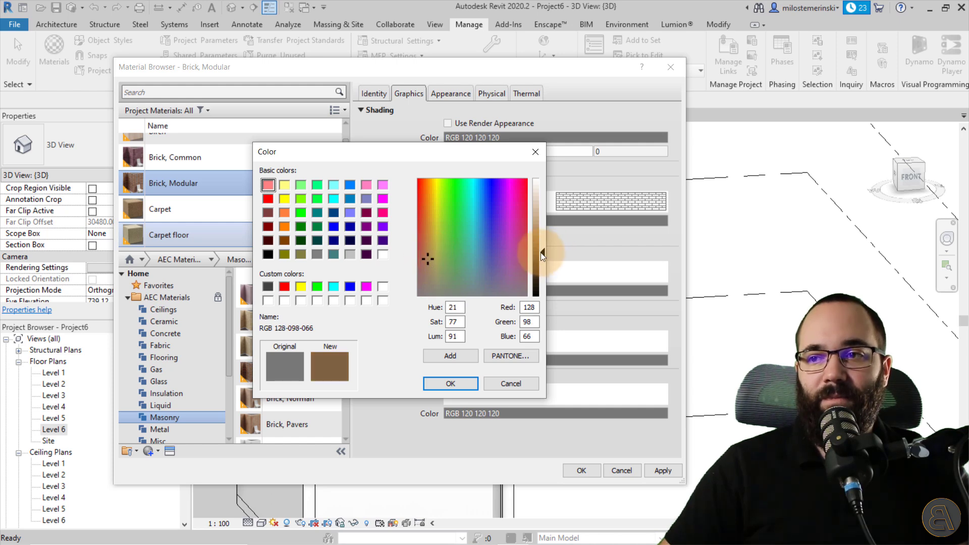
left_click(458, 383)
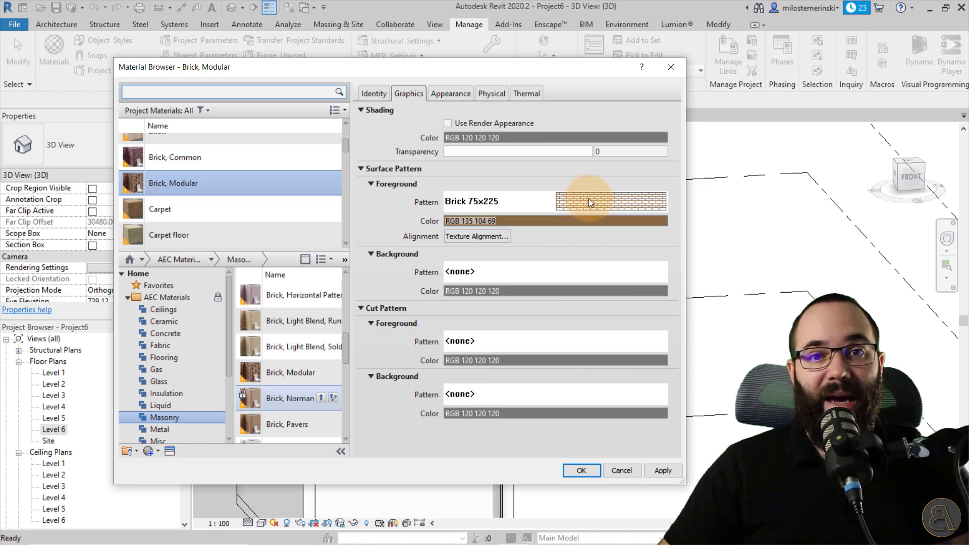
left_click(662, 470)
Orbit to the lower balconies' side wall and start Split Face from the Modify tab.
left_click(583, 471)
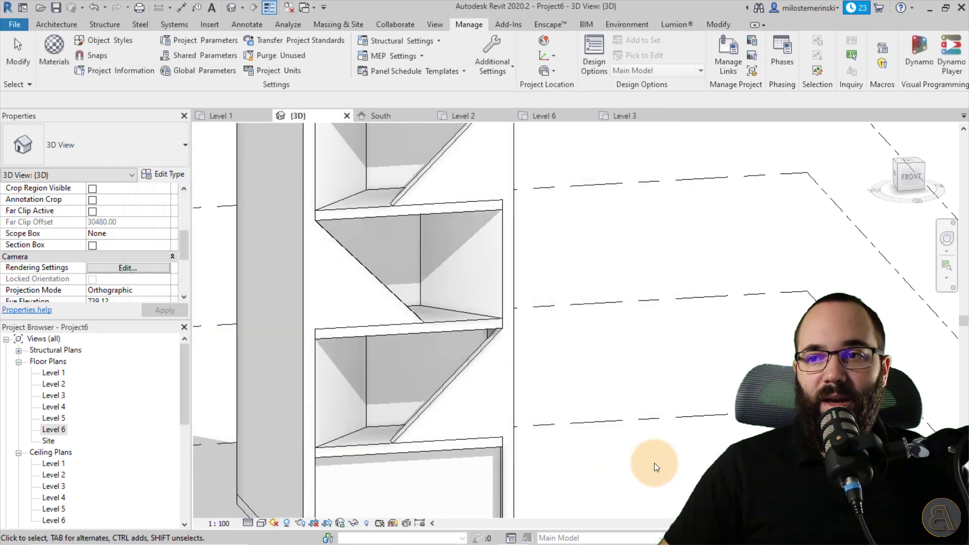
scroll(567, 309, "down", 2)
middle_click_drag(574, 347, 575, 349)
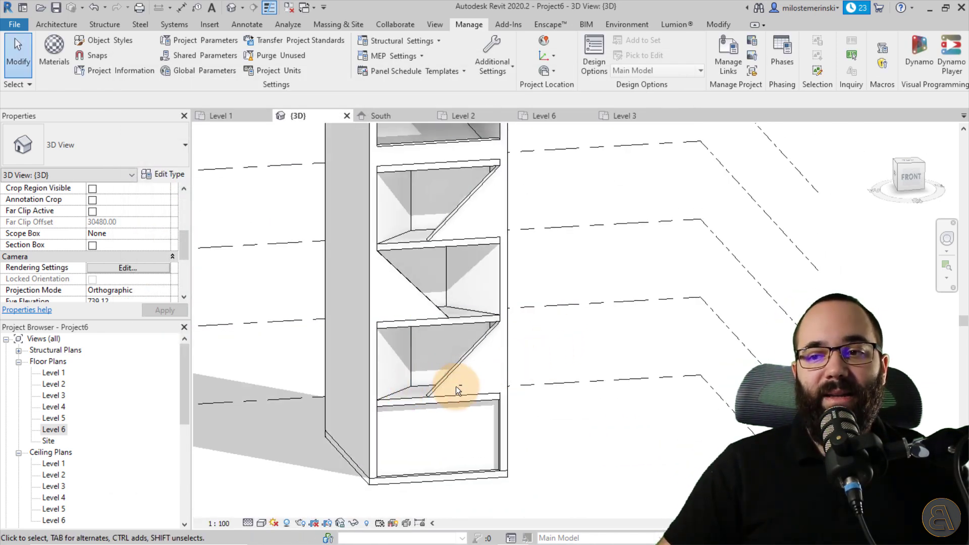
mouse_move(456, 386)
middle_mouse_down("shift")
mouse_move(400, 385)
mouse_move(426, 374)
mouse_move(432, 383)
mouse_move(407, 377)
middle_mouse_up("shift")
scroll(397, 376, "up", 2)
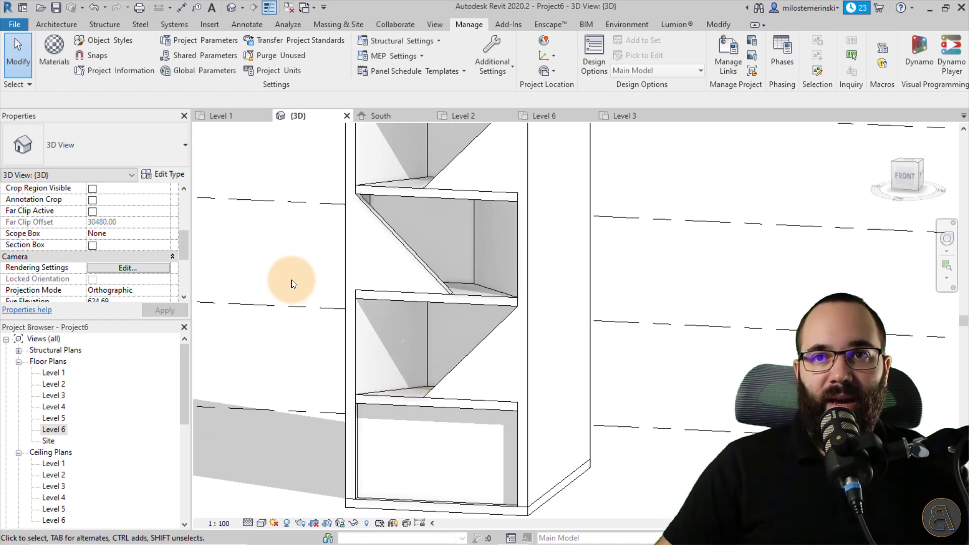
left_click(713, 31)
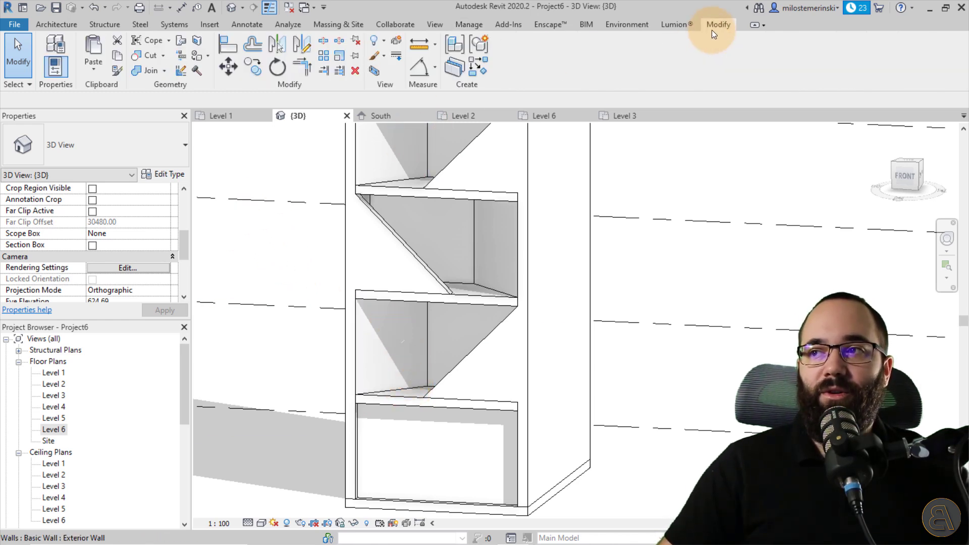
left_click(193, 45)
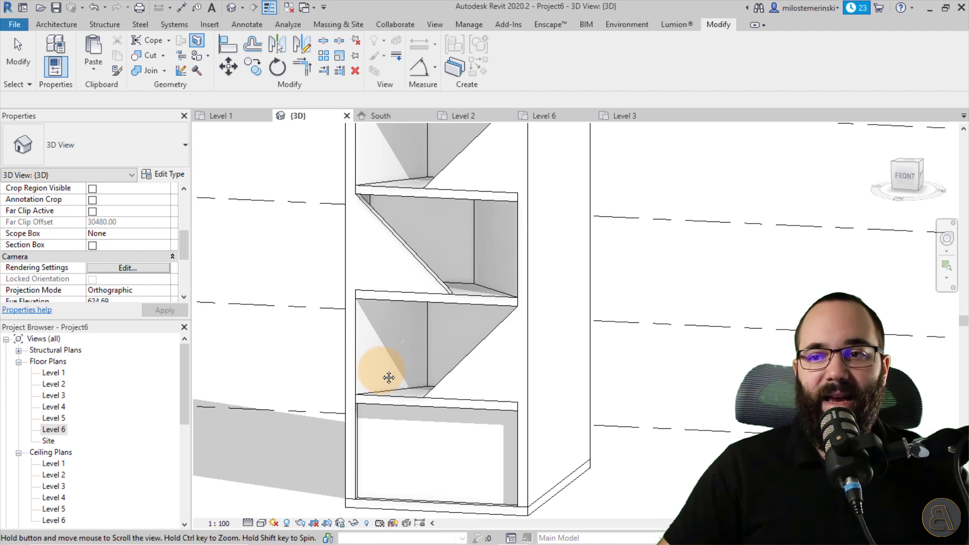
scroll(343, 358, "up", 3)
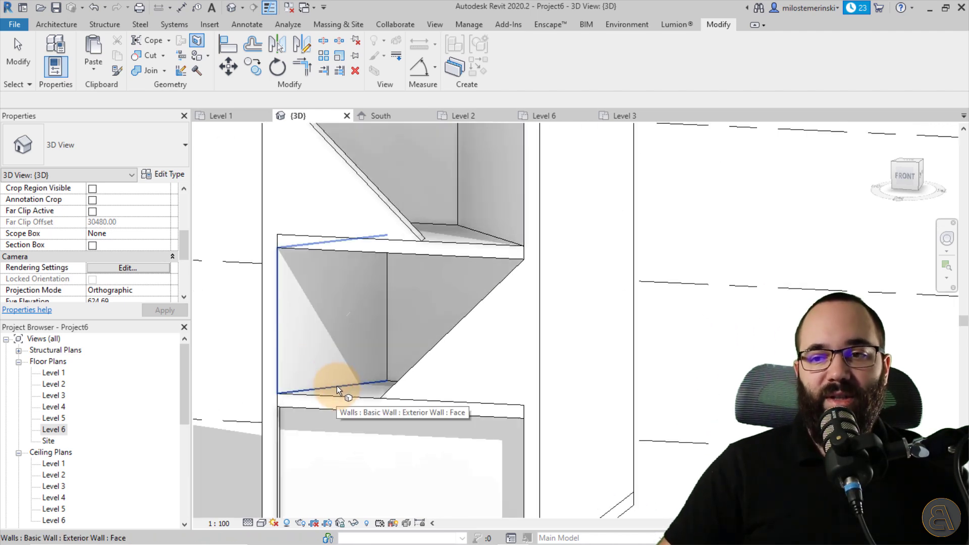
Split the lower balcony's wall face with a line from its bottom-left corner to the upper slab corner.
left_click(337, 386)
left_click(530, 42)
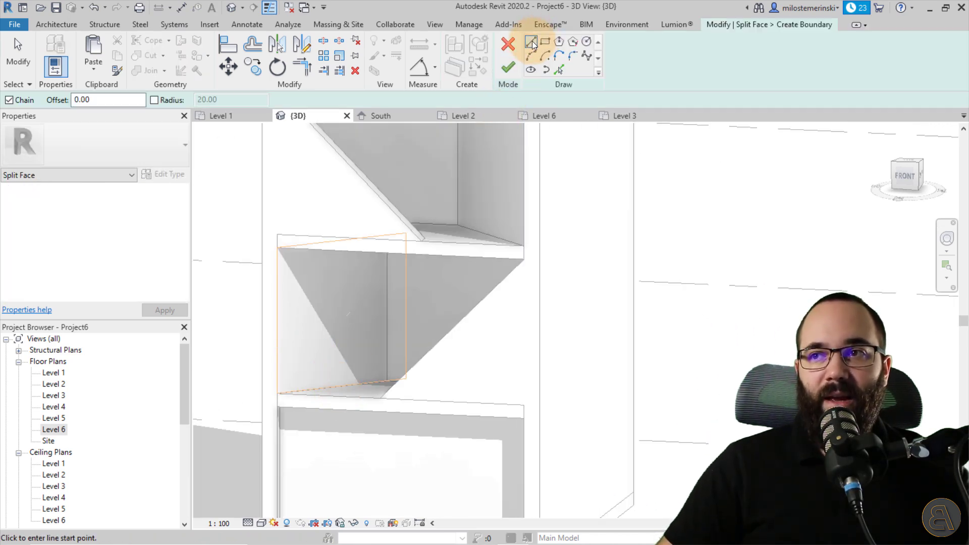
left_click(284, 393)
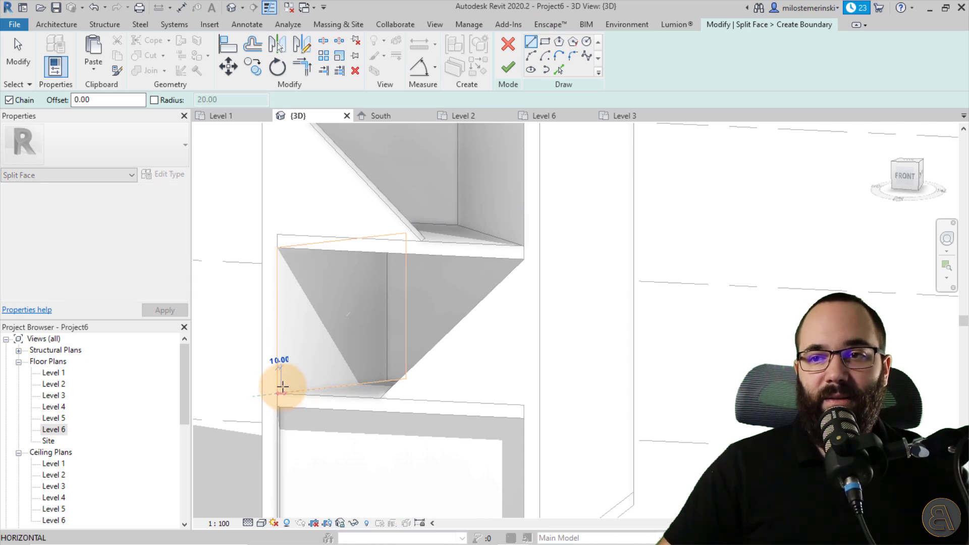
left_click(405, 234)
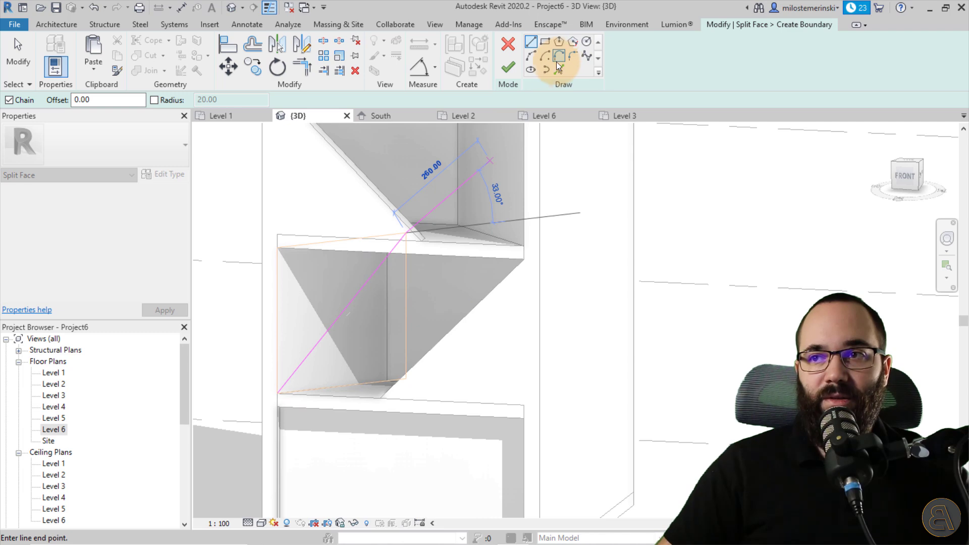
left_click(508, 67)
middle_click_drag(346, 358, 359, 304, "shift")
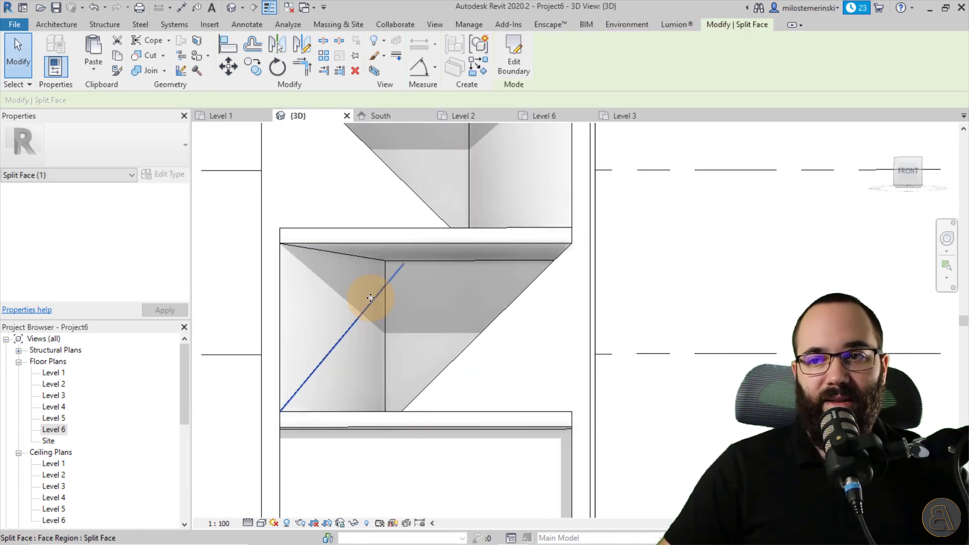
Undo, redraw the diagonal split line from the top edge, and finish the sketch.
left_click(93, 12)
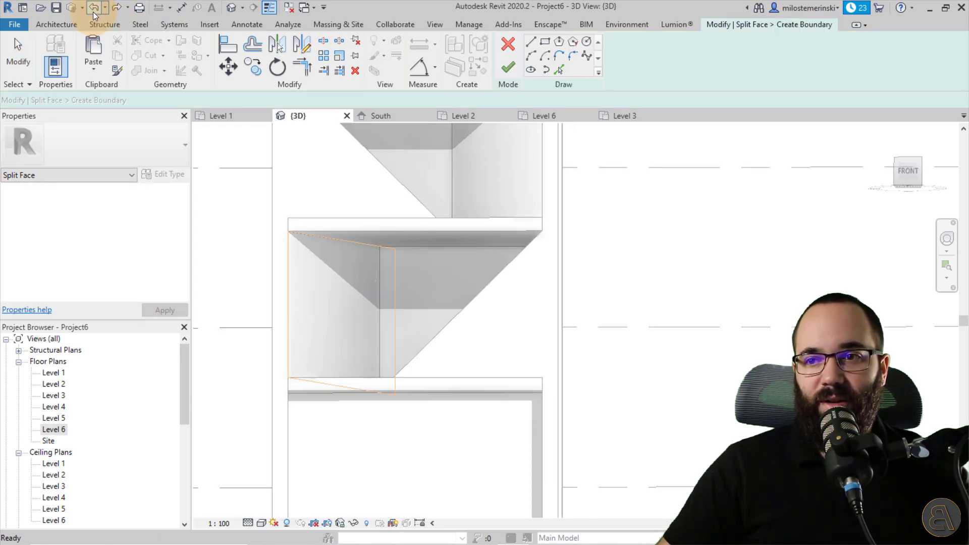
left_click(532, 43)
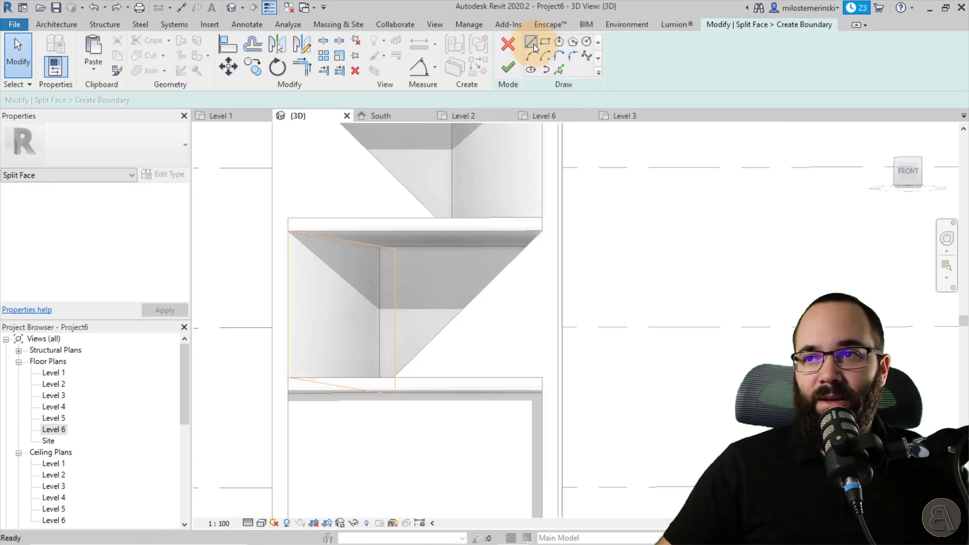
left_click(380, 248)
mouse_move(357, 292)
middle_mouse_down("shift")
mouse_move(321, 351)
mouse_move(366, 349)
mouse_move(384, 323)
middle_mouse_up("shift")
left_click(509, 67)
mouse_move(401, 289)
middle_mouse_down("shift")
mouse_move(422, 238)
mouse_move(444, 277)
mouse_move(427, 329)
mouse_move(495, 145)
middle_mouse_up("shift")
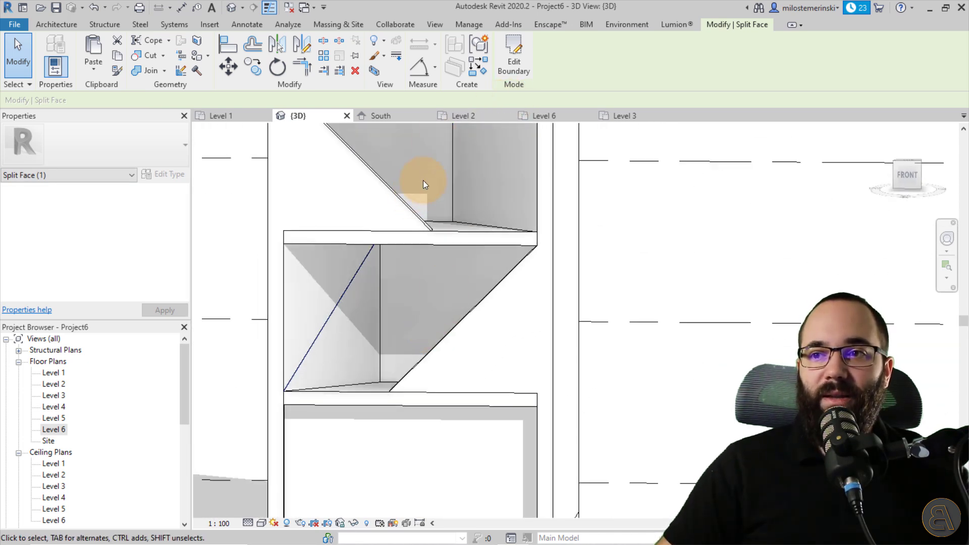
key("Escape")
Split the next balcony's wall face with a diagonal from its top corner to the slab corner.
left_click(197, 40)
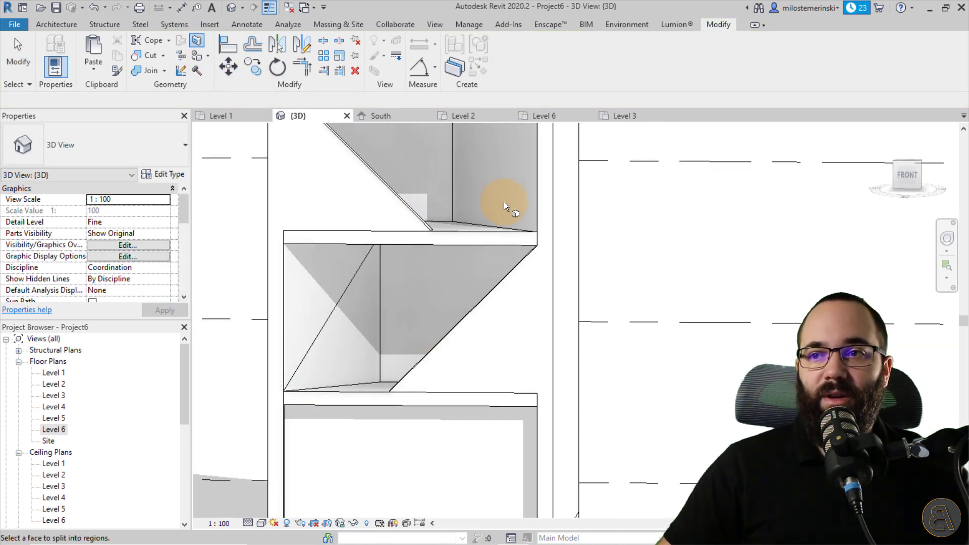
left_click(466, 222)
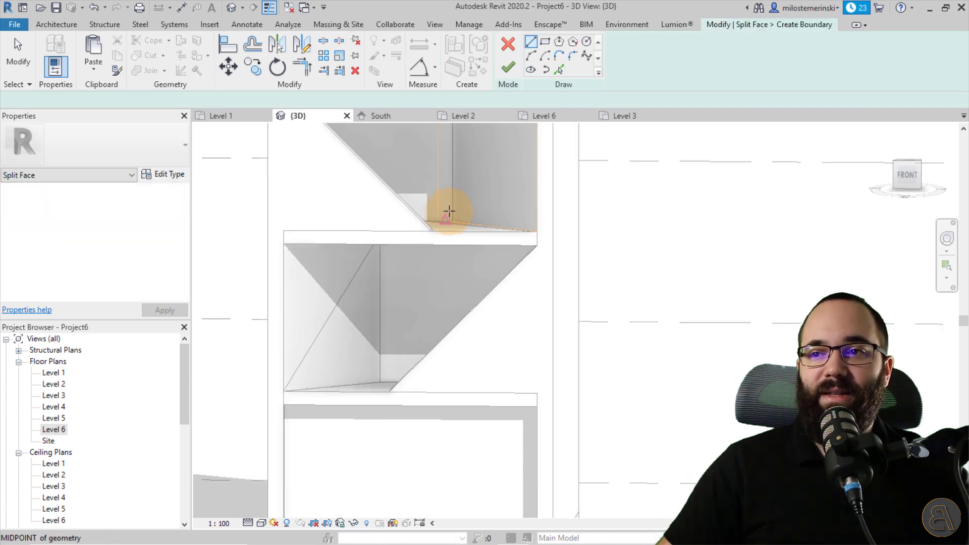
mouse_move(491, 195)
middle_mouse_down()
mouse_move(476, 263)
mouse_move(448, 311)
mouse_move(485, 263)
middle_mouse_up()
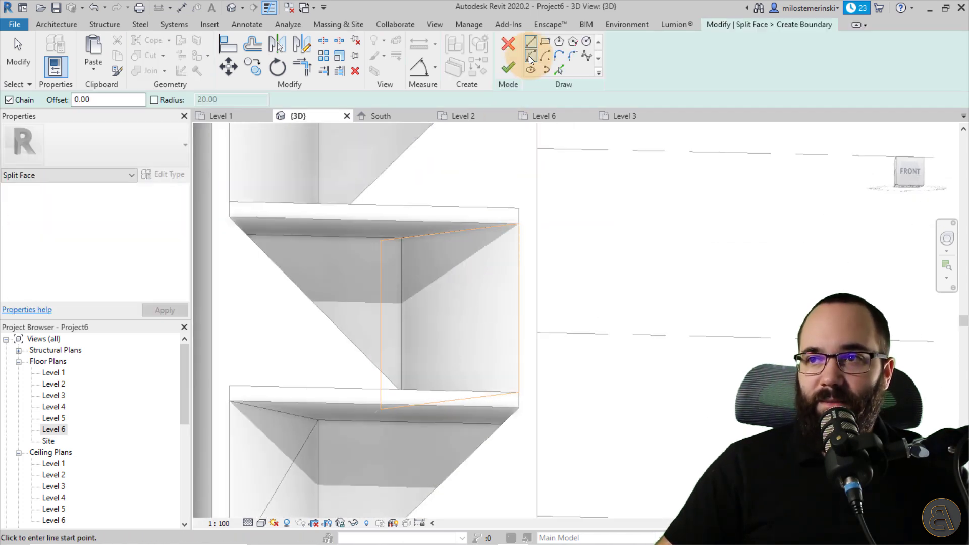
left_click(402, 239)
left_click(519, 391)
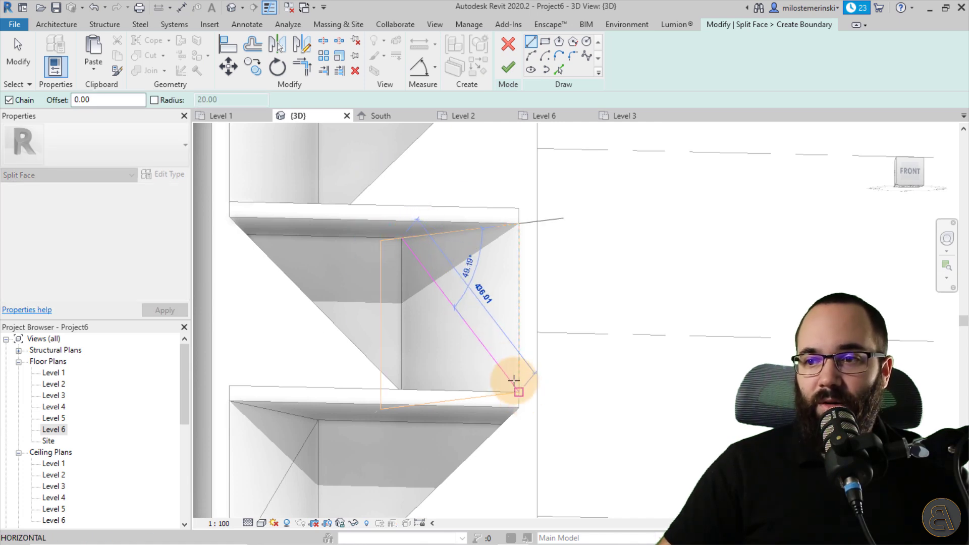
left_click(508, 71)
mouse_move(476, 193)
middle_mouse_down("shift")
mouse_move(448, 214)
mouse_move(524, 282)
mouse_move(426, 288)
mouse_move(415, 308)
middle_mouse_up("shift")
scroll(415, 308, "up", 1)
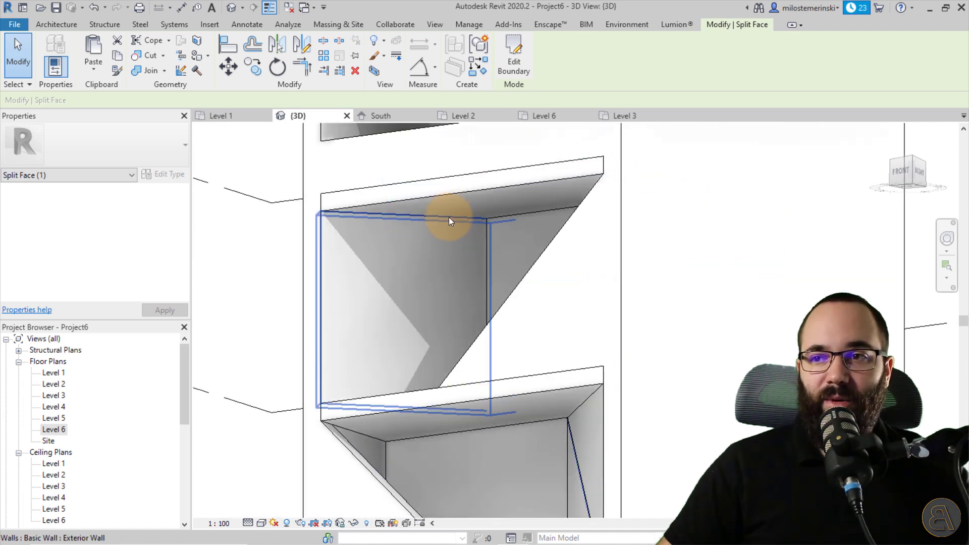
Split another balcony's inner wall face diagonally from its top corner to the bottom-left corner.
left_click(448, 217)
left_click(196, 41)
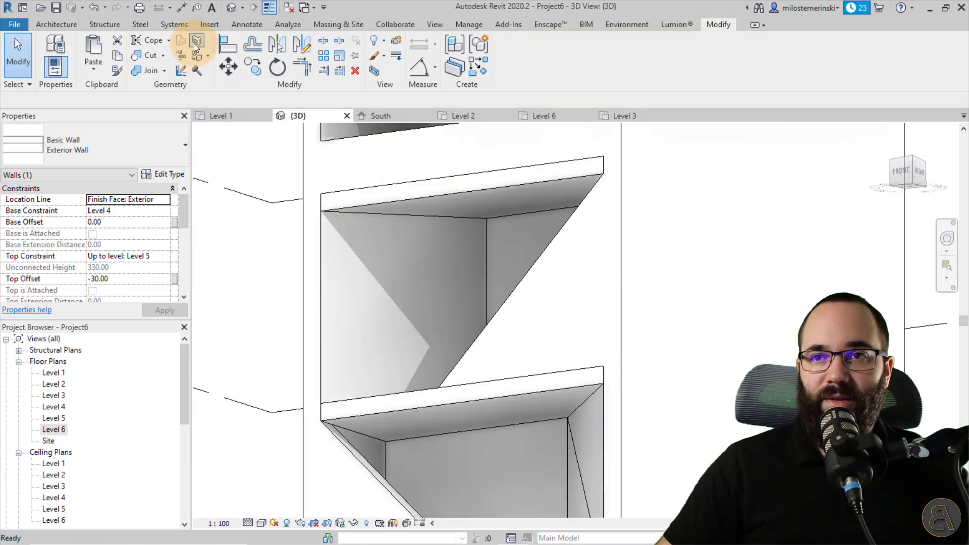
left_click(323, 393)
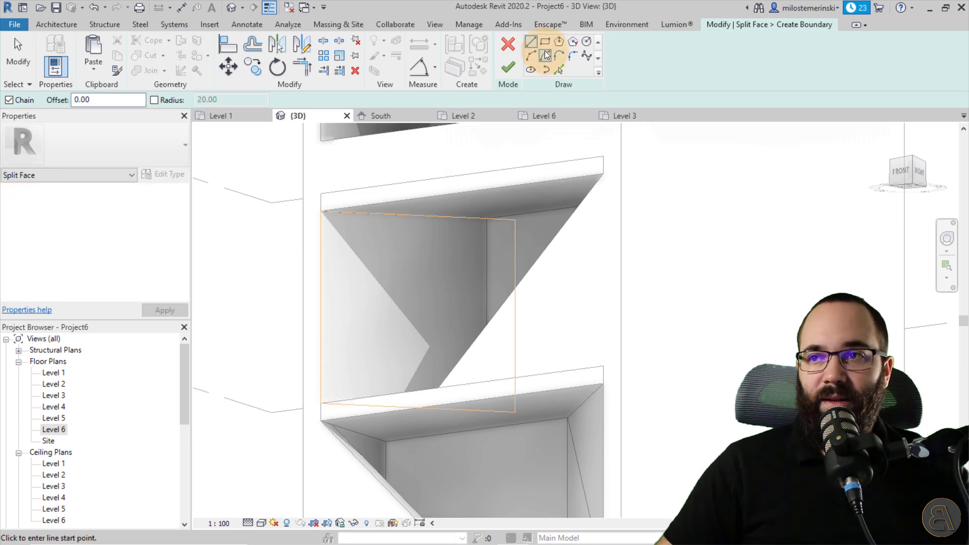
left_click(486, 220)
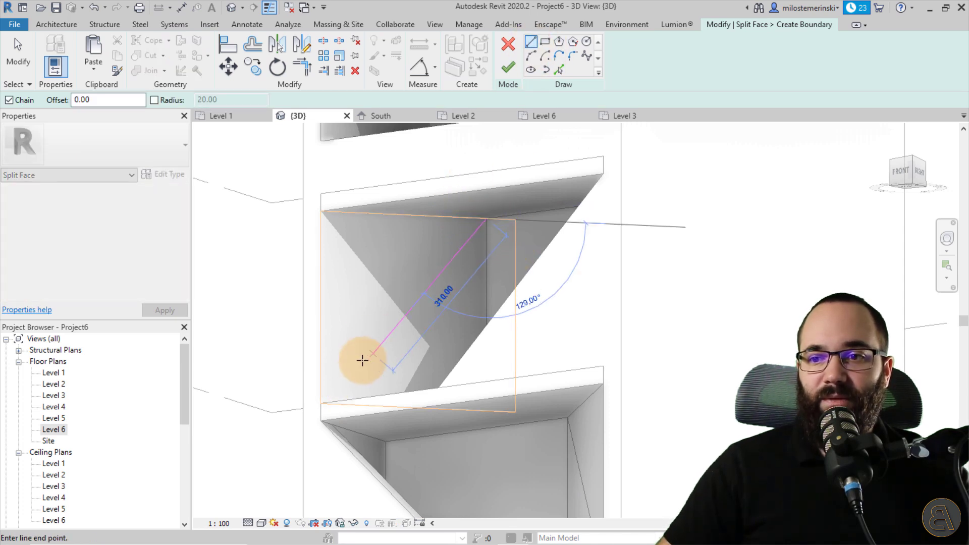
left_click(326, 402)
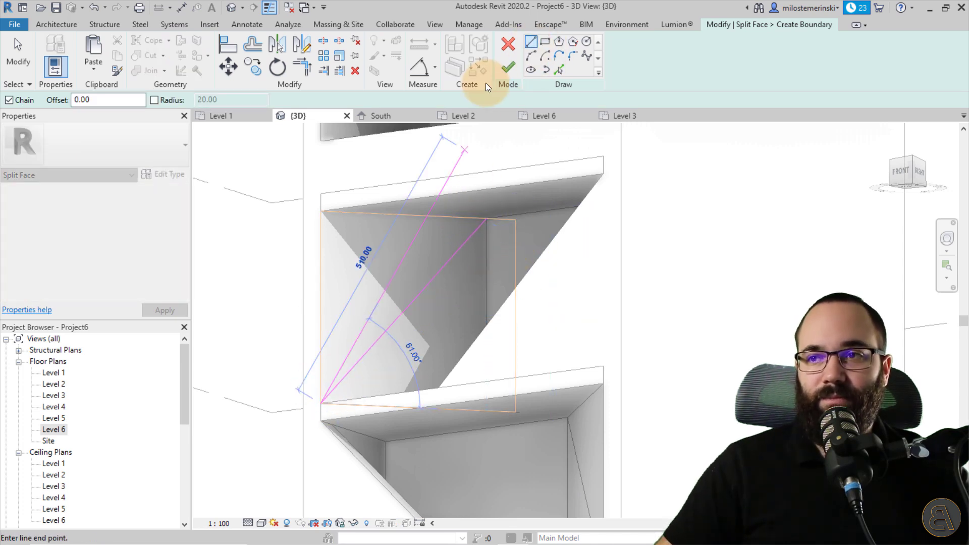
left_click(508, 69)
scroll(314, 259, "down", 4)
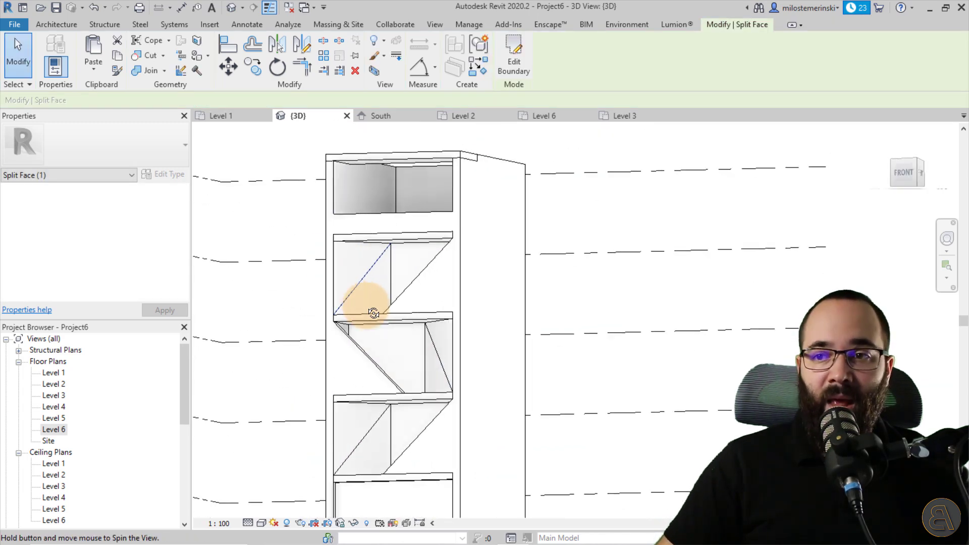
Orbit to the balconies and start Paint with the Brick, Modular material.
mouse_move(356, 262)
middle_mouse_down("shift")
mouse_move(494, 426)
mouse_move(493, 360)
mouse_move(520, 381)
mouse_move(511, 397)
mouse_move(496, 397)
mouse_move(514, 421)
mouse_move(537, 363)
mouse_move(584, 351)
mouse_move(423, 420)
middle_mouse_up("shift")
scroll(424, 420, "up", 2)
scroll(407, 422, "up", 1)
mouse_move(381, 444)
middle_mouse_down("shift")
mouse_move(393, 448)
mouse_move(396, 429)
middle_mouse_up("shift")
left_click(402, 340)
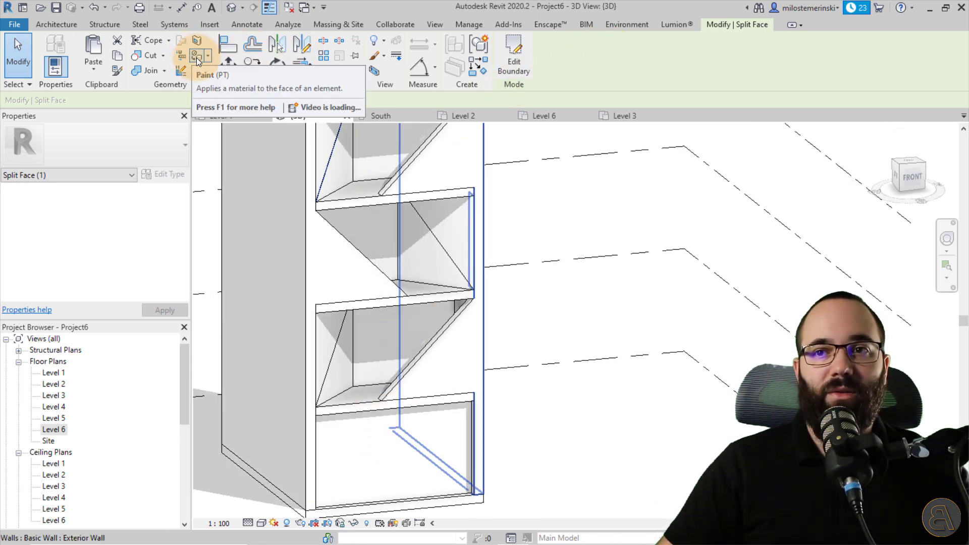
left_click(197, 57)
scroll(51, 281, "up", 1)
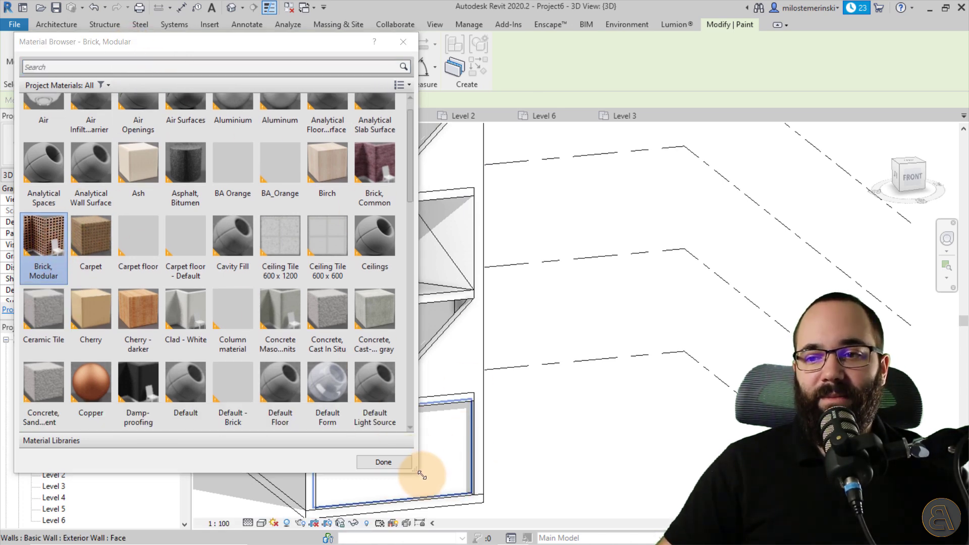
left_click_drag(420, 475, 251, 282)
left_click_drag(93, 46, 686, 43)
scroll(705, 252, "down", 5)
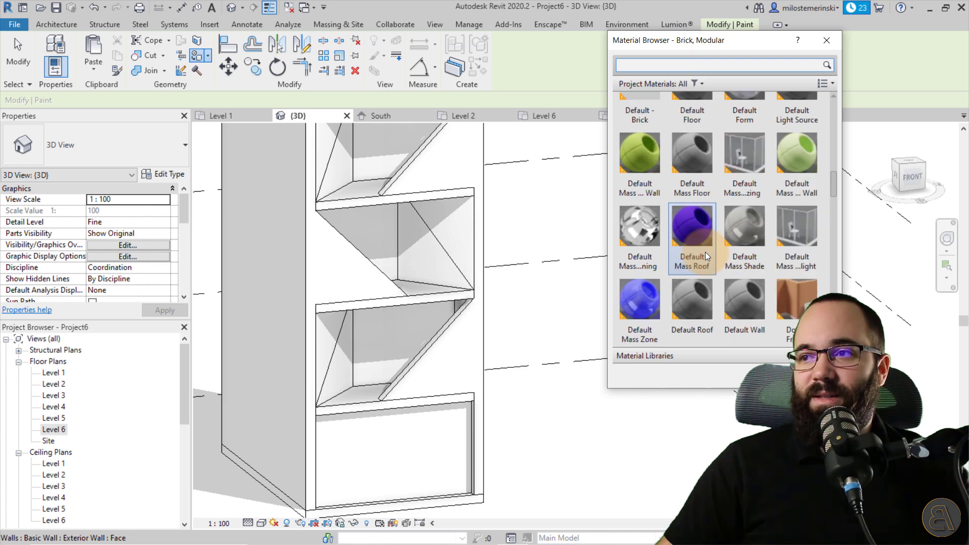
scroll(705, 252, "up", 5)
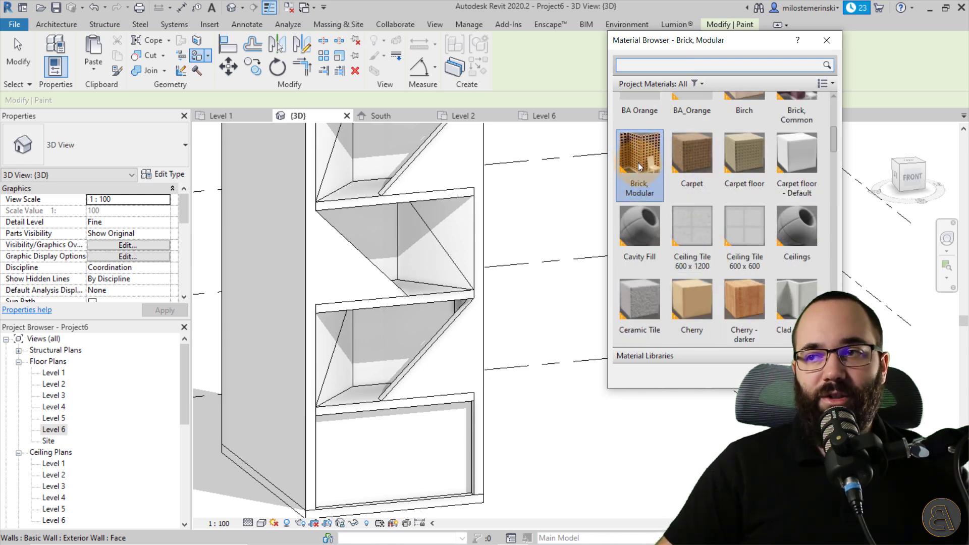
Paint the lower wall face and the middle and upper balcony back faces with Brick, Modular.
left_click(411, 460)
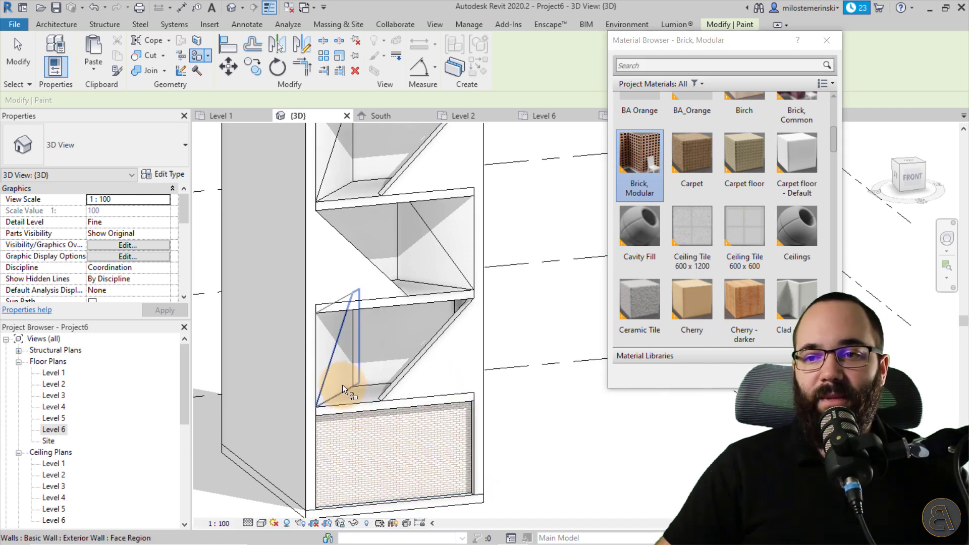
left_click(372, 374)
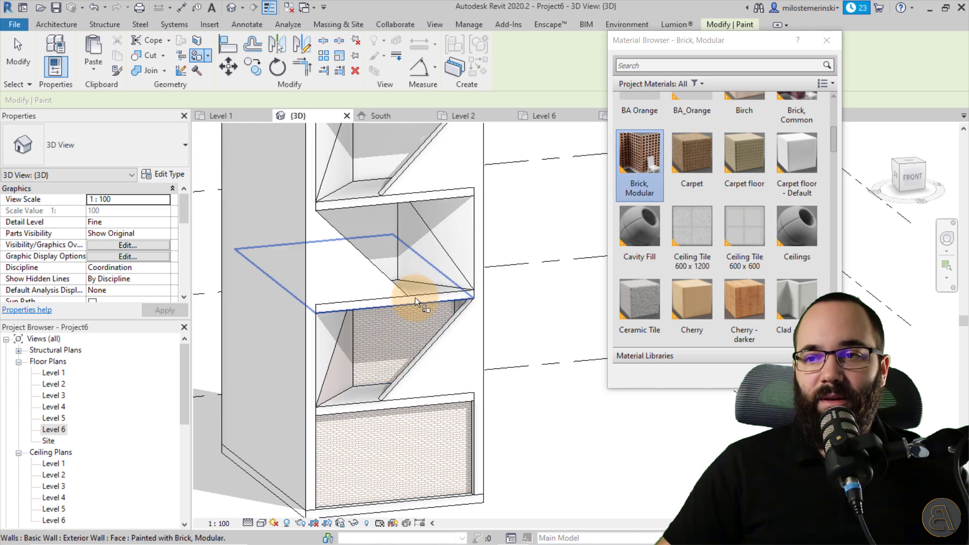
middle_click_drag(377, 223, 369, 310)
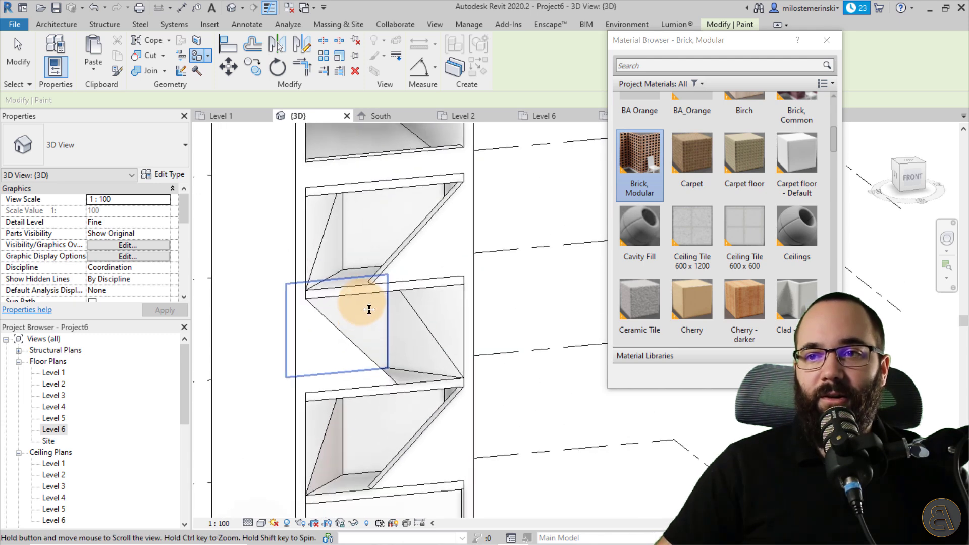
left_click(360, 248)
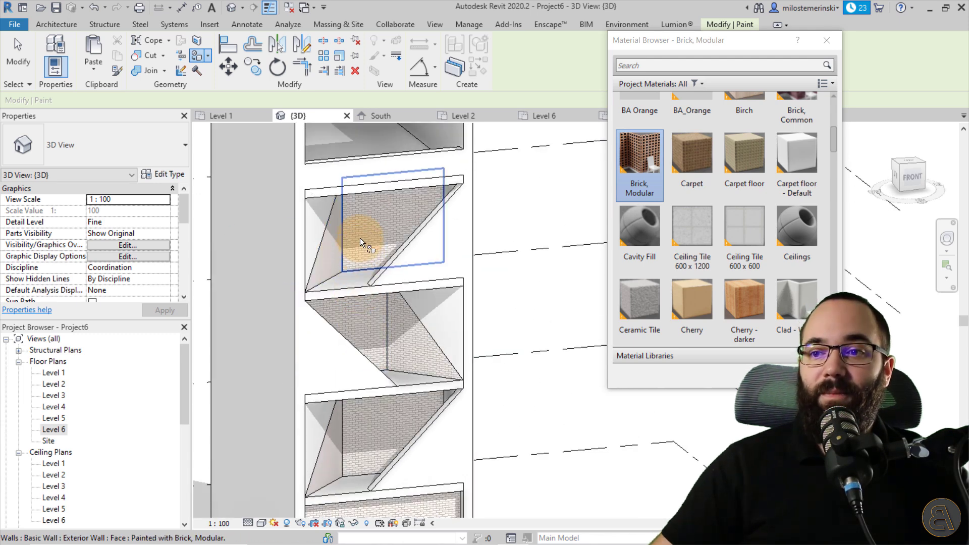
scroll(364, 253, "down", 2)
left_click(677, 376)
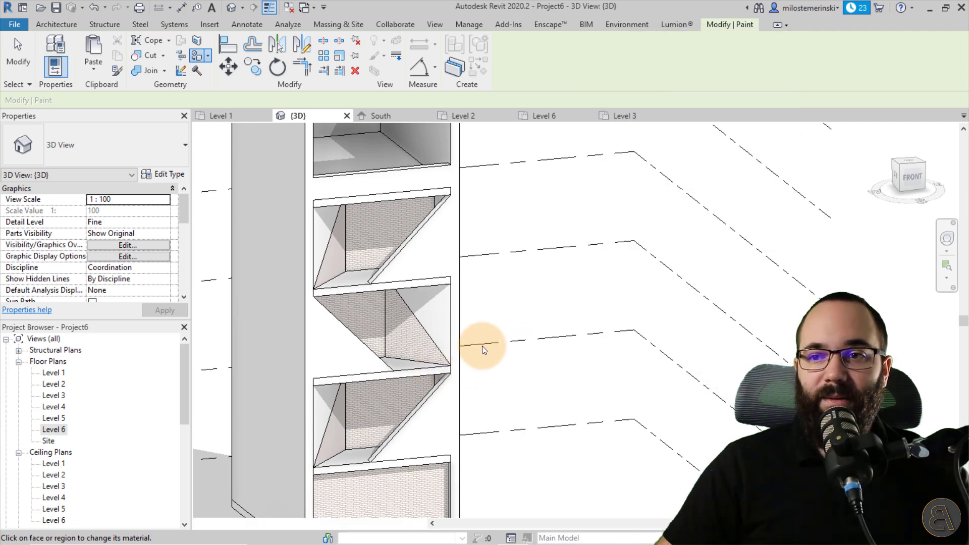
scroll(483, 349, "down", 3)
key("Escape")
mouse_move(510, 383)
middle_mouse_down("shift")
mouse_move(494, 342)
mouse_move(504, 368)
mouse_move(529, 346)
mouse_move(547, 426)
middle_mouse_up("shift")
scroll(418, 396, "up", 3)
scroll(423, 411, "up", 2)
middle_click_drag(425, 427, 432, 385)
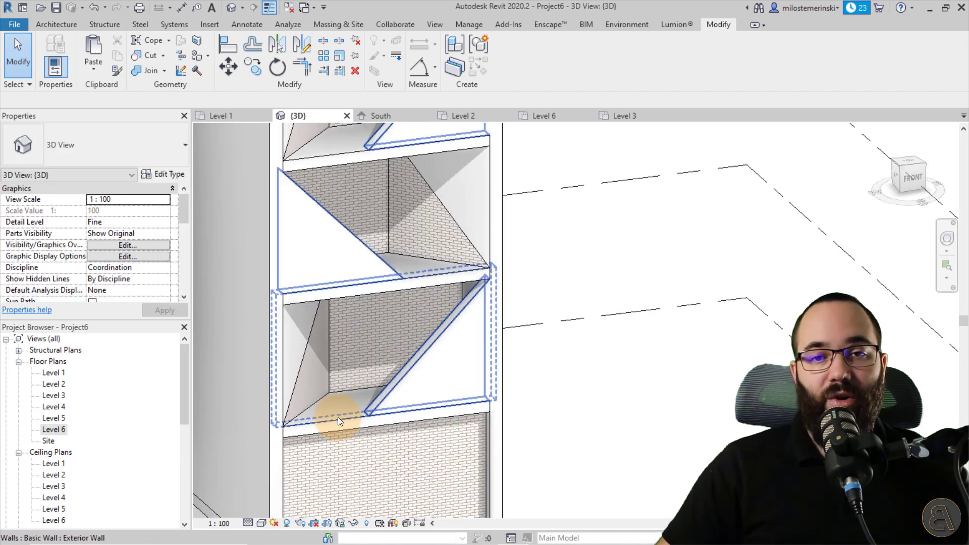
left_click(65, 24)
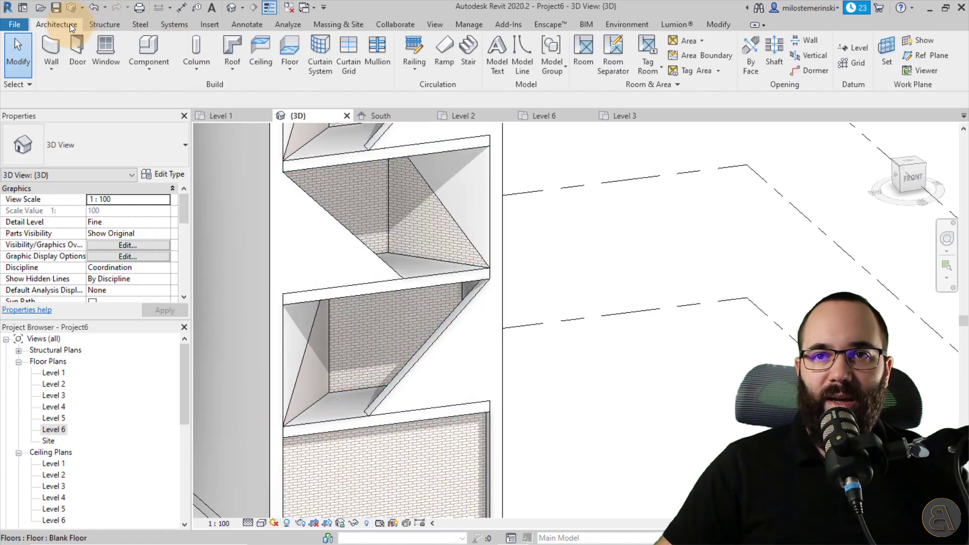
left_click(146, 70)
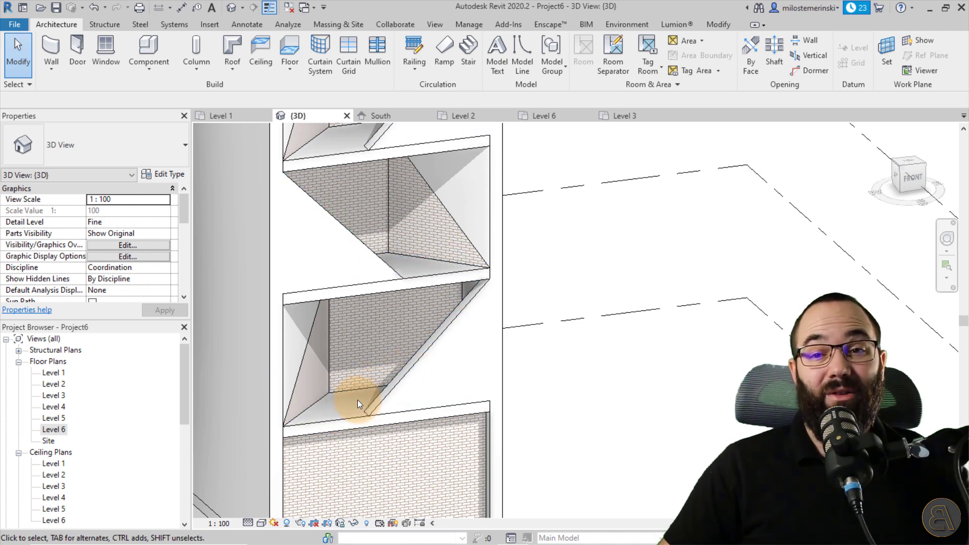
Start an architectural wall of type Curtain Wall on the Level 2 floor plan.
left_click(57, 77)
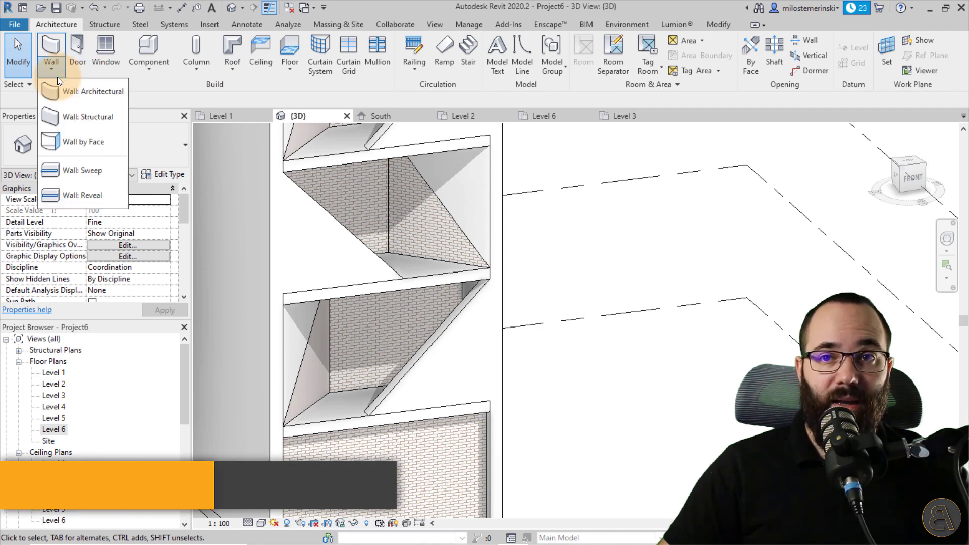
left_click(49, 46)
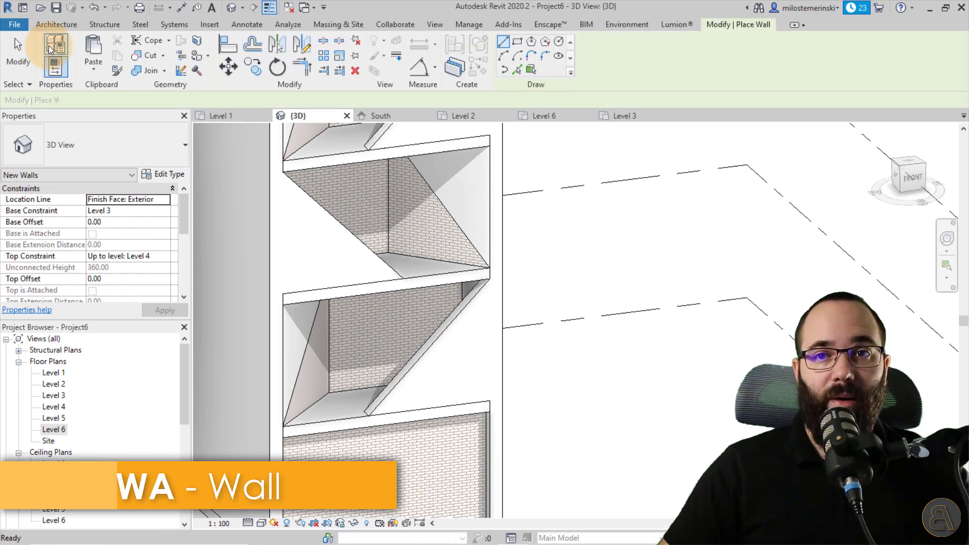
left_click(77, 151)
scroll(76, 303, "down", 2)
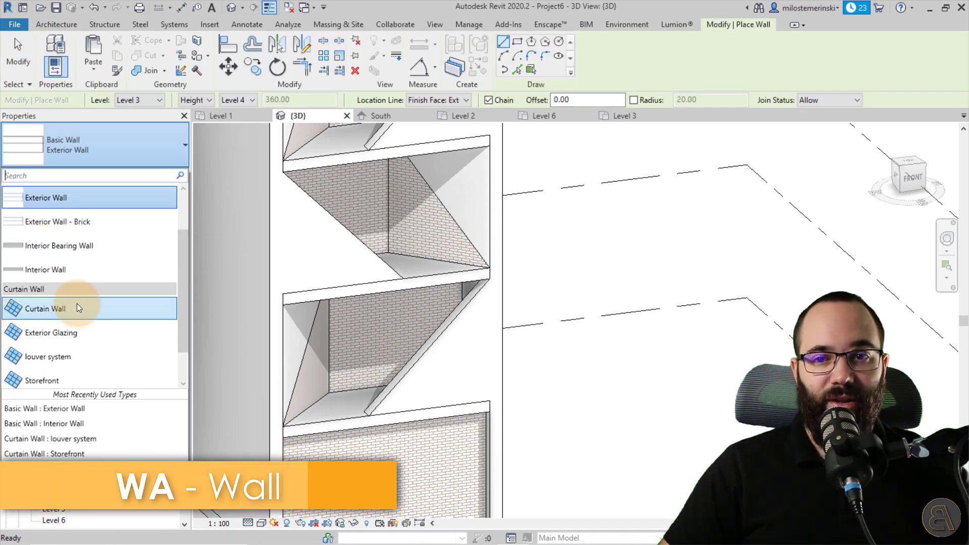
left_click(44, 280)
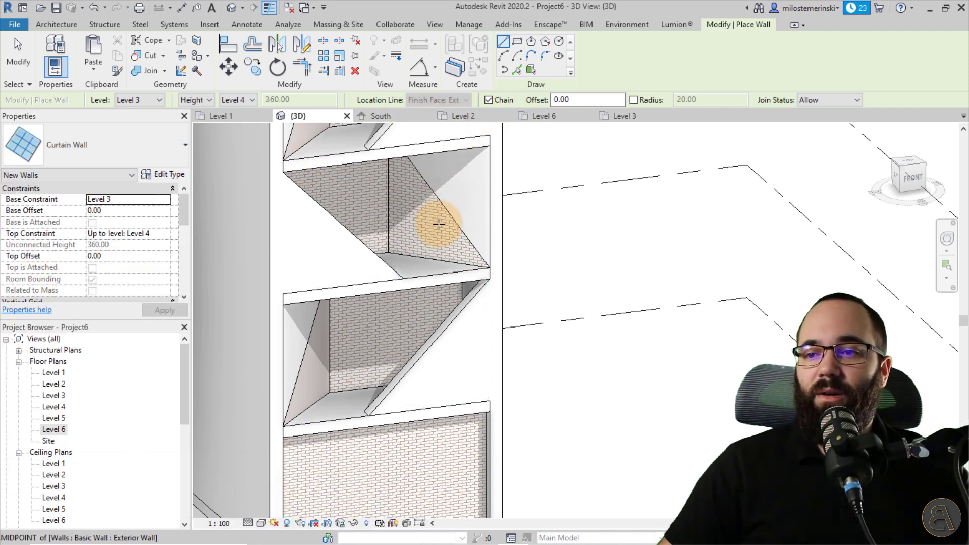
scroll(439, 224, "down", 3)
left_click(469, 117)
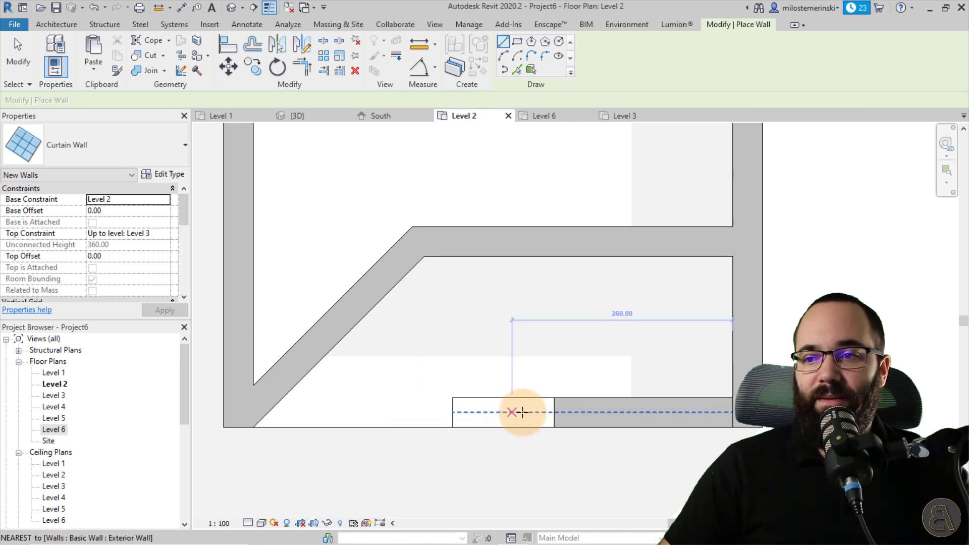
scroll(523, 412, "up", 2)
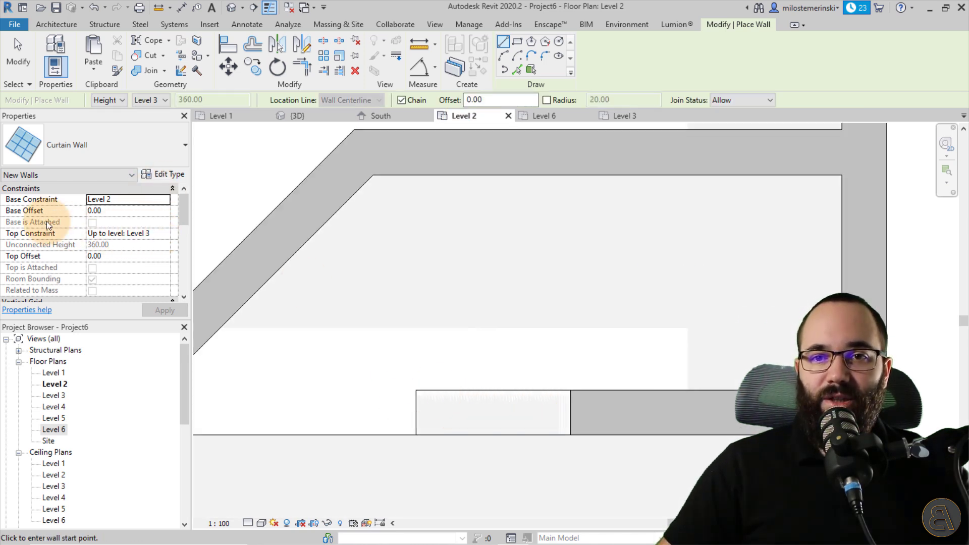
Set the top to Unconnected at height 90 and draw the 344-long railing along the balcony front.
left_click(153, 233)
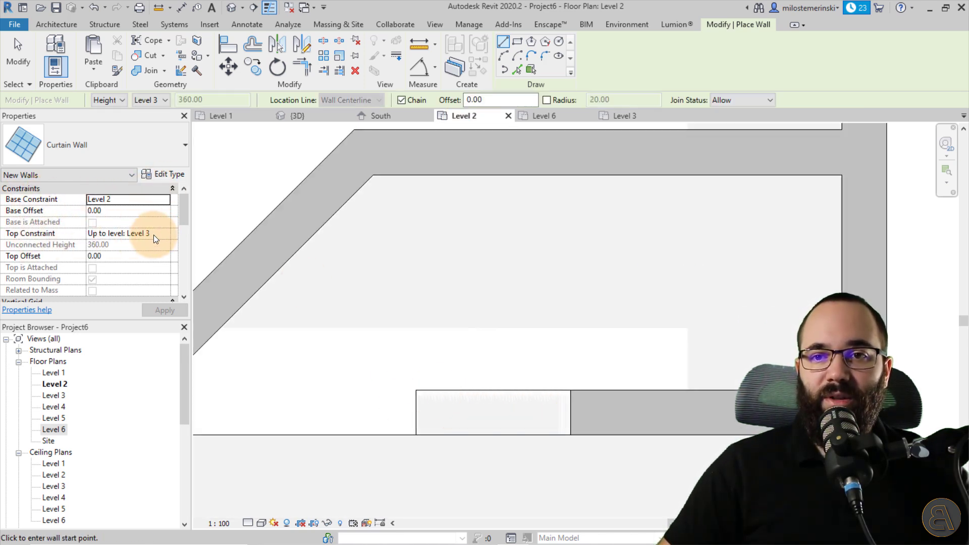
left_click(122, 246)
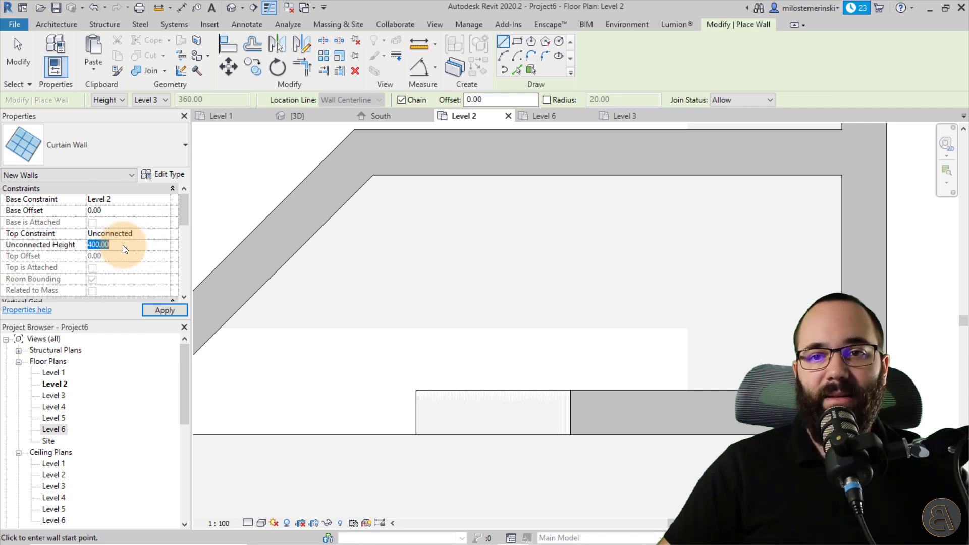
type("90")
left_click(166, 312)
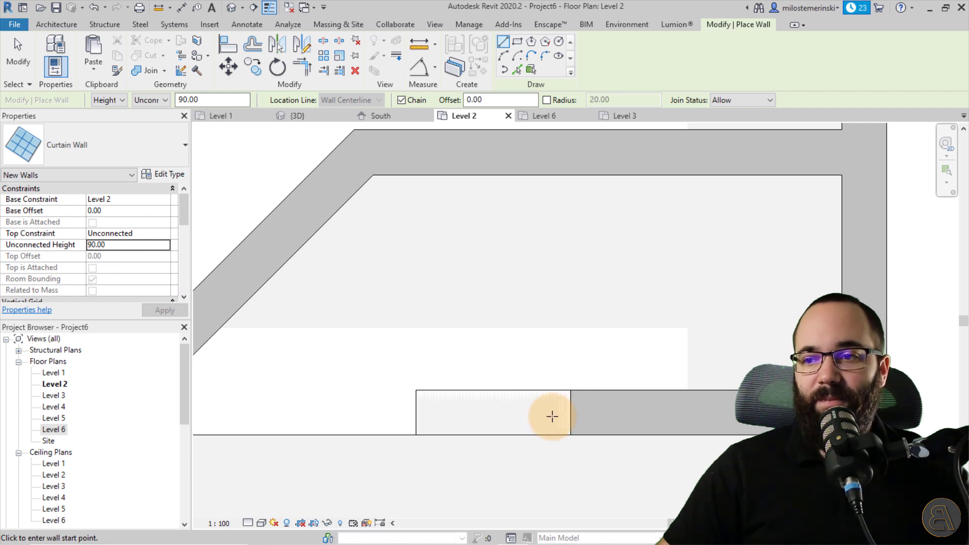
scroll(556, 410, "down", 2)
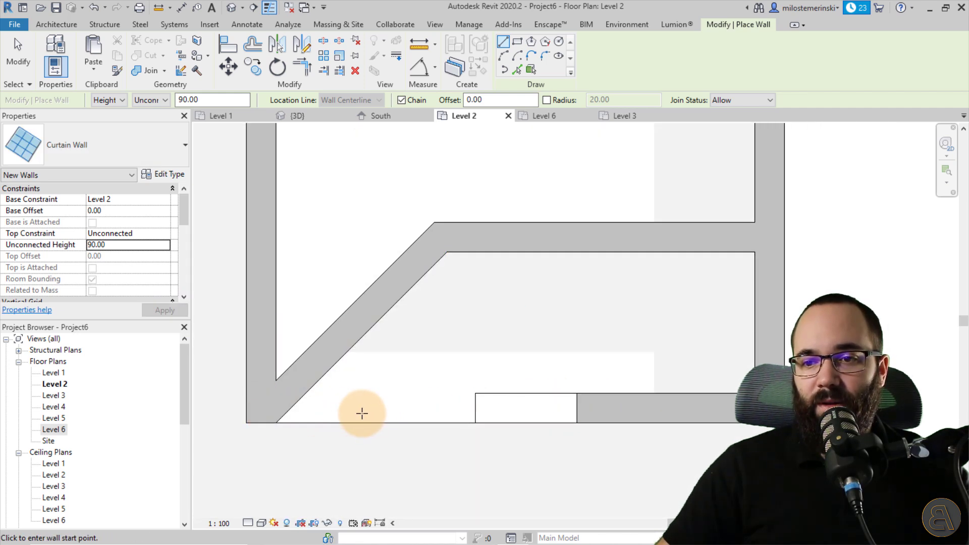
left_click(277, 409)
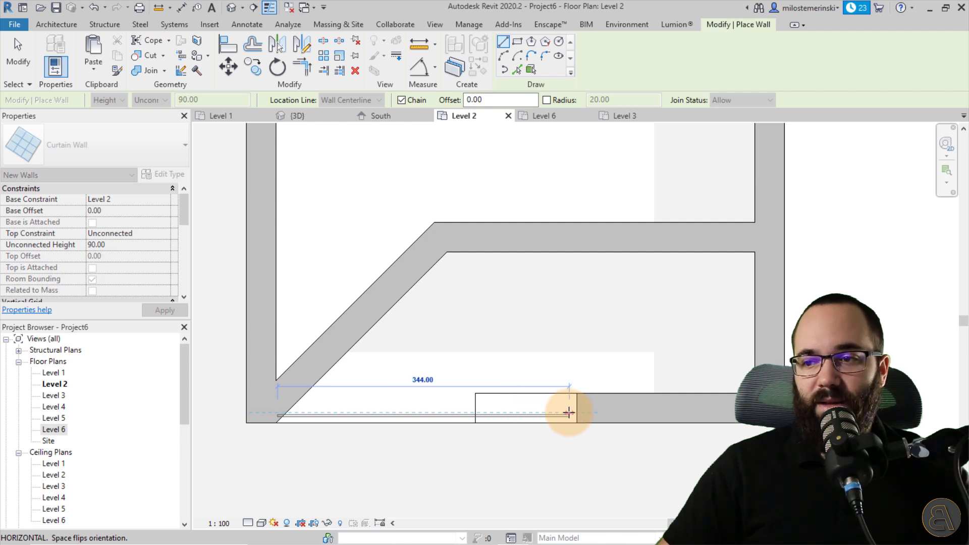
left_click(569, 412)
key("Escape")
key("Escape")
Open the Level 2 glass railing's outline profile for editing in the 3D view.
left_click(422, 415)
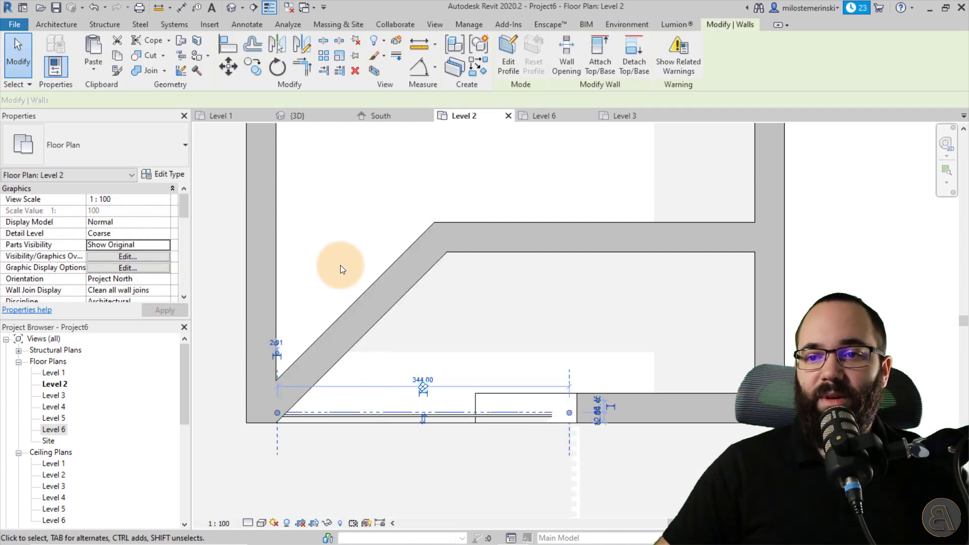
left_click(298, 116)
middle_click_drag(436, 271, 500, 76, "shift")
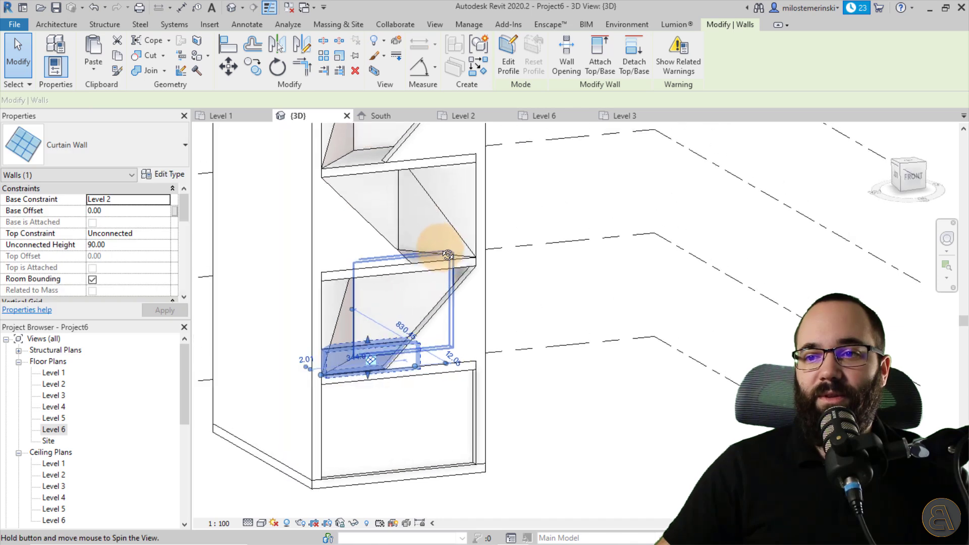
double_click(381, 362)
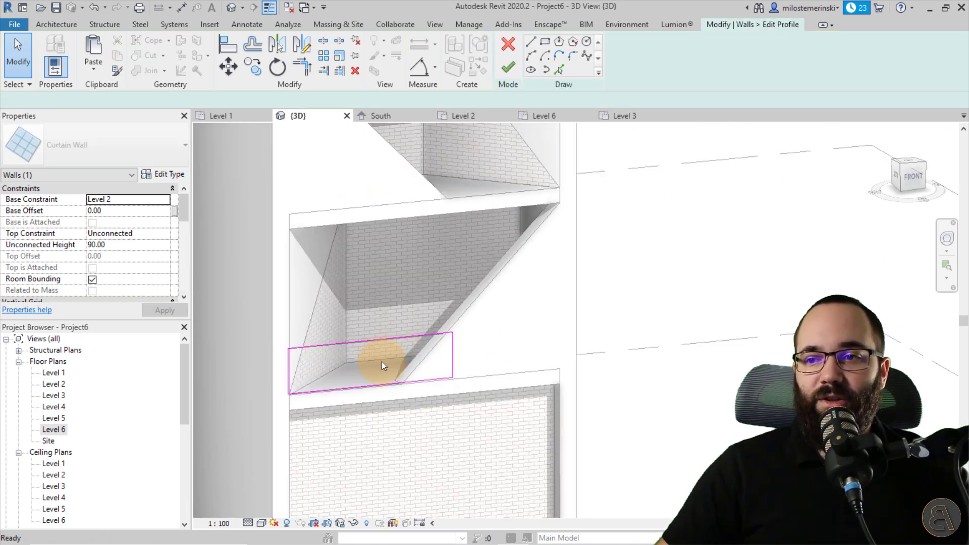
scroll(329, 371, "up", 3)
Add the angled balcony edge as a profile line and delete the right vertical profile line.
left_click(561, 70)
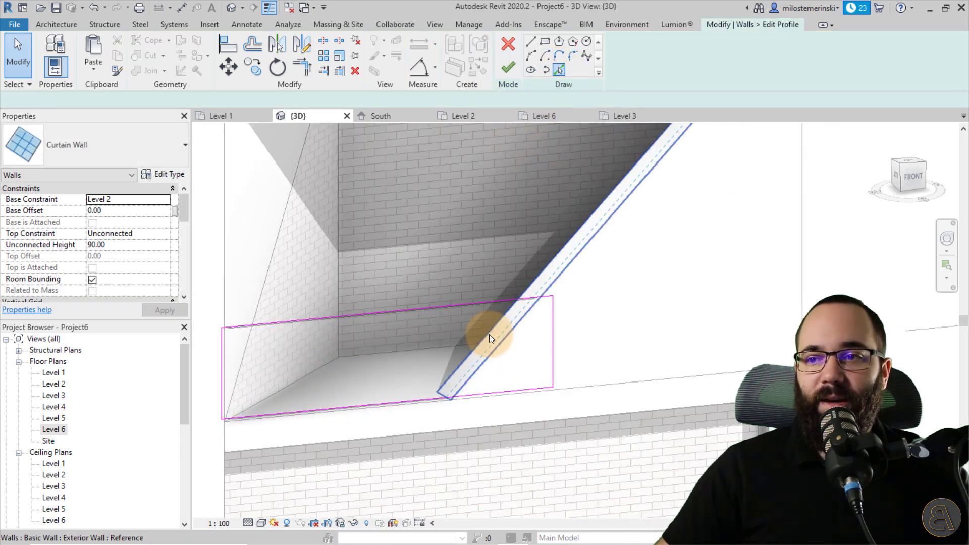
left_click(496, 343)
scroll(499, 347, "down", 2)
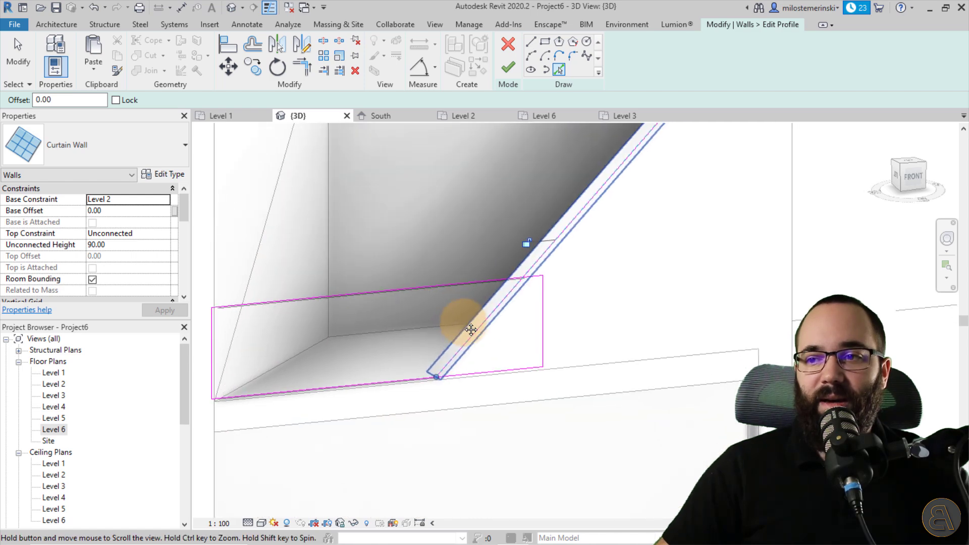
key("Escape")
left_click(521, 319)
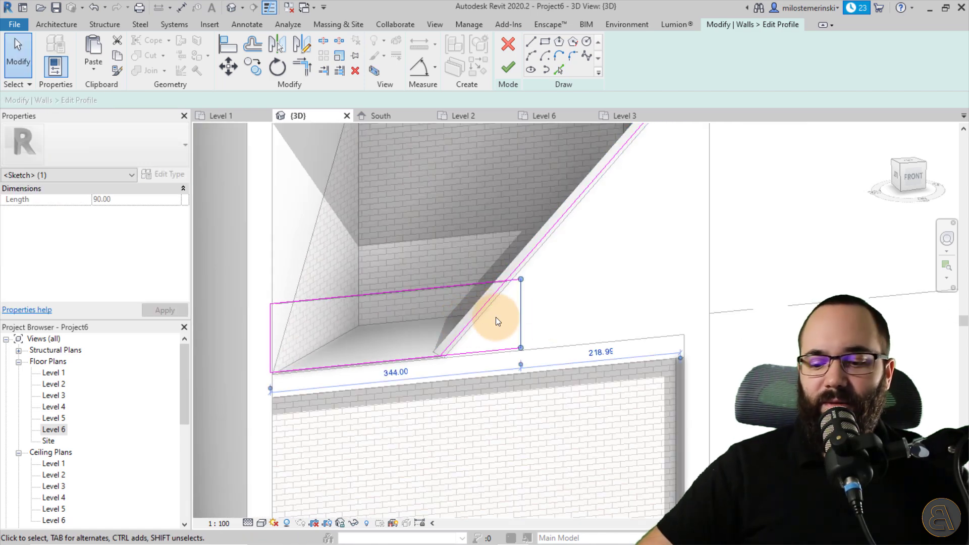
key("Delete")
Trim the top profile line to meet the diagonal with Trim/Extend to Corner (TR).
left_click(313, 70)
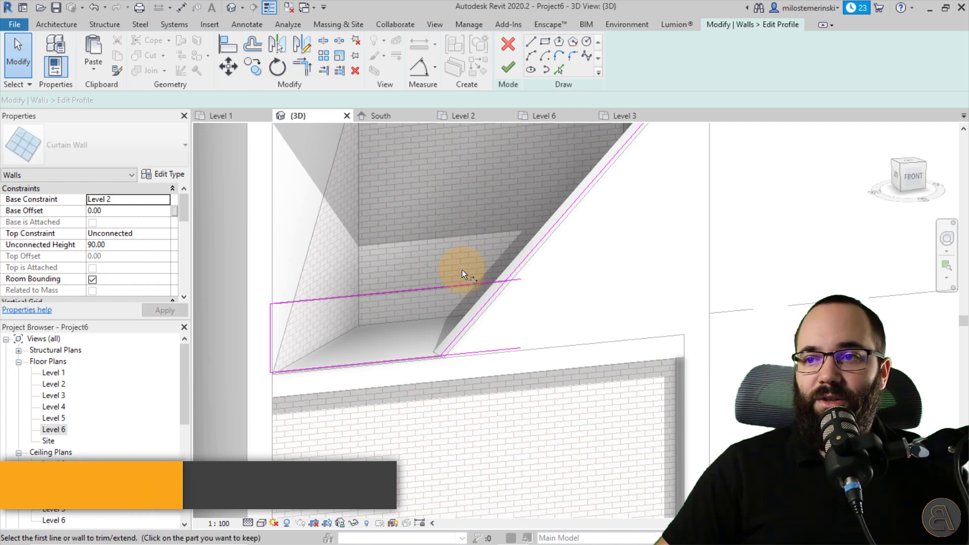
left_click(482, 299)
left_click(478, 286)
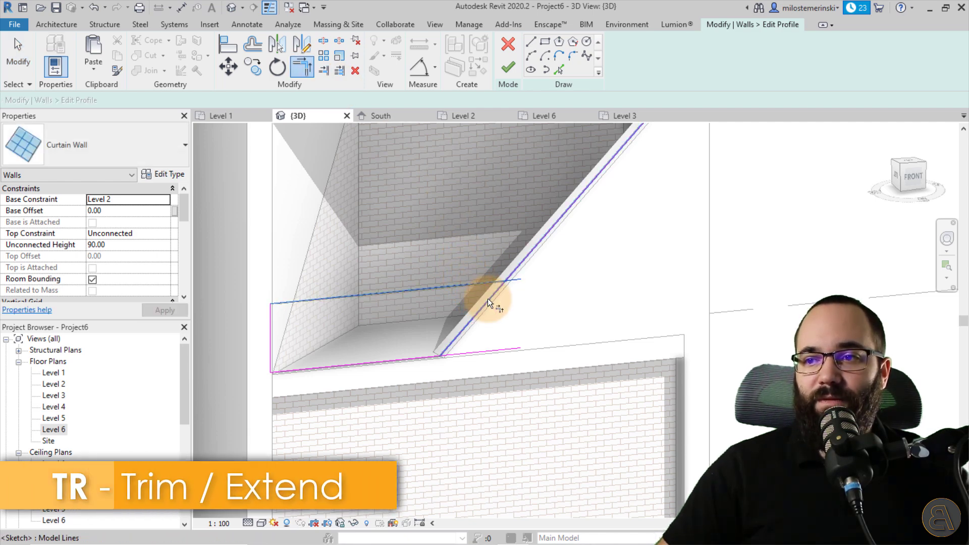
key("Escape")
scroll(259, 364, "up", 3)
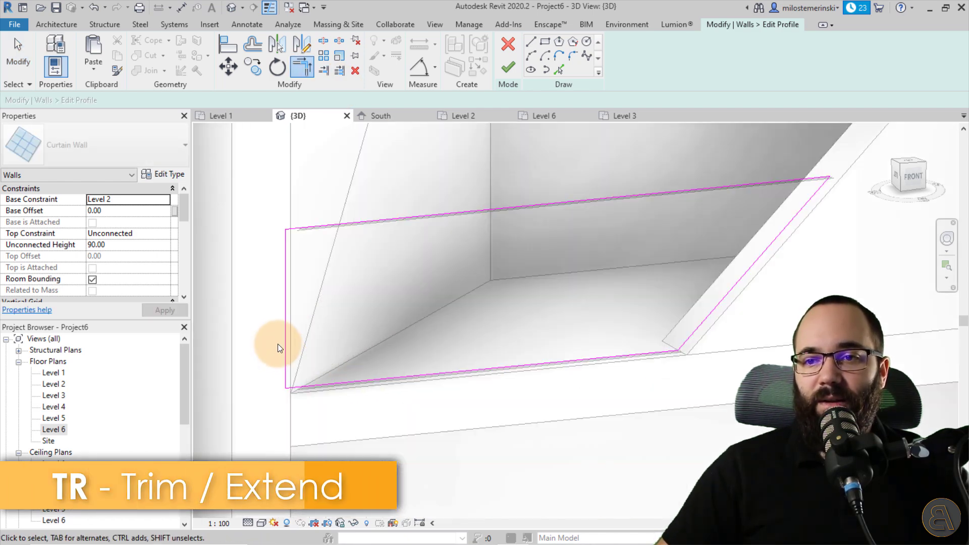
scroll(280, 346, "up", 3)
Shift the vertical profile line to the wall corner, remove constraints, and finish the profile edit.
left_click(328, 348)
left_click_drag(329, 348, 335, 349)
left_click(408, 323)
scroll(292, 378, "down", 3)
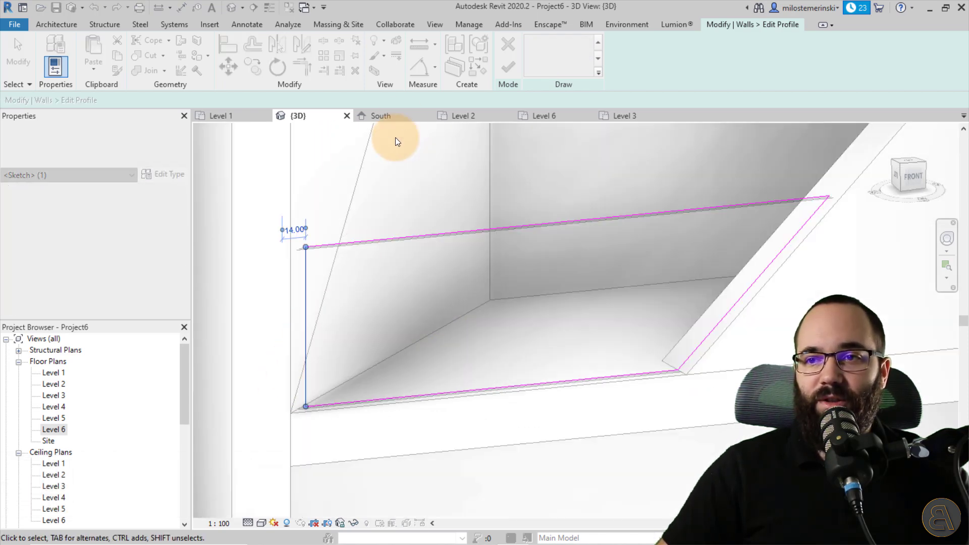
left_click(510, 71)
Select the reshaped glass railing and orbit to a frontal view of the balconies.
left_click(527, 345)
scroll(456, 322, "down", 2)
scroll(455, 322, "down", 2)
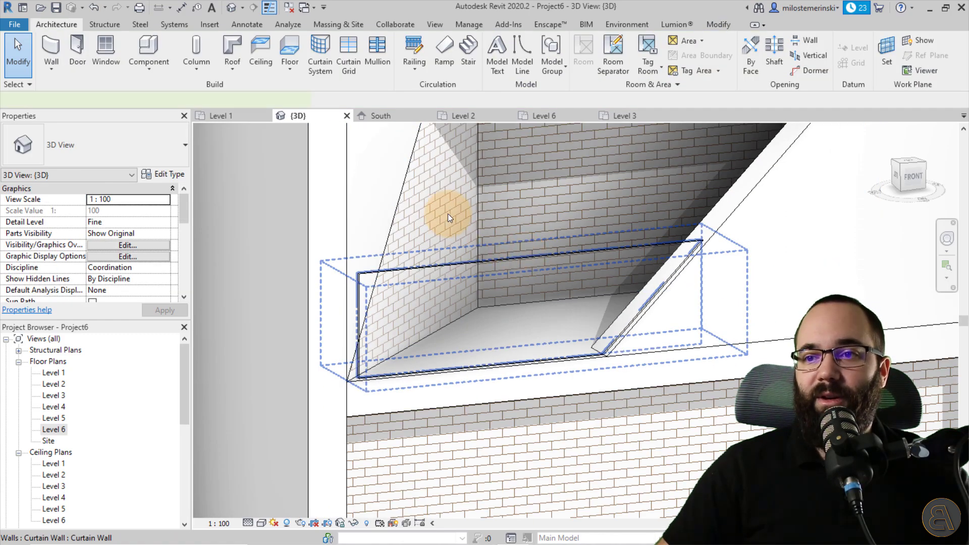
left_click(422, 237)
mouse_move(422, 237)
middle_mouse_down("shift")
mouse_move(456, 208)
mouse_move(396, 320)
mouse_move(526, 374)
mouse_move(504, 342)
middle_mouse_up("shift")
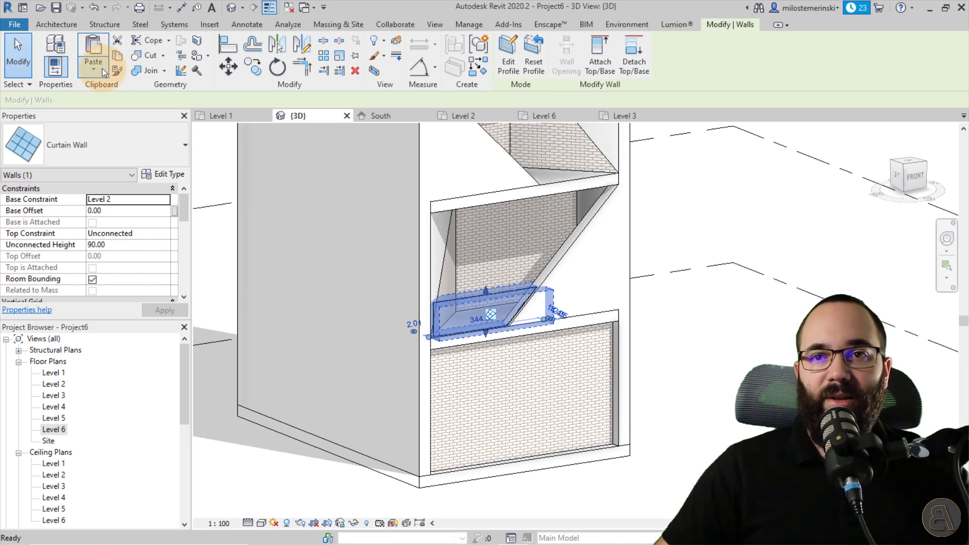
Paste the glass railing aligned to selected levels Level 3 and Level 4.
left_click(102, 68)
left_click(122, 118)
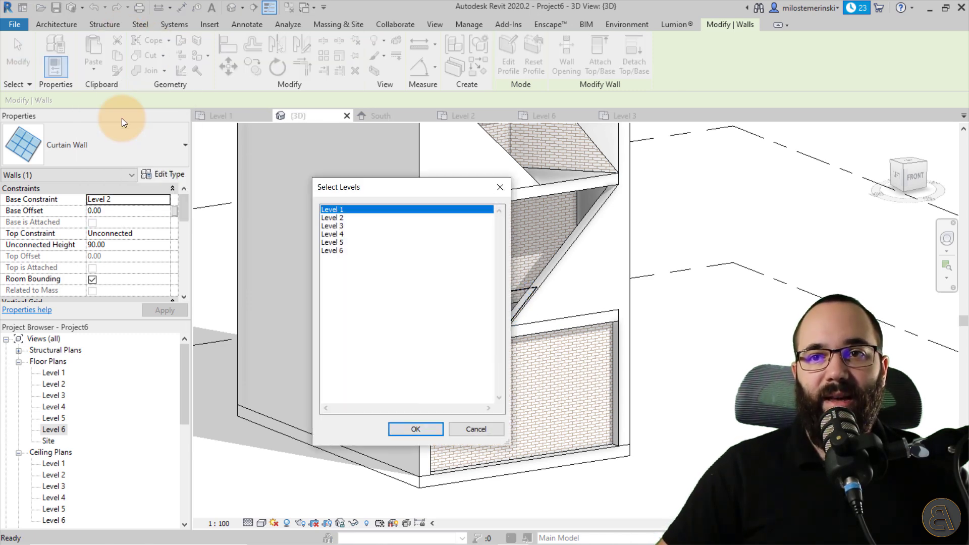
left_click(338, 227)
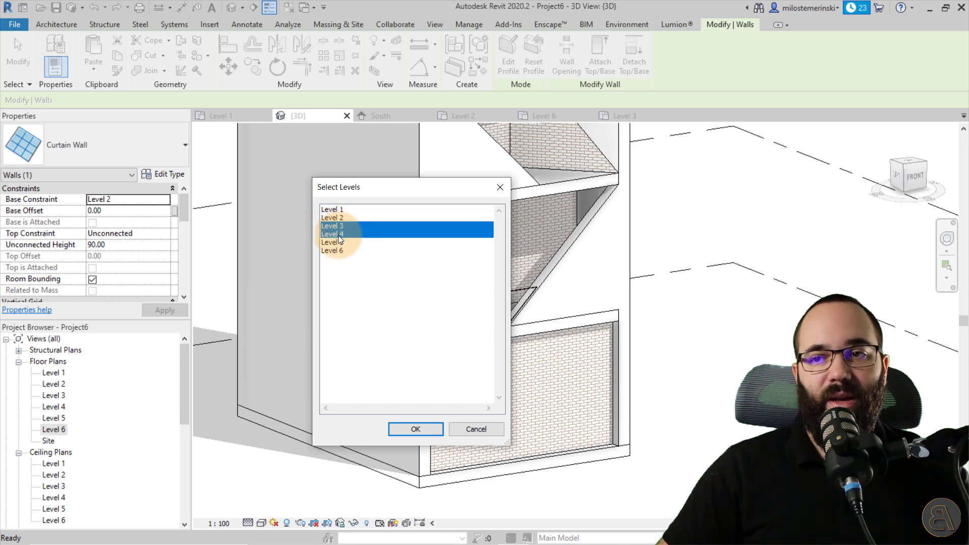
left_click(418, 428)
scroll(487, 296, "down", 3)
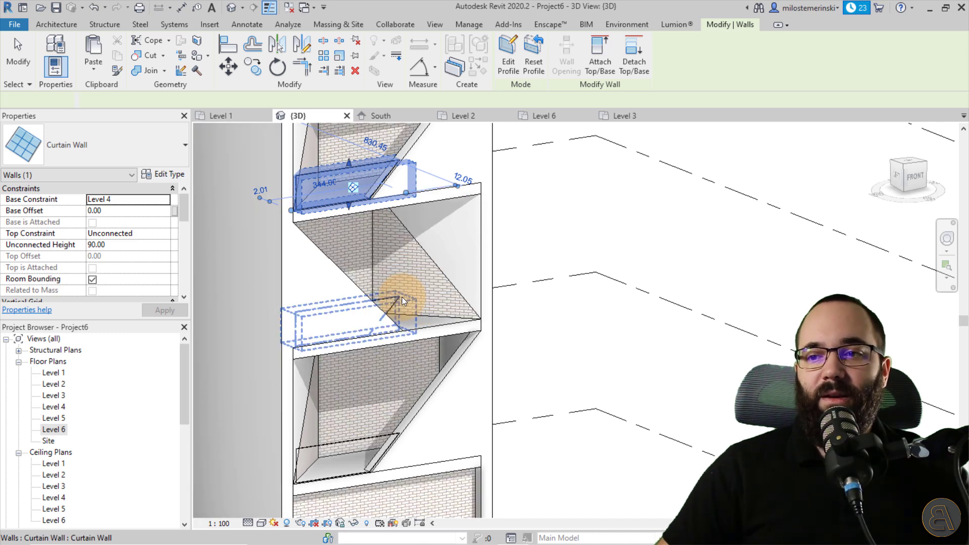
In the Level 3 plan, mirror the pasted railing about a vertical axis at the wall midpoint.
left_click(401, 298)
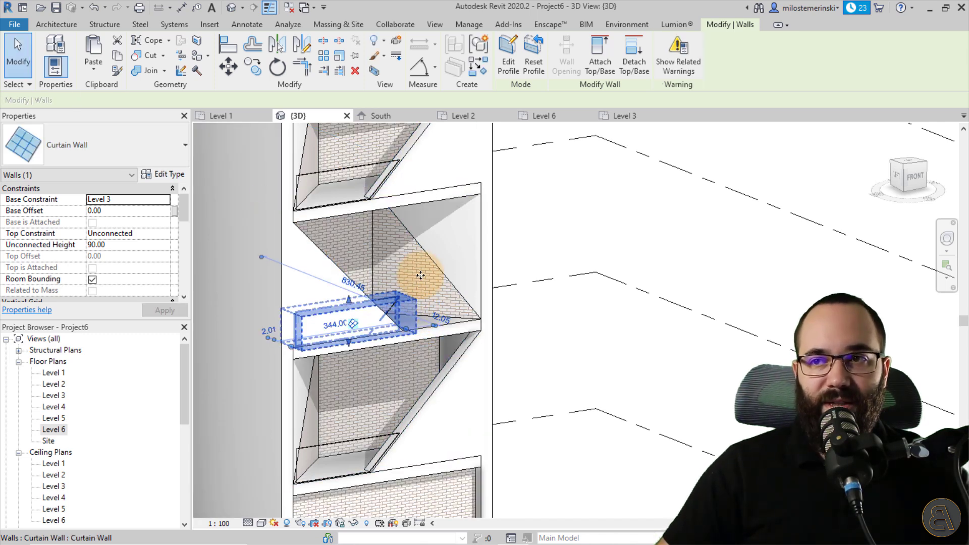
left_click(633, 118)
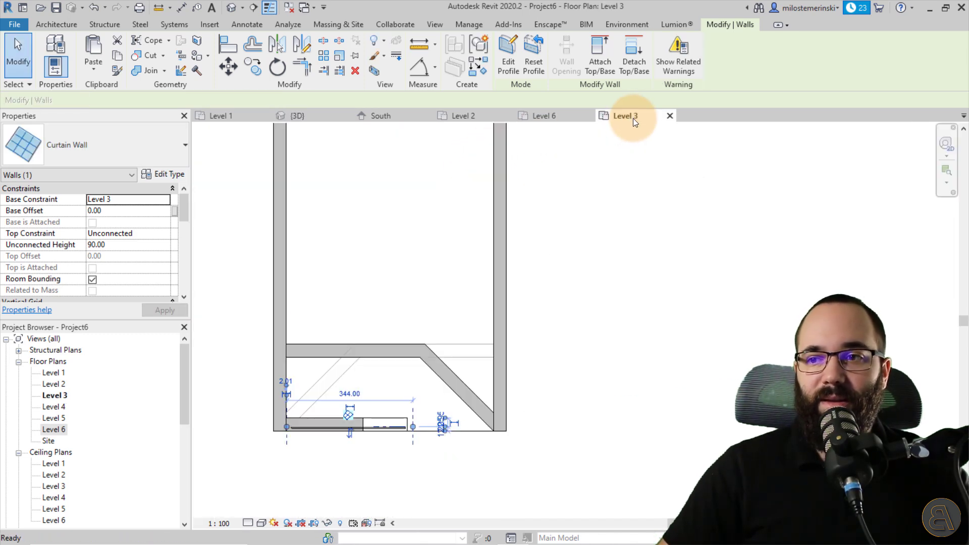
scroll(373, 429, "up", 3)
scroll(374, 403, "down", 2)
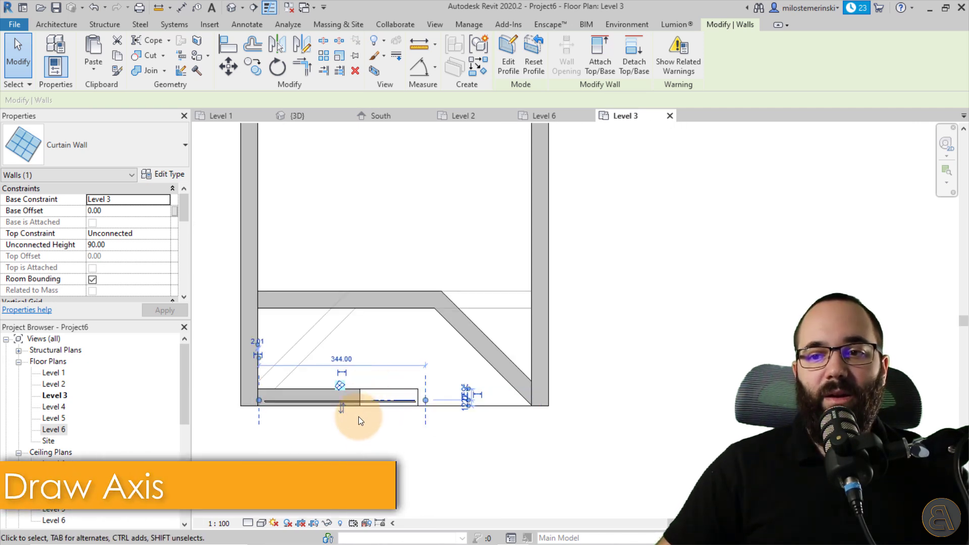
left_click(303, 51)
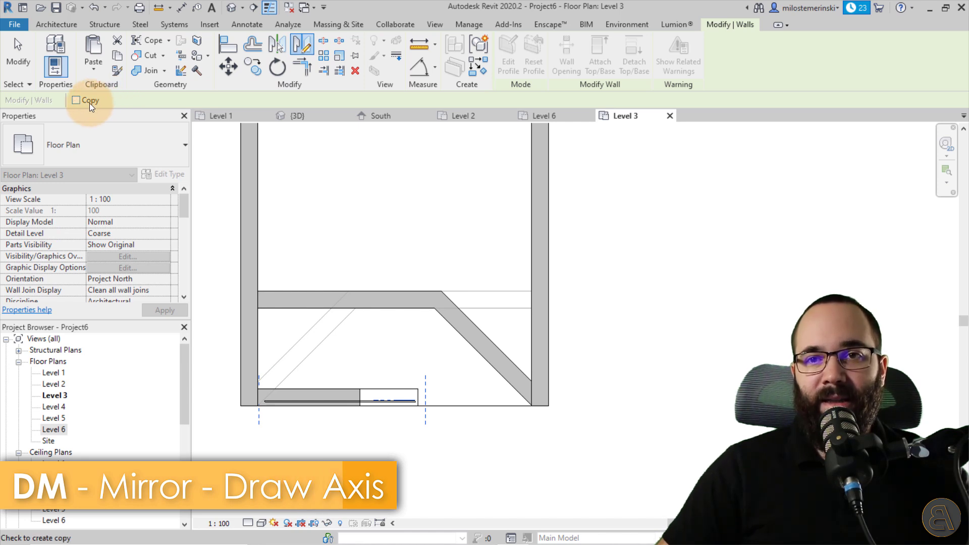
left_click(396, 407)
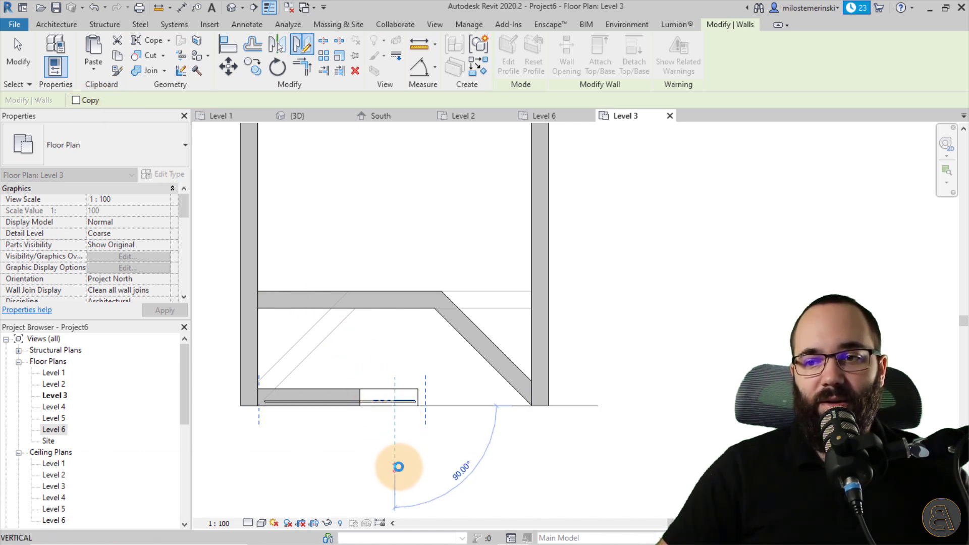
left_click(398, 467)
key("Escape")
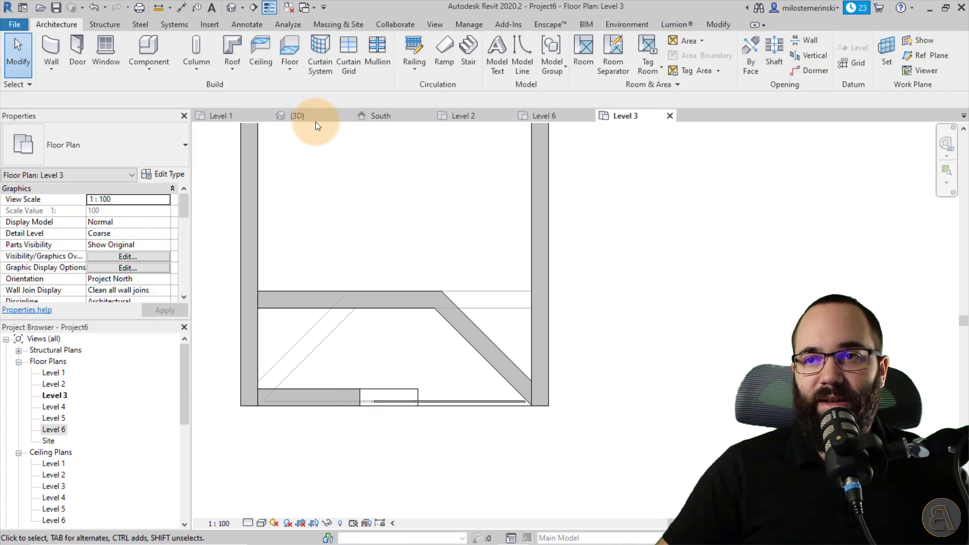
Orbit and pan the {3D} view to inspect the glass railings, then bring up perspective 3D View 1.
left_click(314, 117)
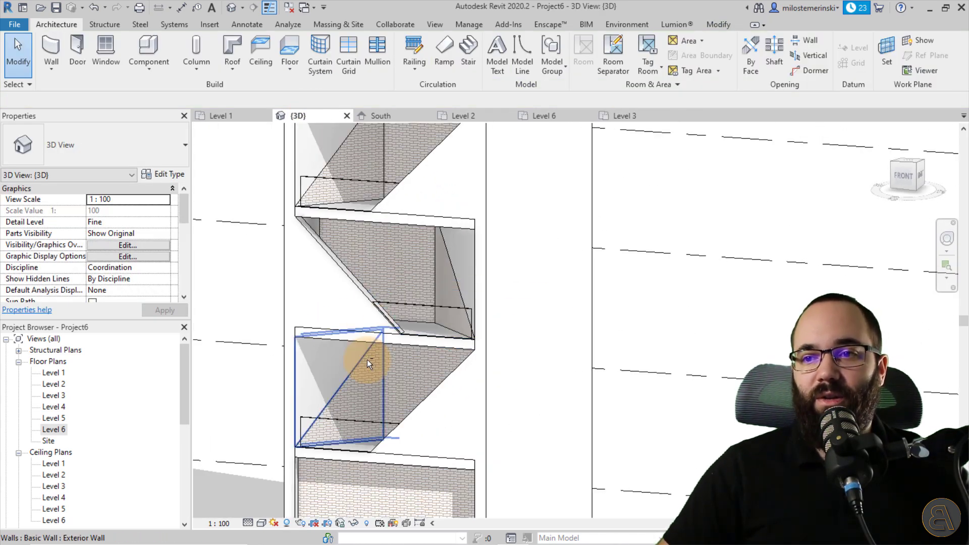
mouse_move(369, 346)
middle_mouse_down("shift")
mouse_move(378, 364)
mouse_move(357, 265)
mouse_move(463, 268)
mouse_move(455, 350)
mouse_move(545, 372)
mouse_move(526, 372)
mouse_move(504, 407)
mouse_move(495, 358)
mouse_move(490, 418)
mouse_move(480, 404)
middle_mouse_up("shift")
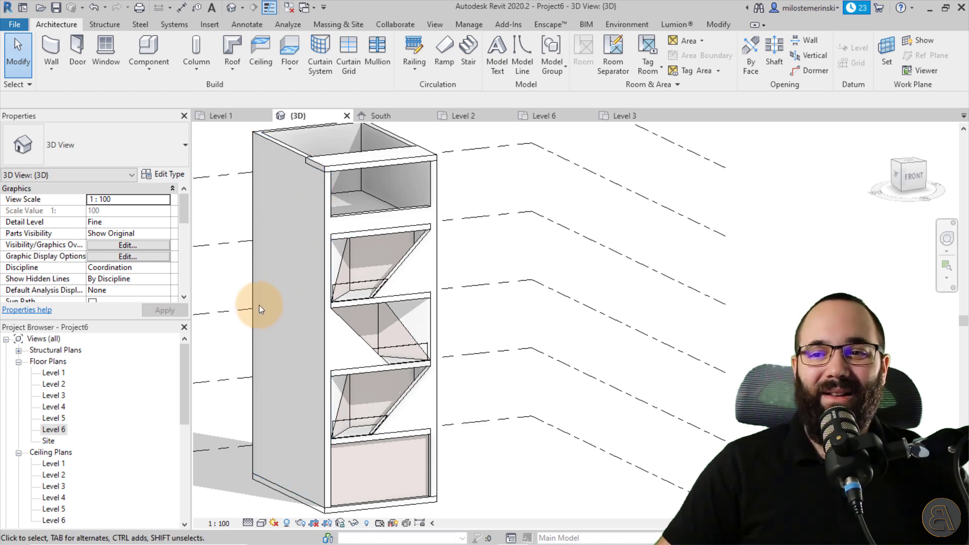
middle_click_drag(228, 343, 231, 343)
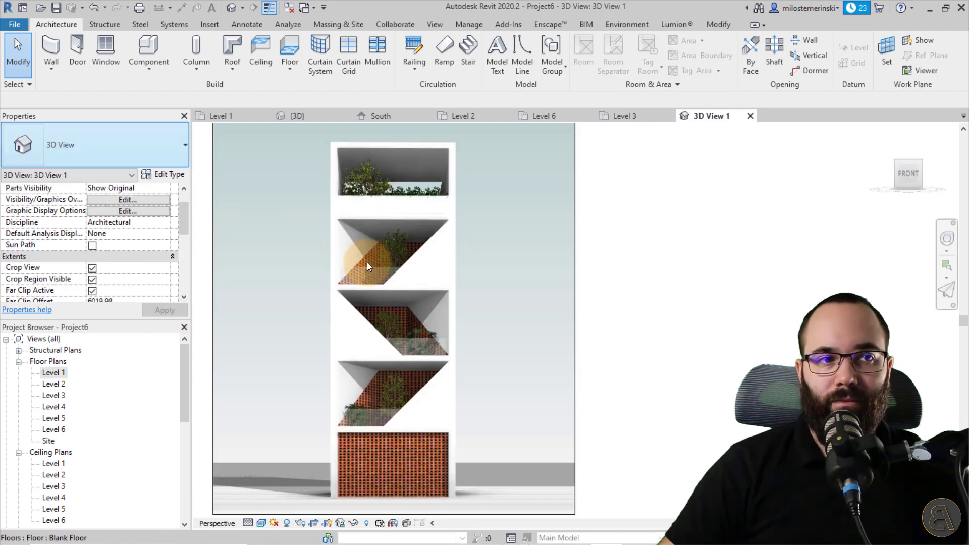
left_click(292, 286)
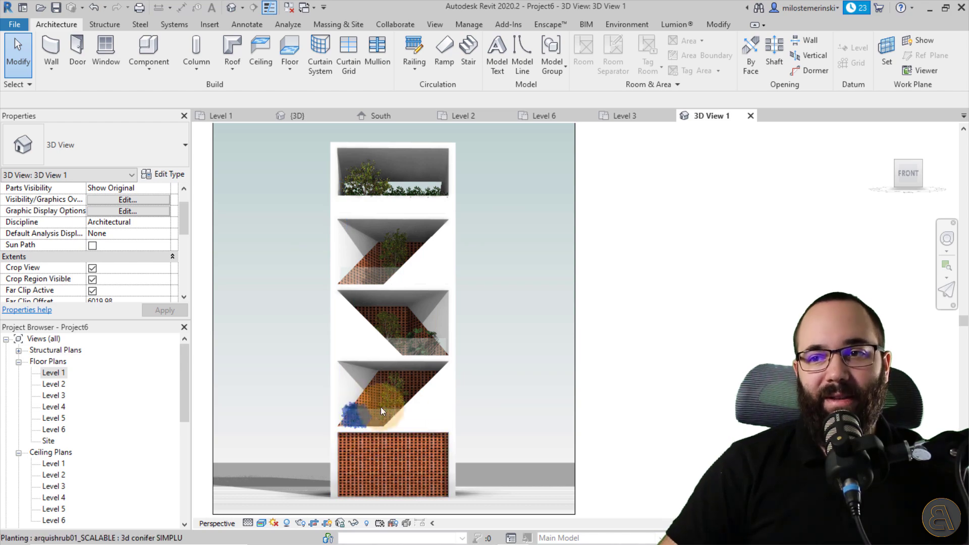
scroll(382, 397, "up", 4)
scroll(331, 422, "up", 3)
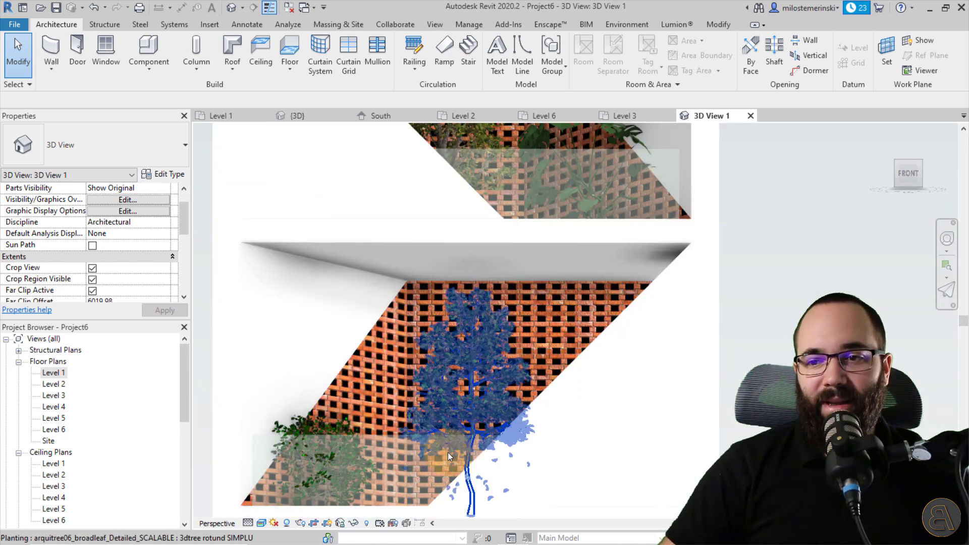
scroll(363, 473, "down", 3)
scroll(370, 459, "down", 2)
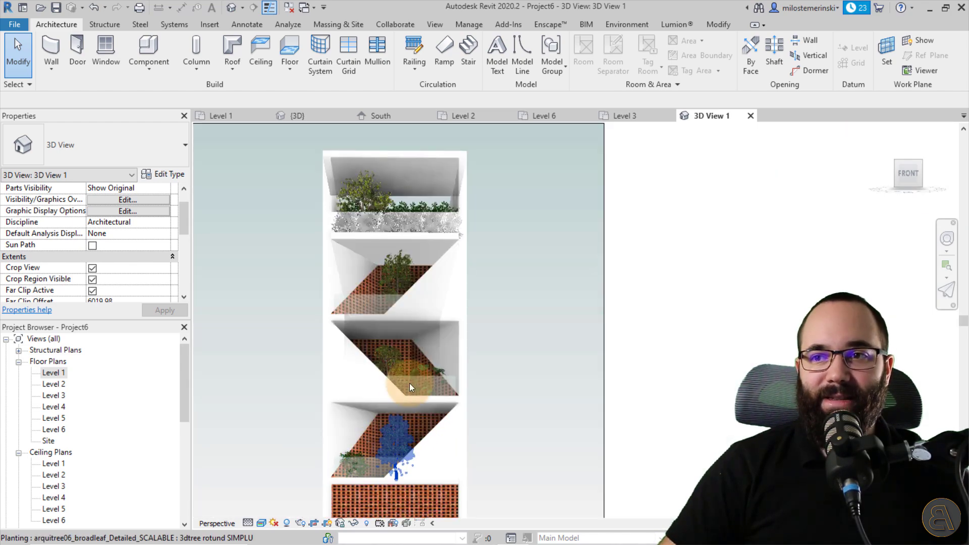
scroll(383, 164, "up", 2)
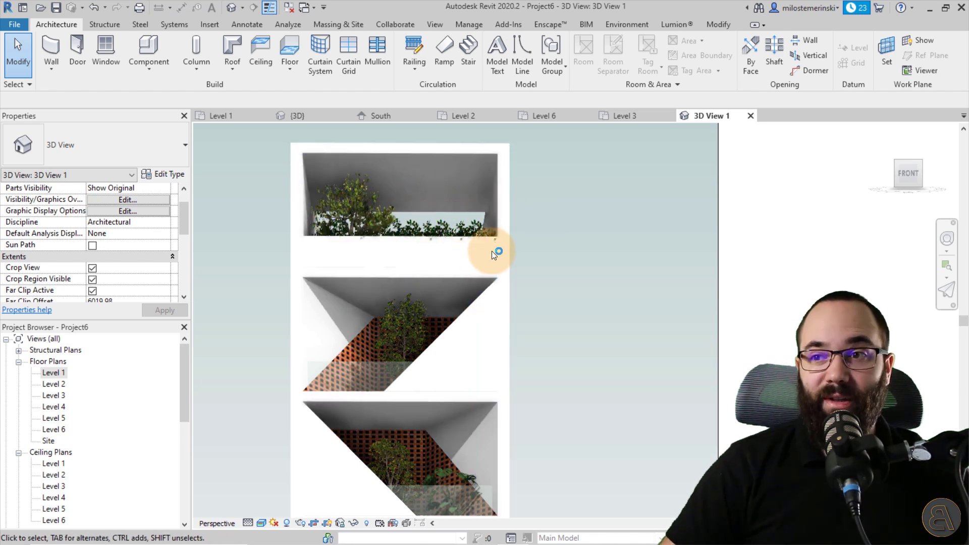
scroll(438, 216, "down", 2)
scroll(432, 225, "down", 3)
scroll(444, 304, "up", 2)
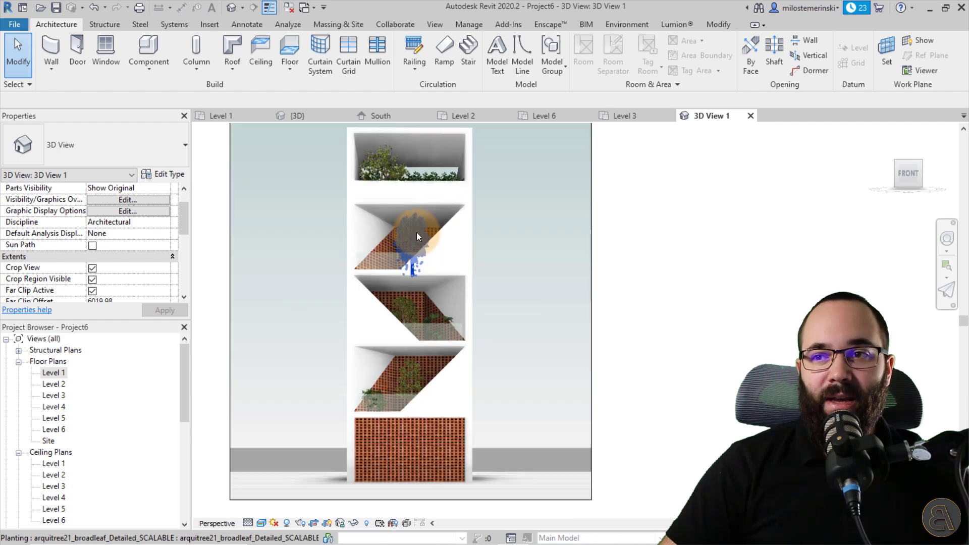
middle_click_drag(507, 282, 502, 290)
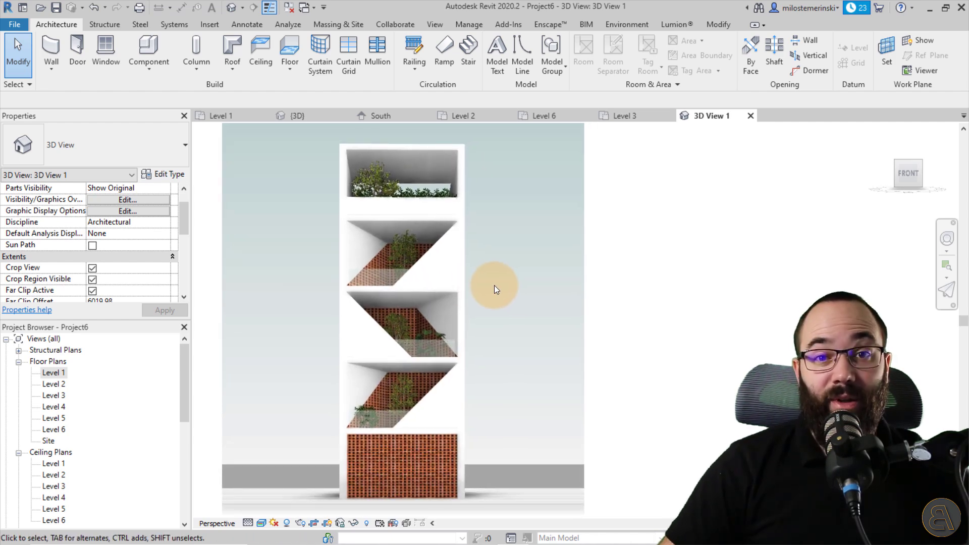